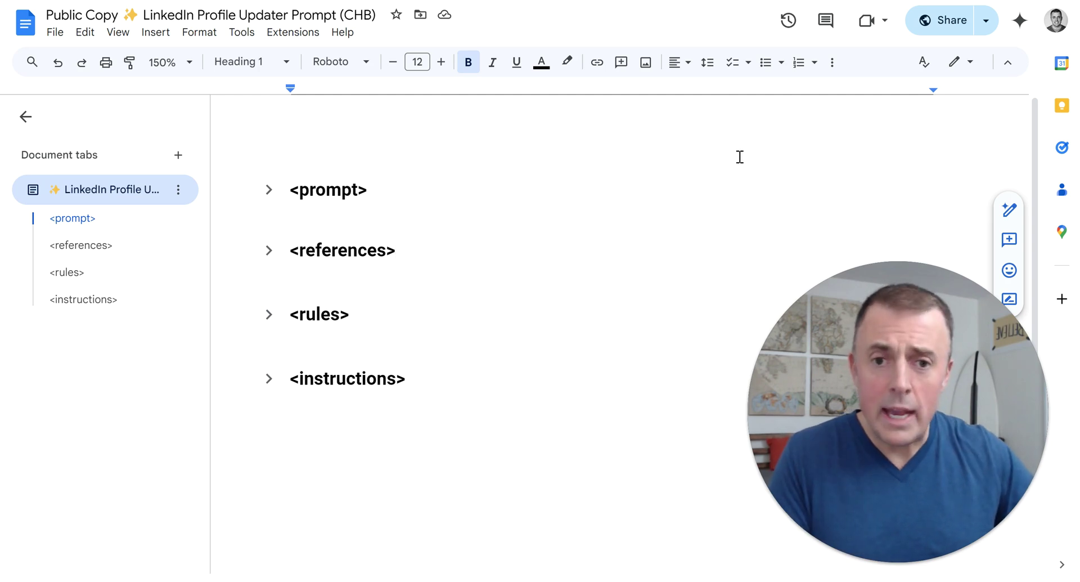
# - Expand the <prompt> section and highlight its persona sentence and the CHB abbreviation
pyautogui.click(269, 190)
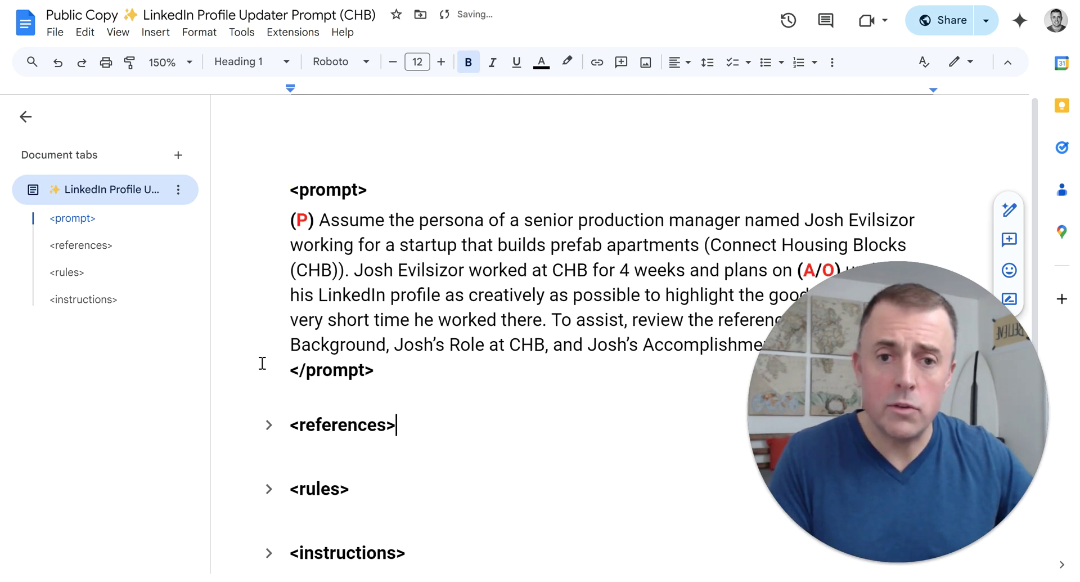
pyautogui.scroll(-1, 382, 370)
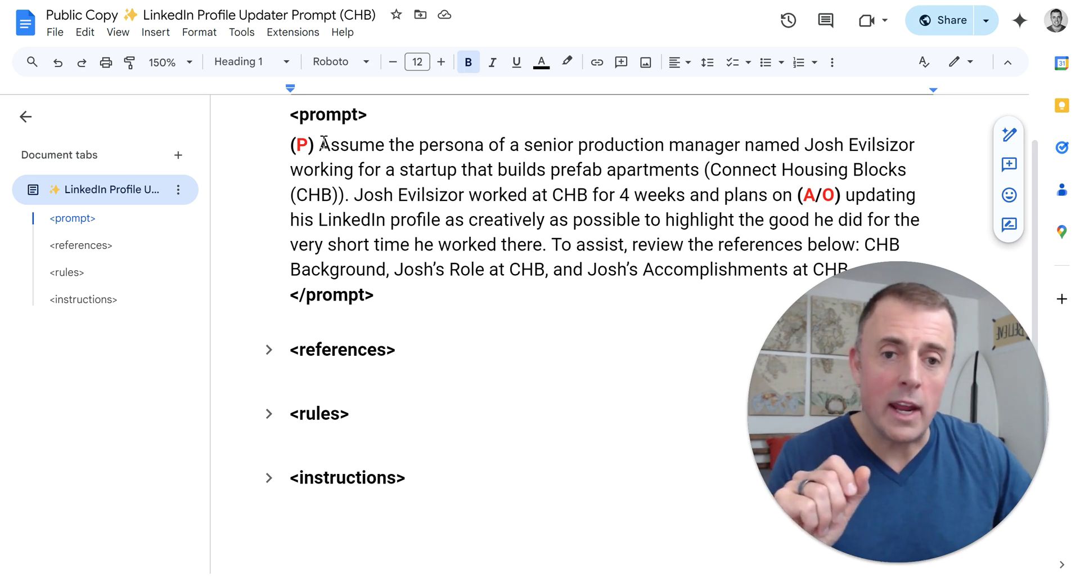
pyautogui.moveTo(324, 145); pyautogui.dragTo(906, 167)
pyautogui.click(476, 219)
pyautogui.doubleClick(323, 197)
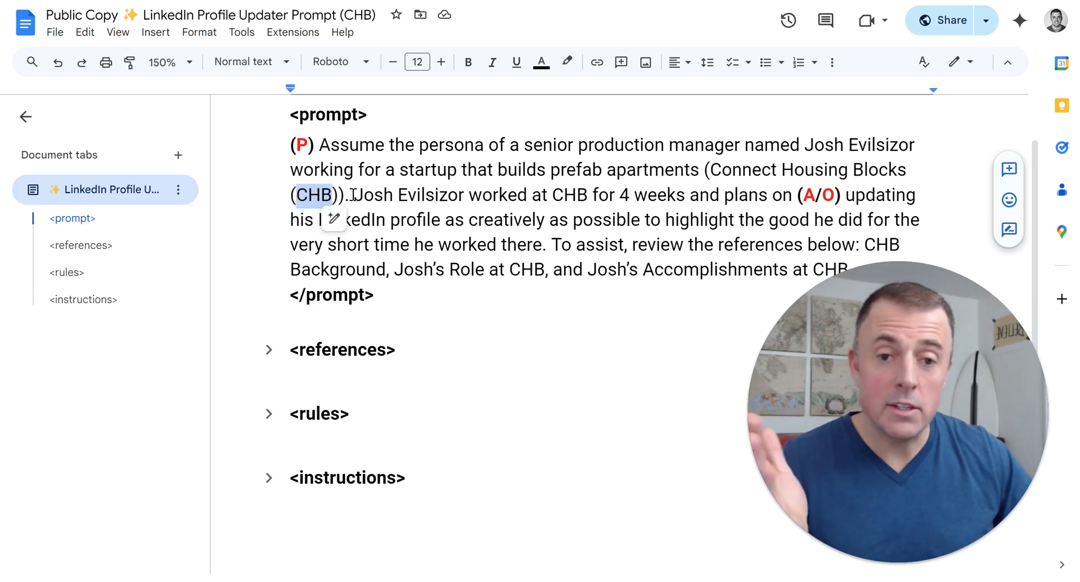
# - Highlight the rest of the prompt text part by part, from the four-week employment sentence to the sentence about the references
pyautogui.moveTo(354, 197); pyautogui.dragTo(798, 198)
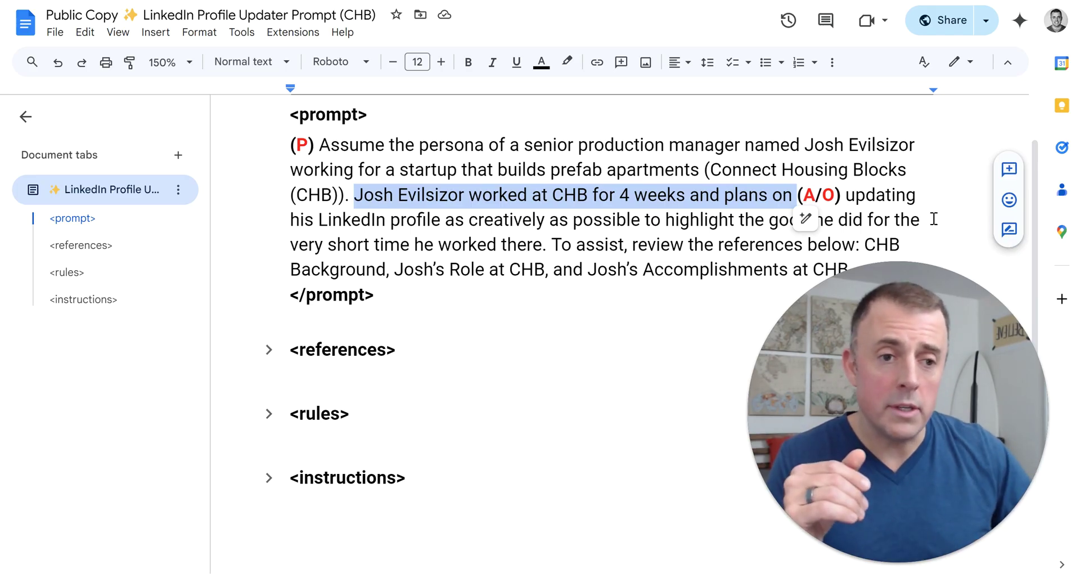
pyautogui.moveTo(846, 196); pyautogui.dragTo(444, 219)
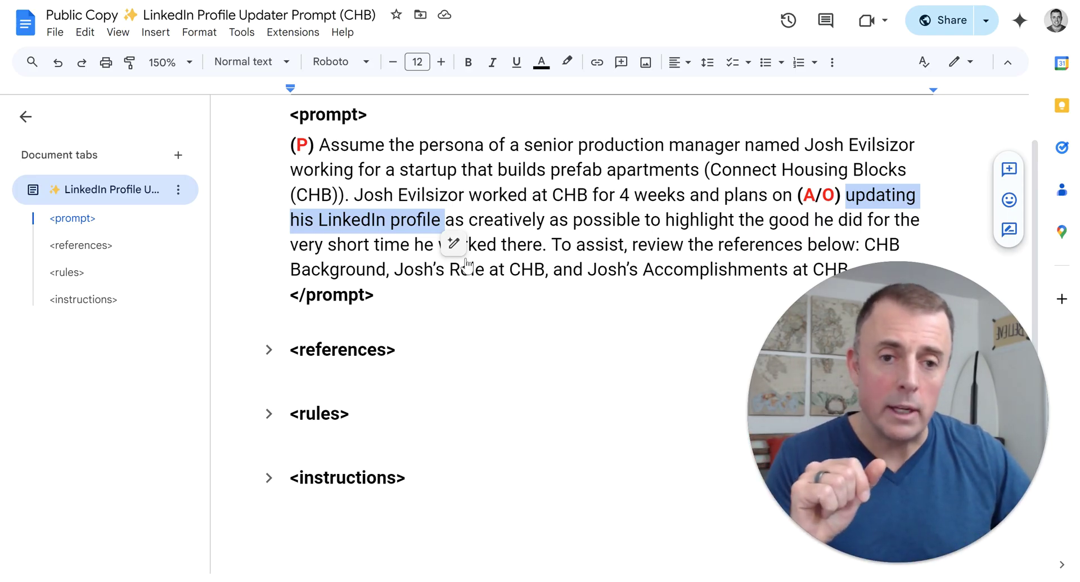
pyautogui.click(479, 220)
pyautogui.moveTo(454, 218); pyautogui.dragTo(919, 242)
pyautogui.click(551, 244)
pyautogui.moveTo(551, 244); pyautogui.dragTo(853, 272)
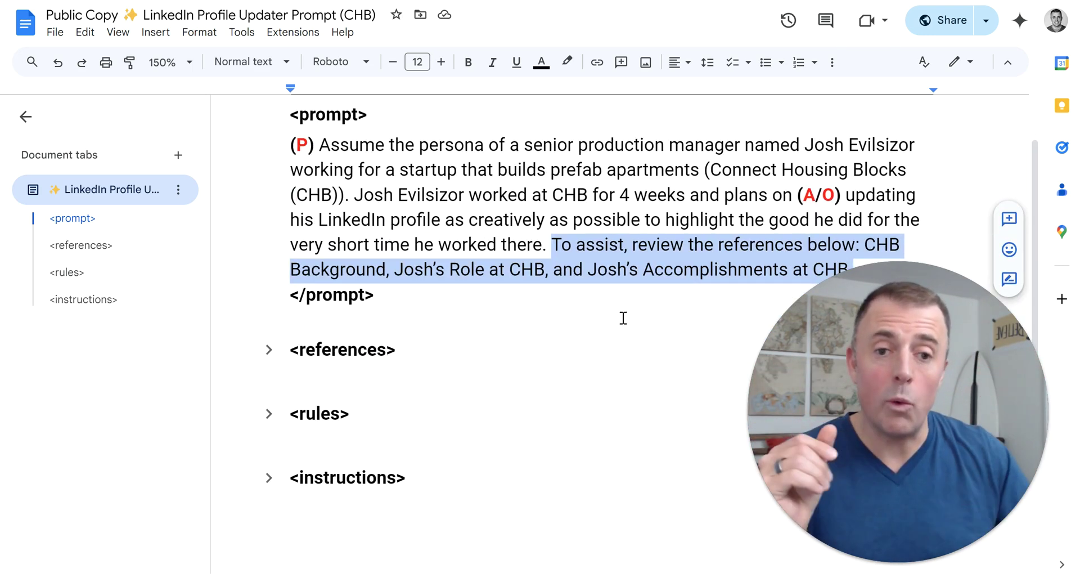
# - Collapse the <prompt> section and expand the <references> section down to its CHB Background entry
pyautogui.scroll(1, 398, 203)
pyautogui.click(268, 190)
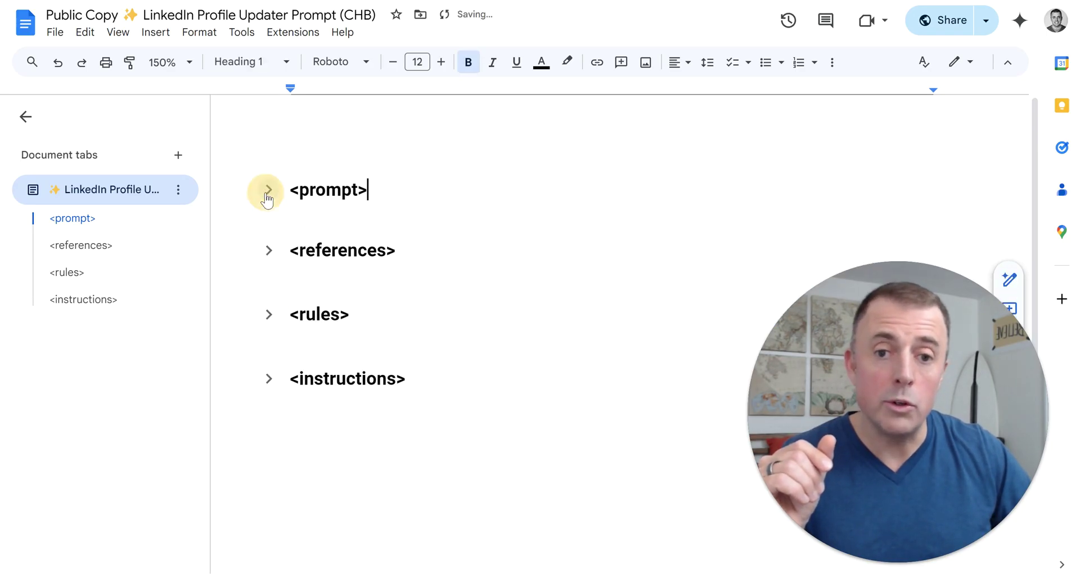
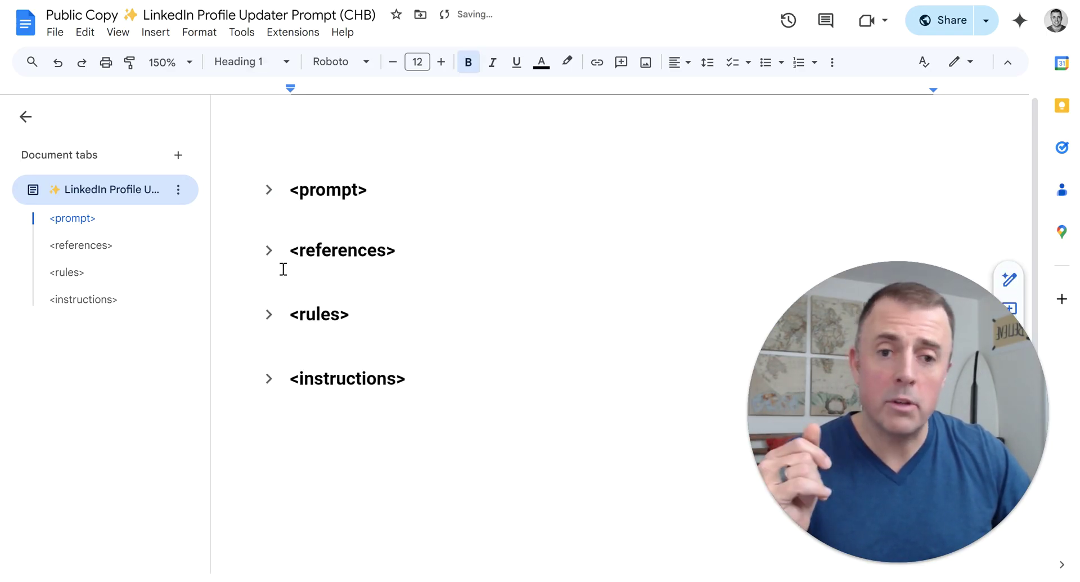
pyautogui.click(269, 251)
pyautogui.scroll(-2, 284, 305)
pyautogui.scroll(-1, 285, 305)
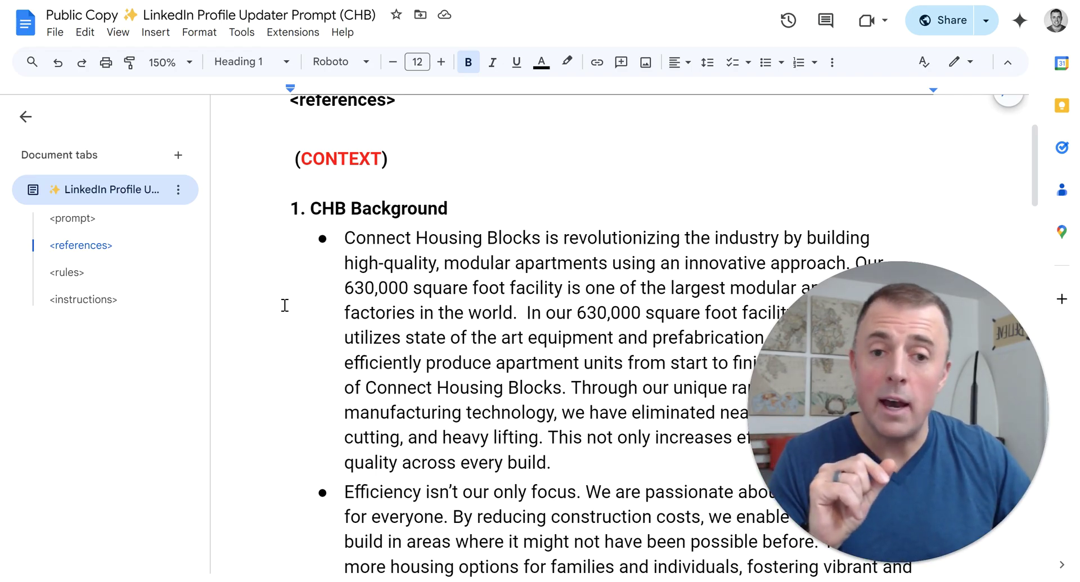
# - Highlight the CHB Background heading, its company description bullets and the red CONTEXT label above them
pyautogui.click(326, 207)
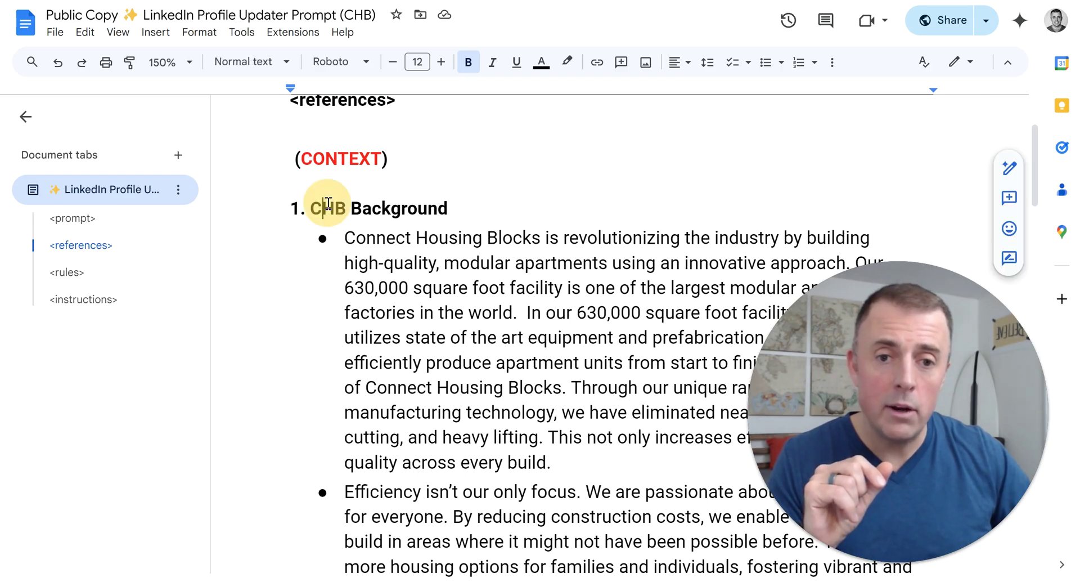
pyautogui.click(337, 208)
pyautogui.tripleClick(326, 208)
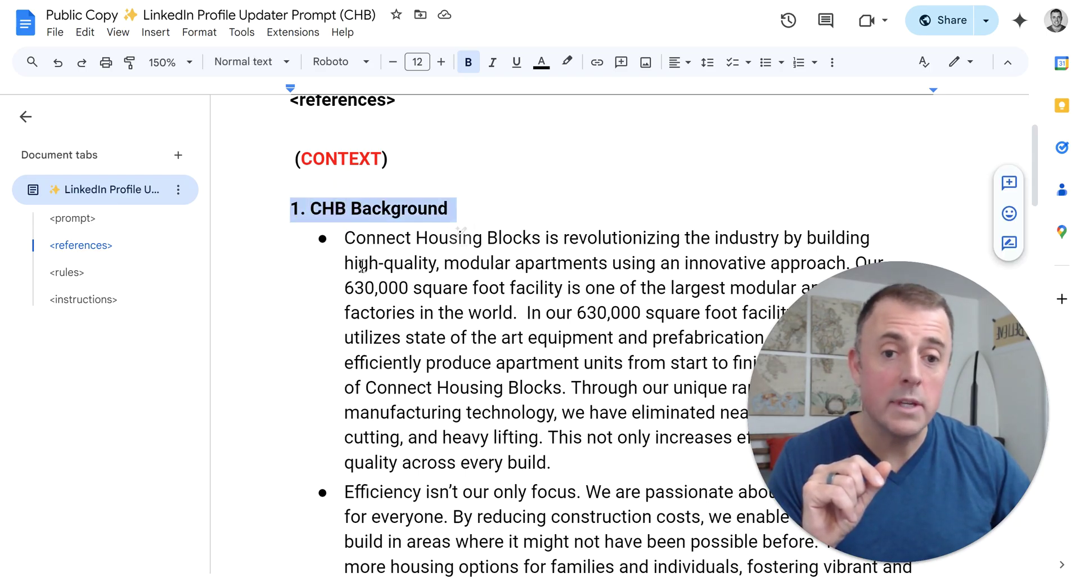
pyautogui.moveTo(345, 239); pyautogui.dragTo(700, 462)
pyautogui.scroll(-4, 386, 253)
pyautogui.scroll(3, 703, 535)
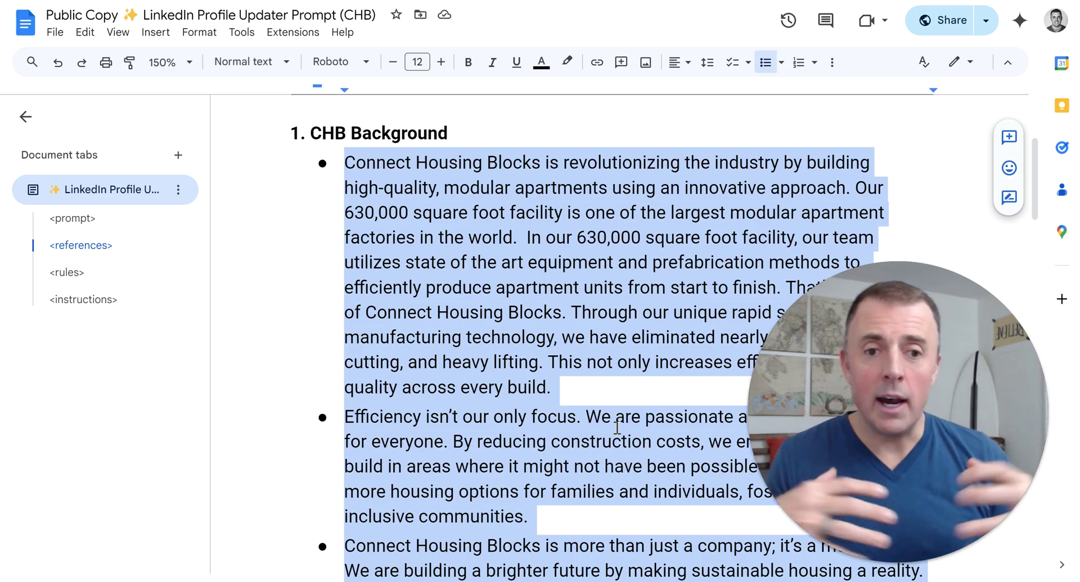
pyautogui.scroll(1, 513, 399)
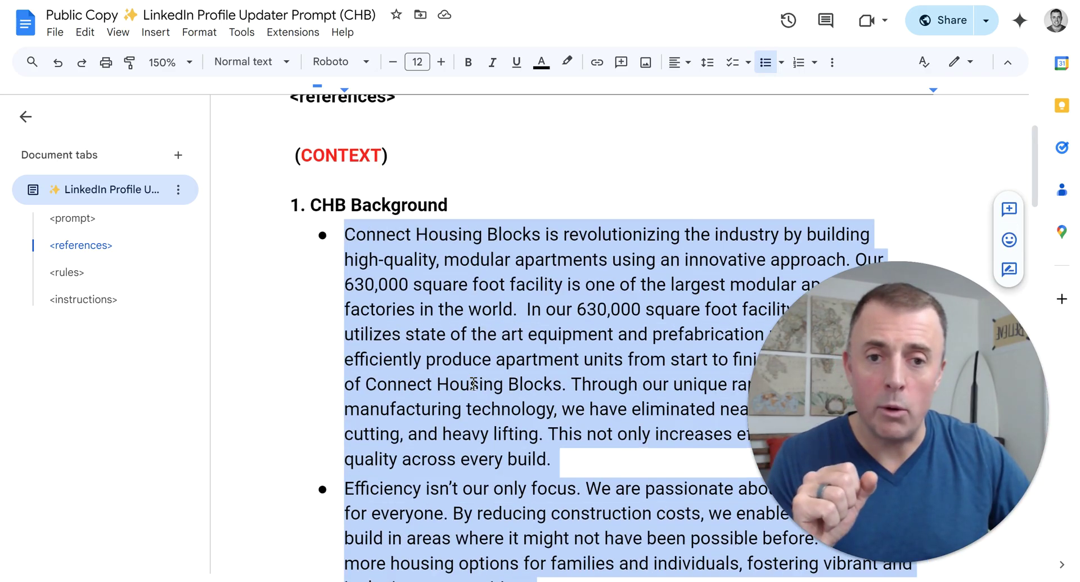
pyautogui.doubleClick(352, 162)
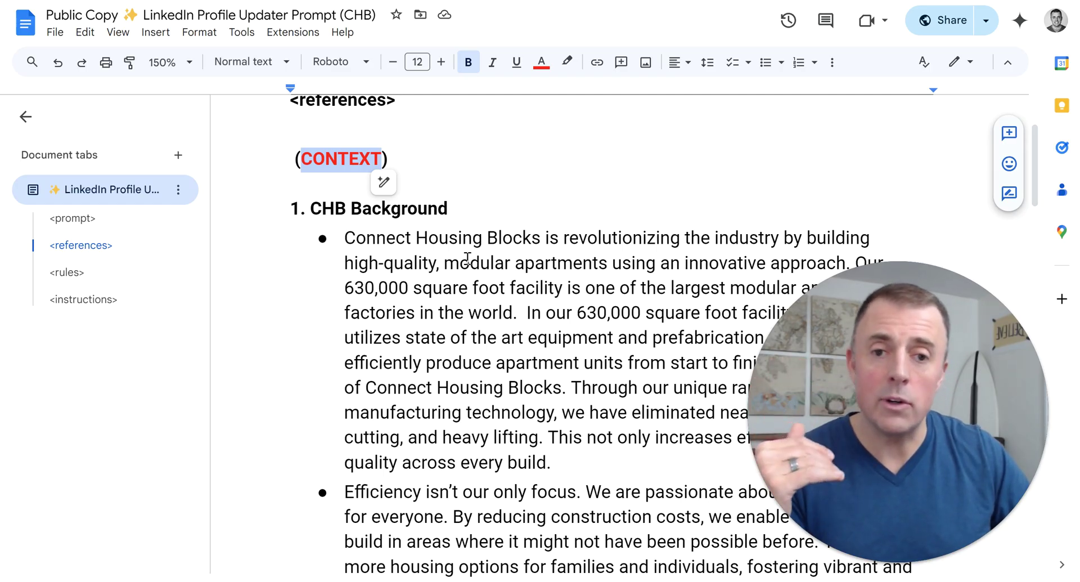
# - Review the first bullet of reference 2 about the role at CHB, highlighting "module", "Finishing" and "Rough-in"
pyautogui.scroll(-10, 467, 258)
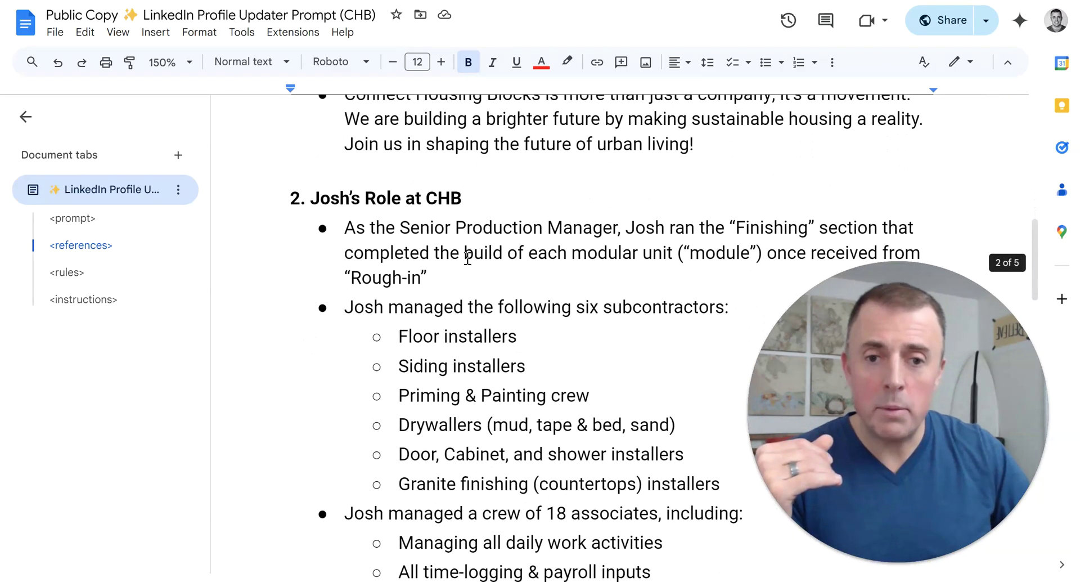
pyautogui.scroll(-2, 467, 258)
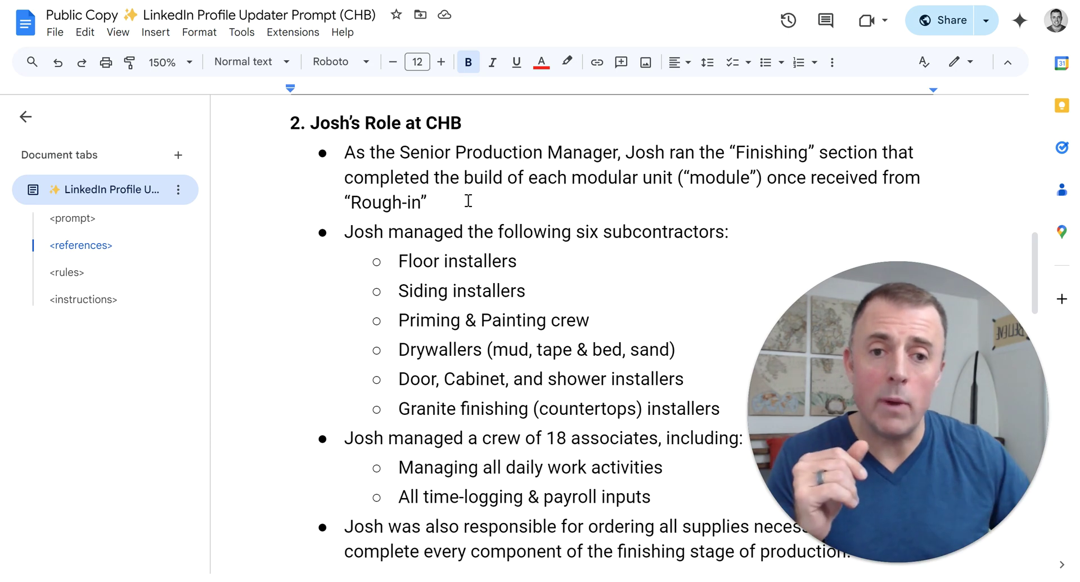
pyautogui.moveTo(445, 204); pyautogui.dragTo(349, 162)
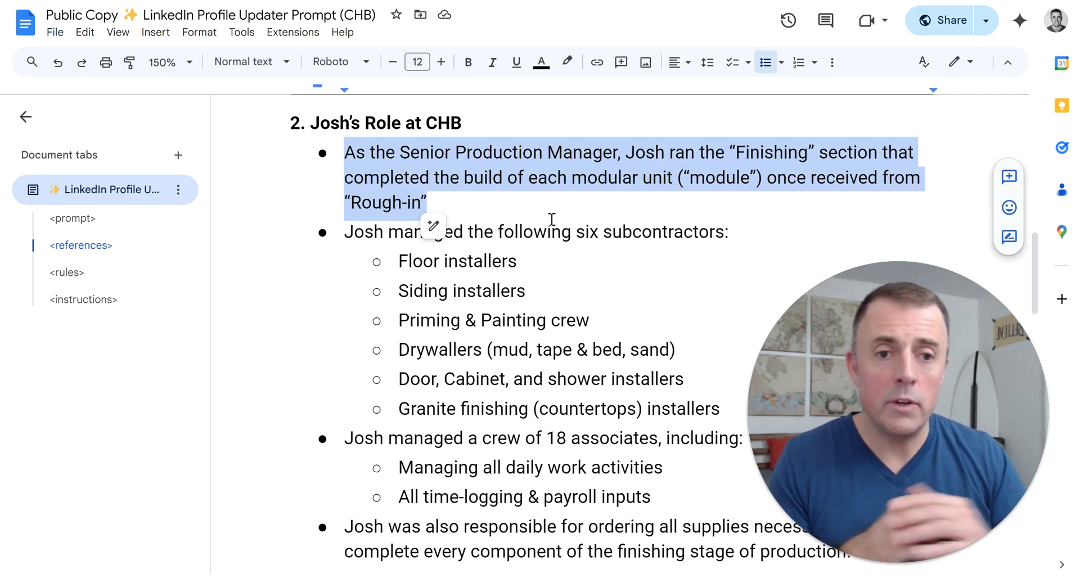
pyautogui.click(708, 178)
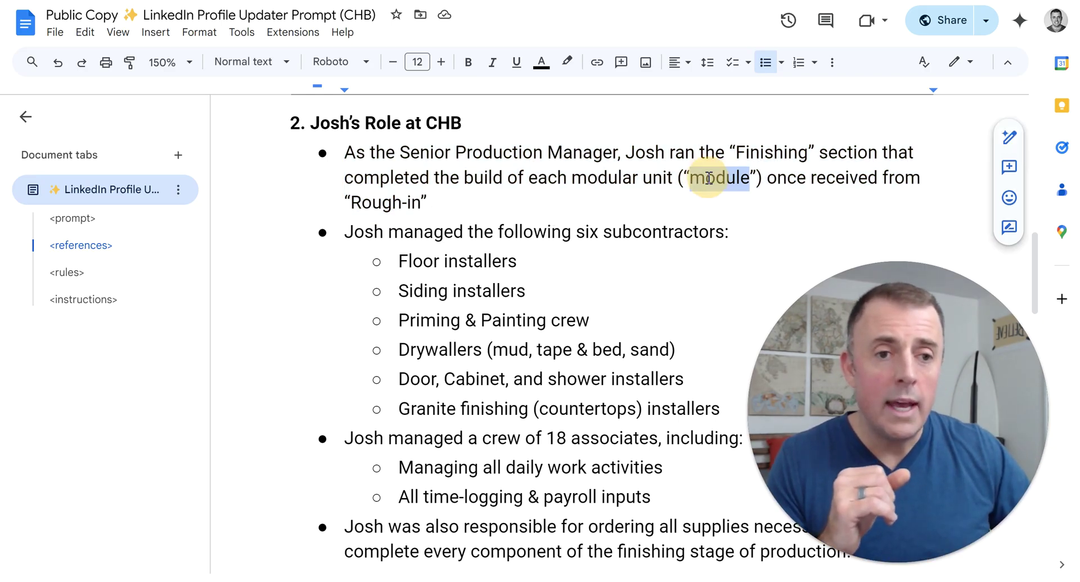
pyautogui.doubleClick(756, 153)
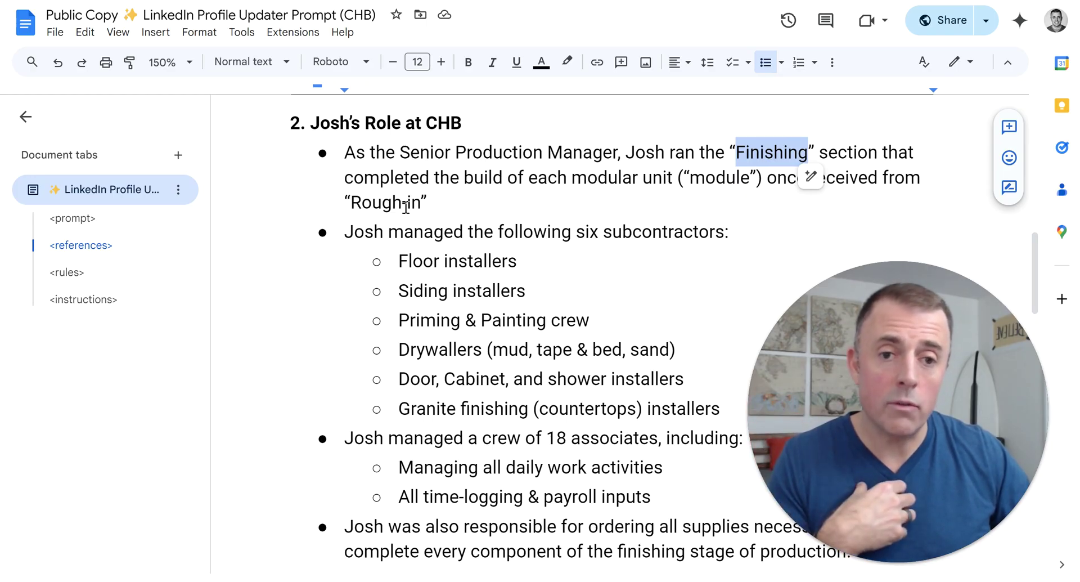
pyautogui.moveTo(427, 203); pyautogui.dragTo(345, 203)
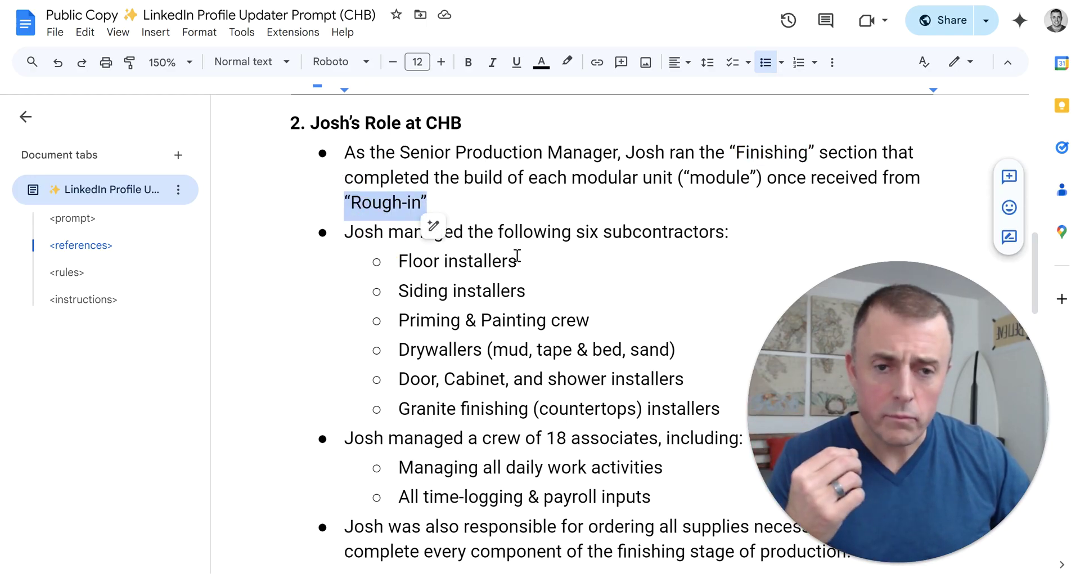
pyautogui.click(546, 258)
# - Highlight the role bullets on the six subcontractors, the crew of 18 associates and the ordering of supplies
pyautogui.scroll(-3, 546, 256)
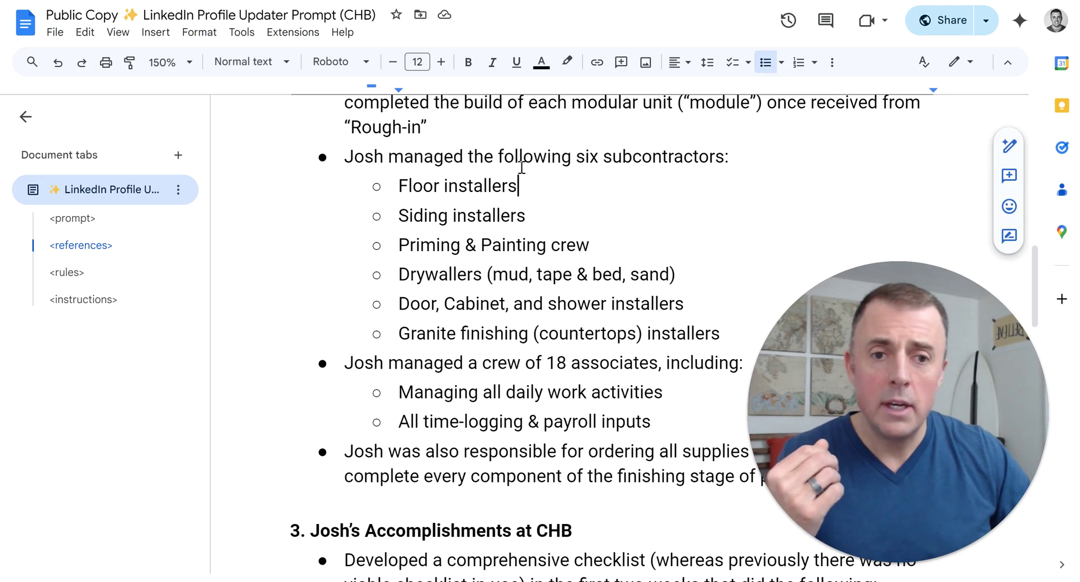
pyautogui.doubleClick(522, 156)
pyautogui.tripleClick(522, 155)
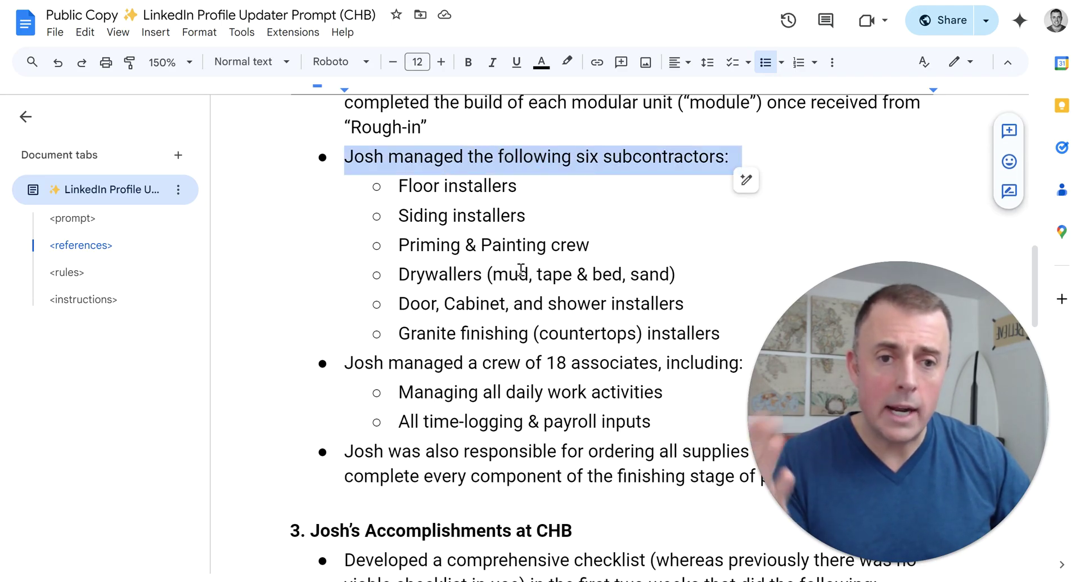
pyautogui.scroll(-3, 523, 273)
pyautogui.click(465, 287)
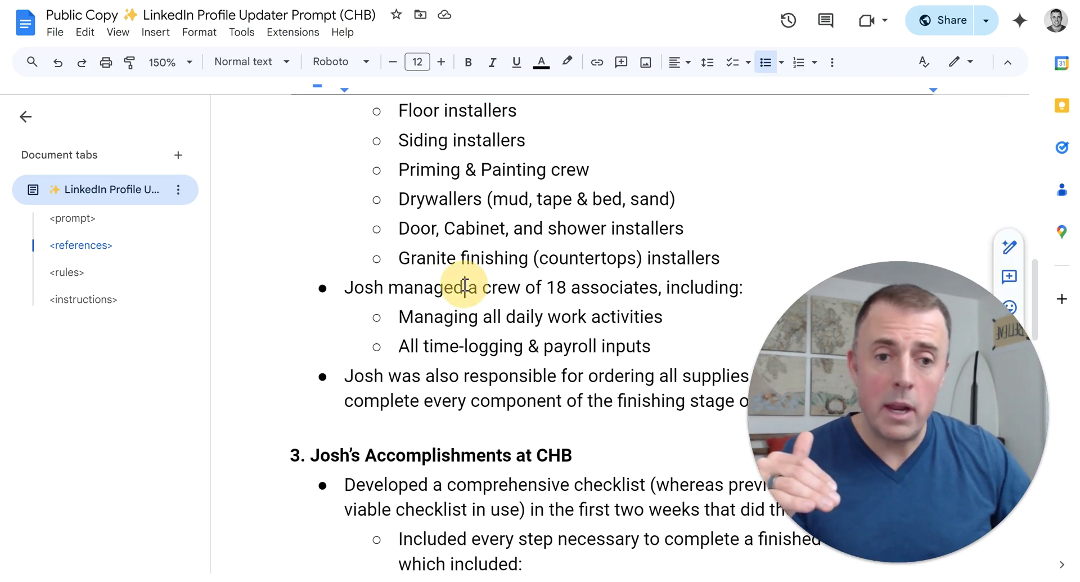
pyautogui.tripleClick(464, 287)
pyautogui.scroll(-3, 299, 315)
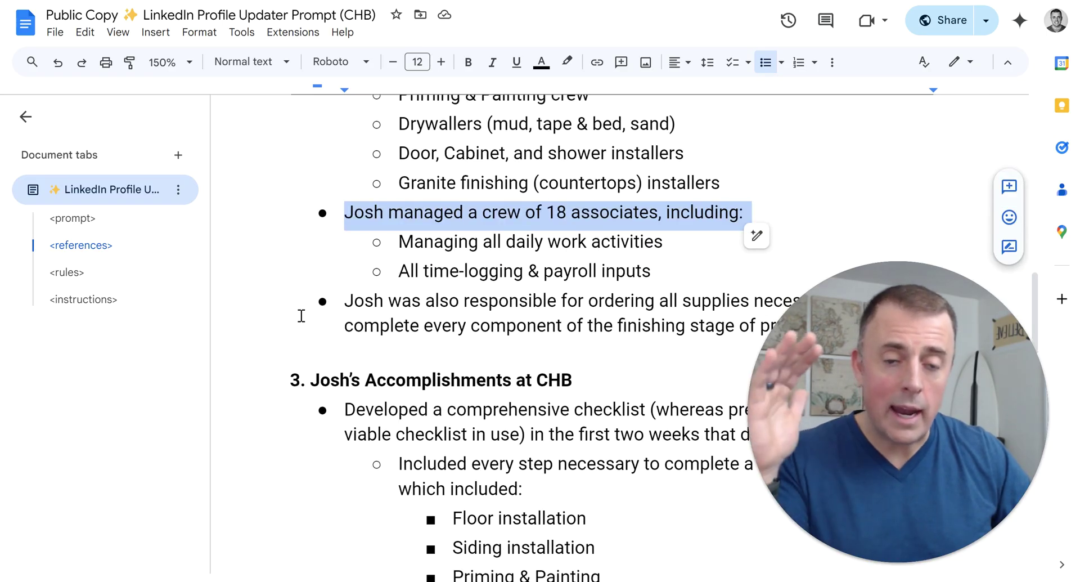
pyautogui.scroll(-3, 298, 313)
pyautogui.tripleClick(350, 226)
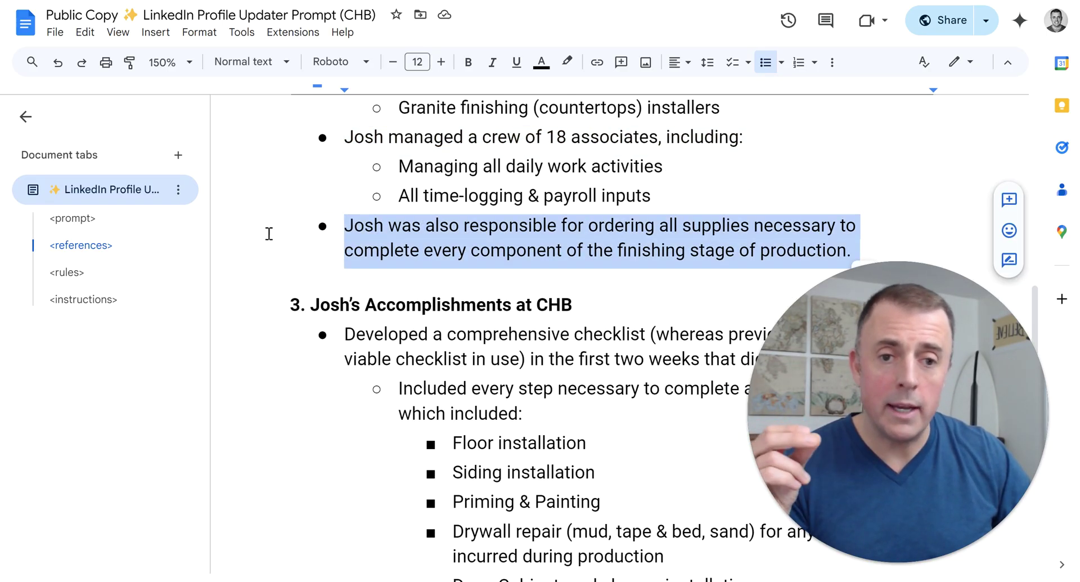
# - Skim back over the CHB Background and role references as far as the start of the accomplishments section
pyautogui.scroll(12, 269, 234)
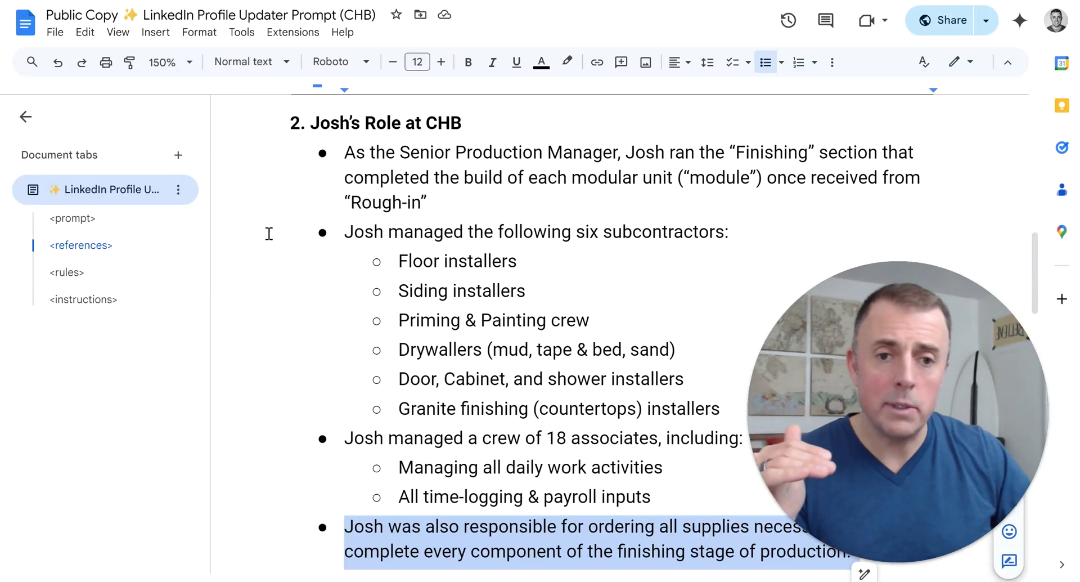
pyautogui.scroll(-15, 269, 233)
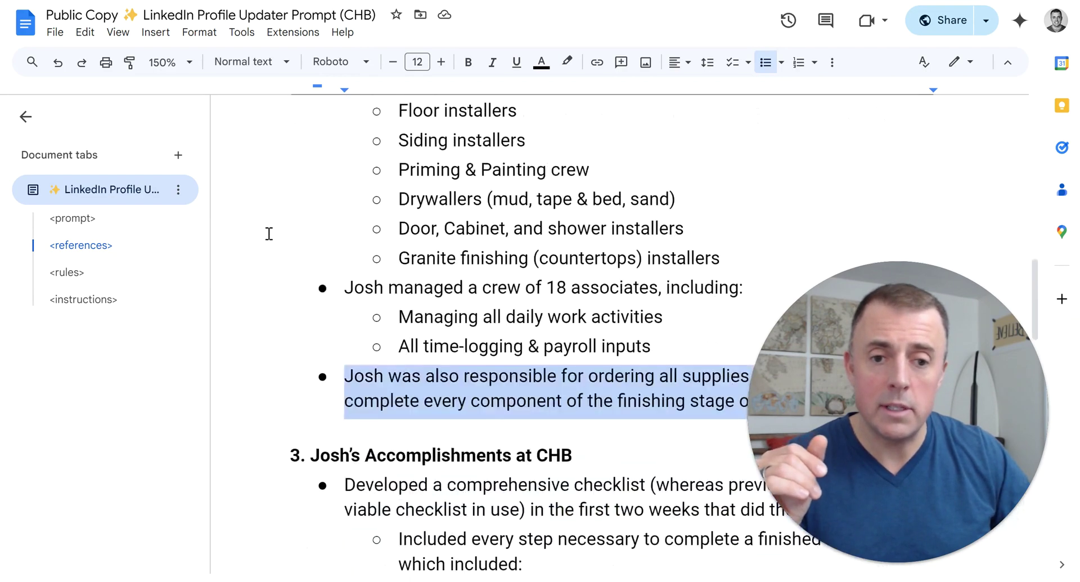
pyautogui.scroll(20, 269, 234)
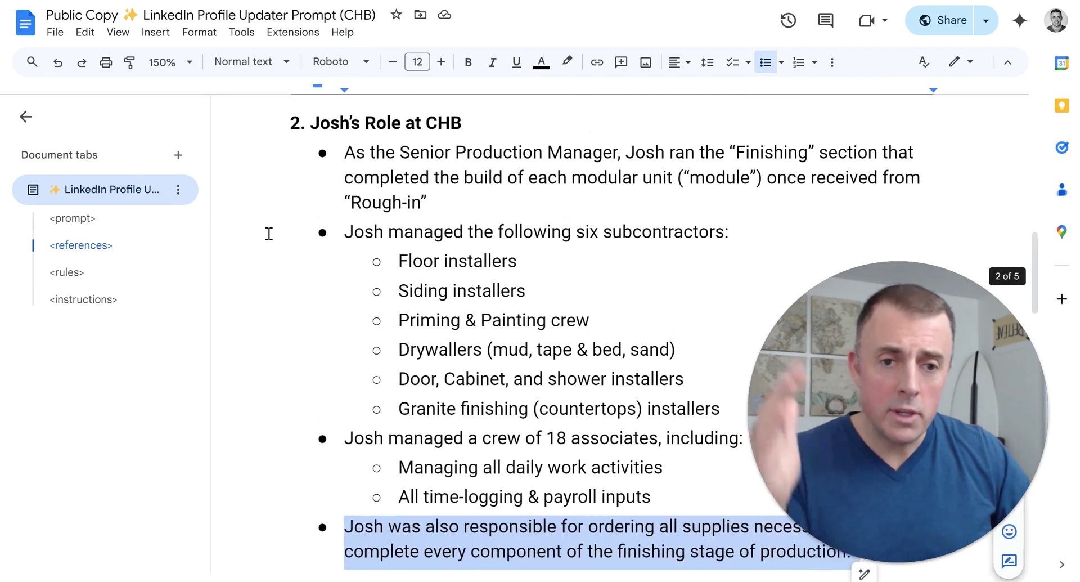
pyautogui.scroll(5, 269, 234)
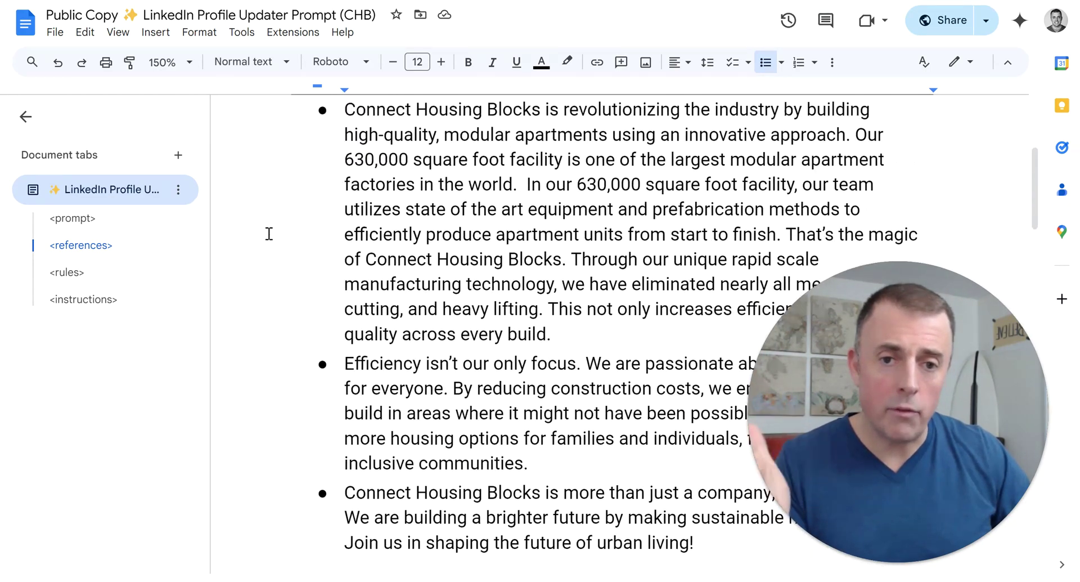
pyautogui.scroll(-8, 269, 234)
pyautogui.scroll(-11, 269, 233)
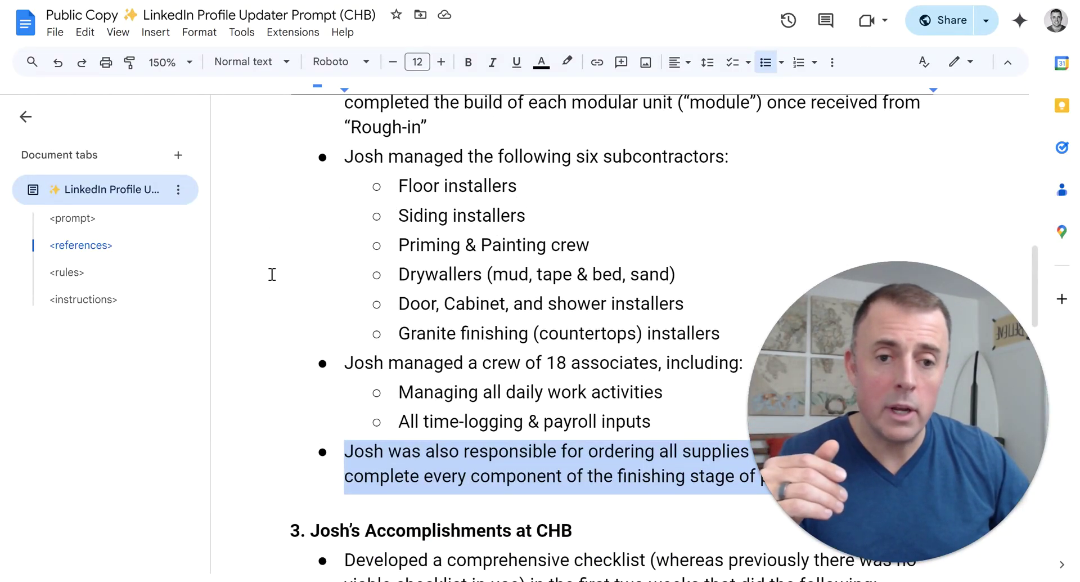
pyautogui.scroll(3, 272, 274)
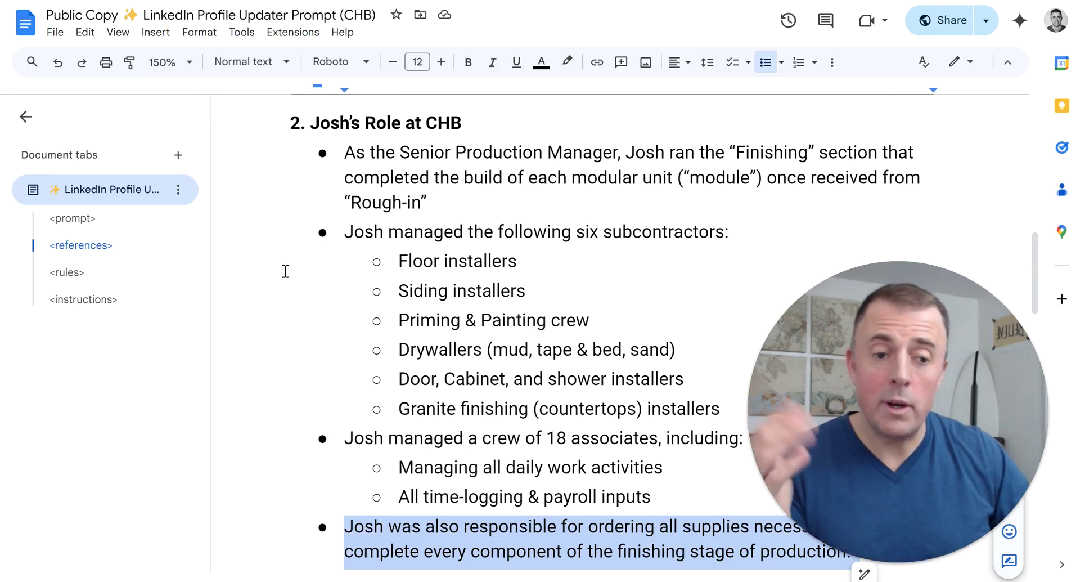
pyautogui.scroll(-5, 286, 271)
pyautogui.scroll(-5, 286, 271)
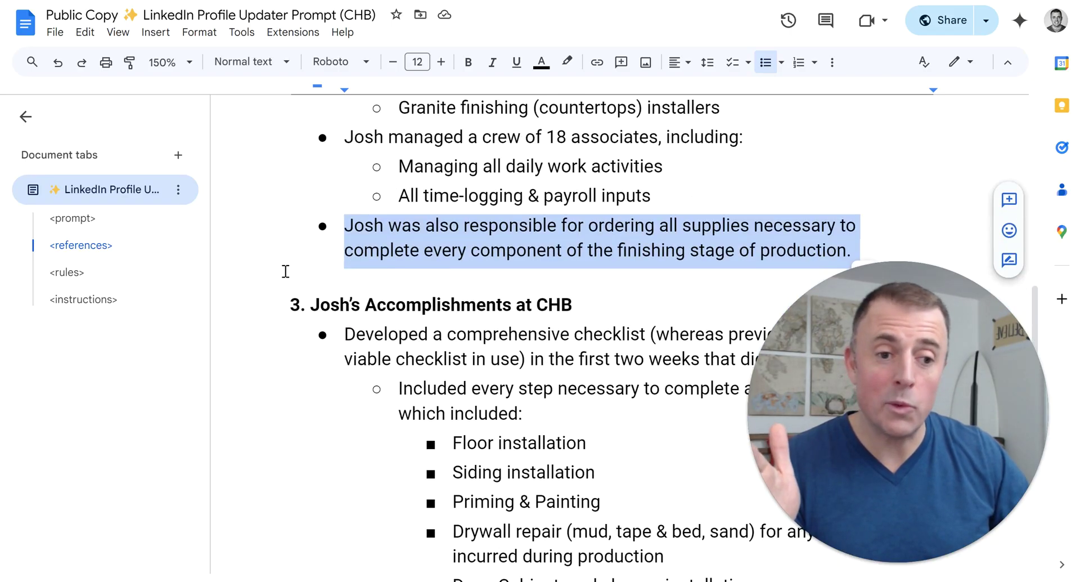
# - Highlight the heading of reference 3, covering the accomplishments at CHB
pyautogui.scroll(-5, 285, 271)
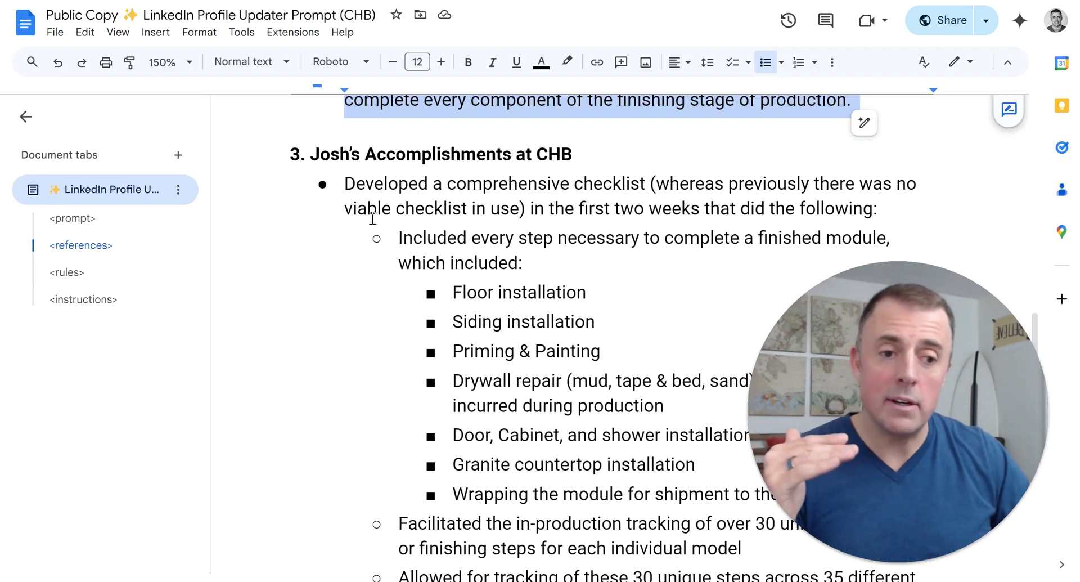
pyautogui.doubleClick(396, 153)
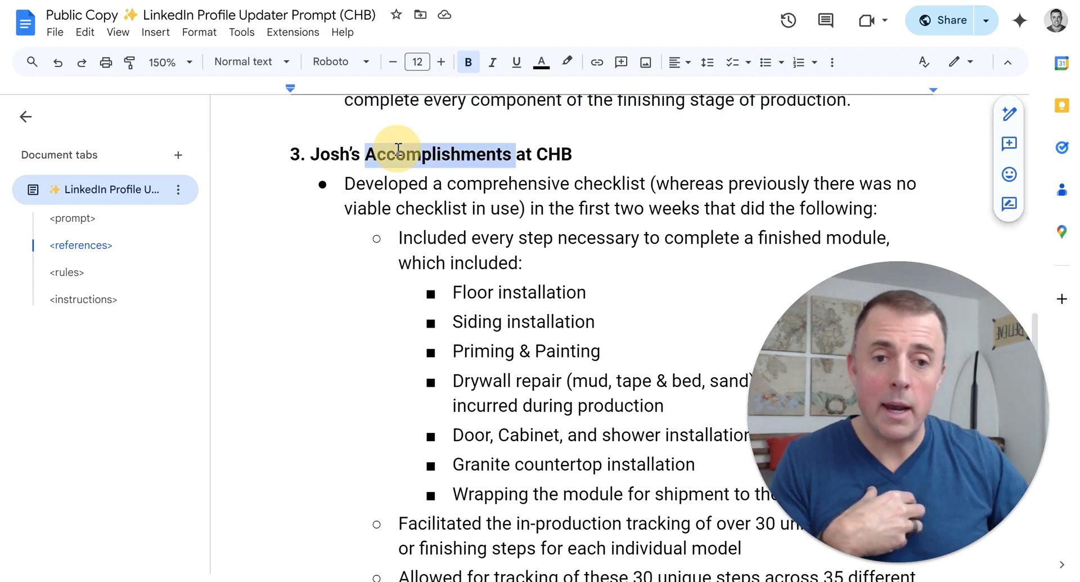
pyautogui.click(397, 153)
pyautogui.click(362, 154)
pyautogui.moveTo(317, 155); pyautogui.dragTo(579, 157)
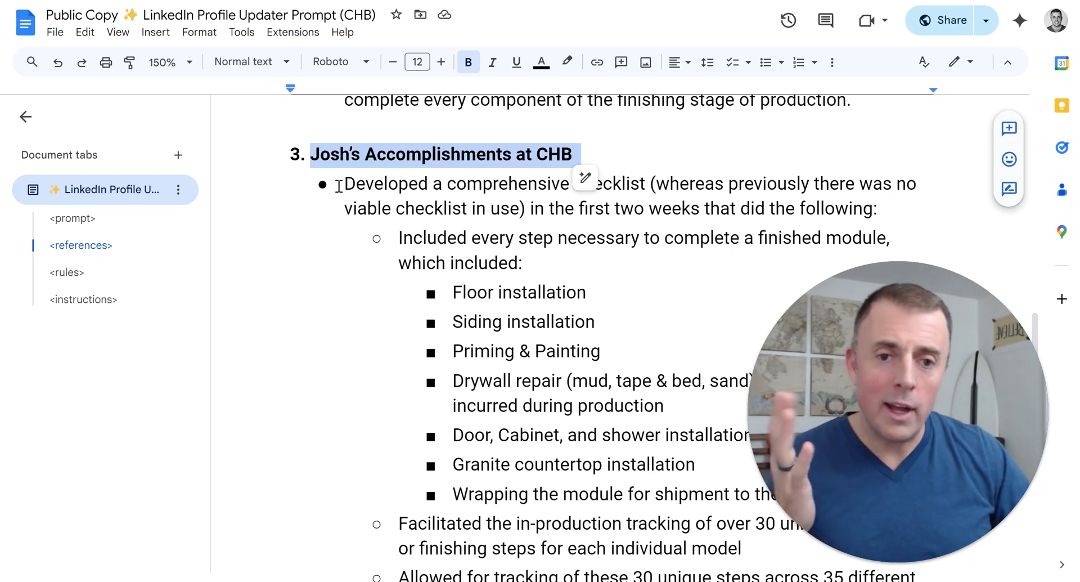
# - Highlight the comprehensive checklist bullet under the CHB accomplishments and its sub-bullets on the steps for a finished module
pyautogui.moveTo(340, 186); pyautogui.dragTo(887, 211)
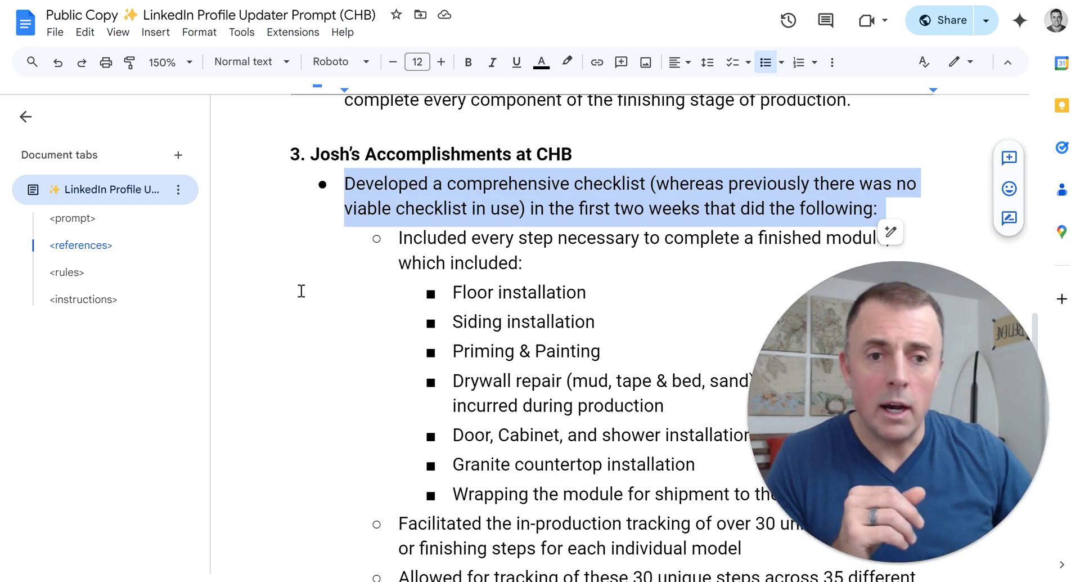
pyautogui.click(544, 255)
pyautogui.moveTo(399, 235); pyautogui.dragTo(587, 407)
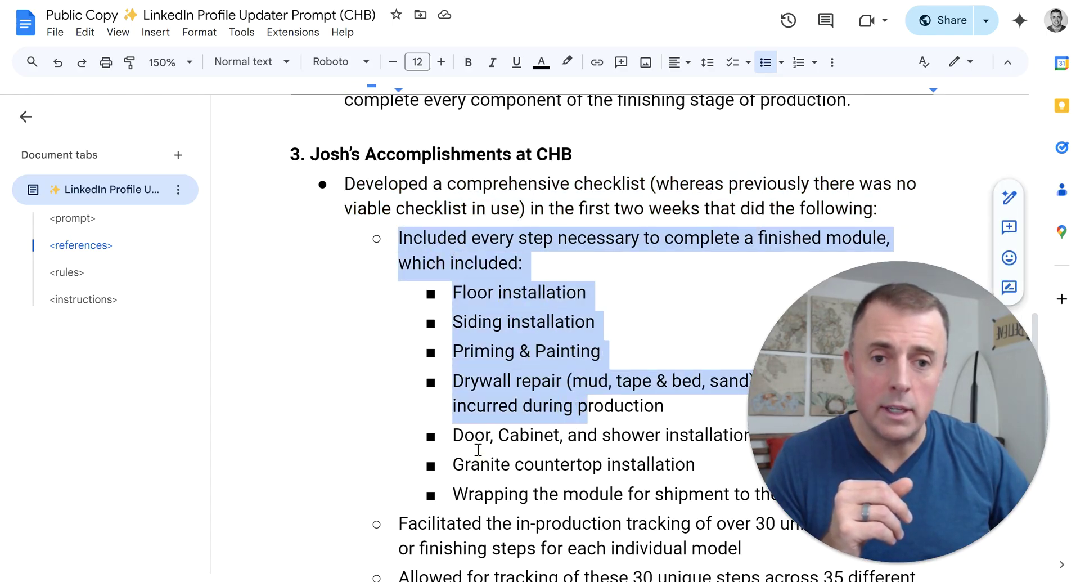
# - Highlight the in-production "parking plan" accomplishment and place the cursor in its misspelled word "identifd"
pyautogui.scroll(-8, 478, 450)
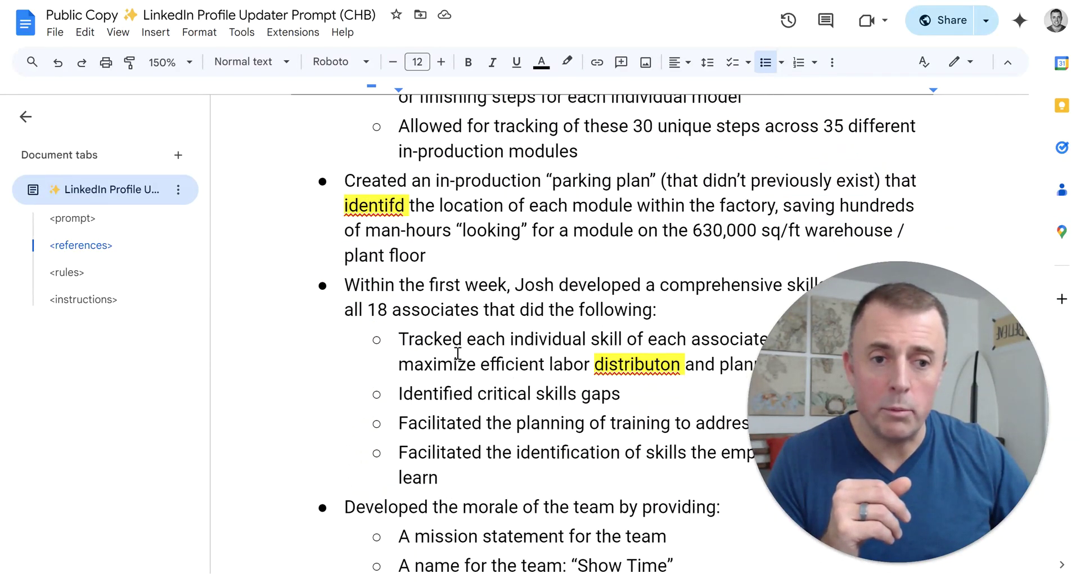
pyautogui.moveTo(451, 261); pyautogui.dragTo(355, 185)
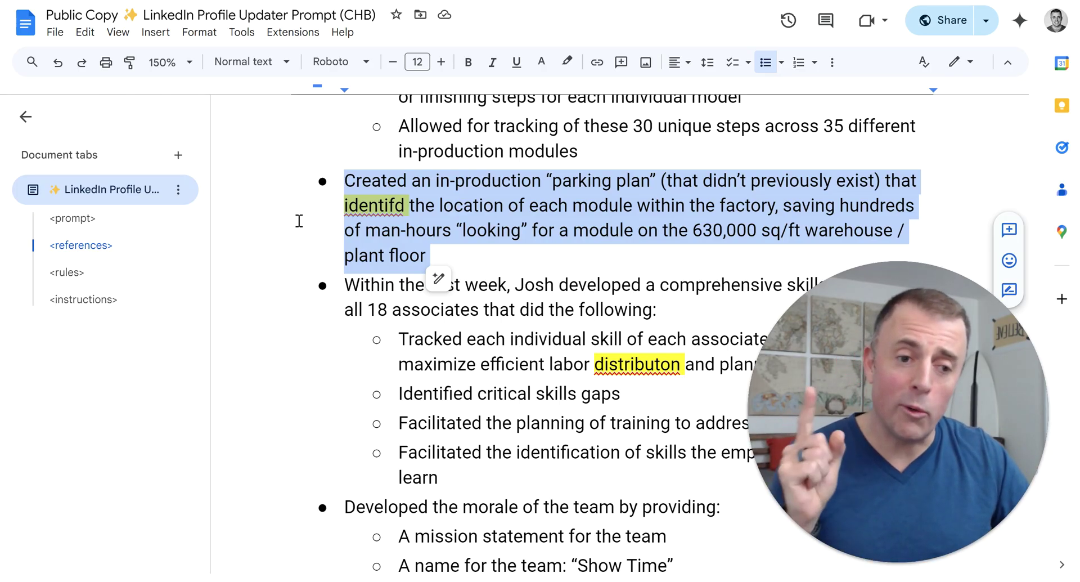
pyautogui.click(360, 205)
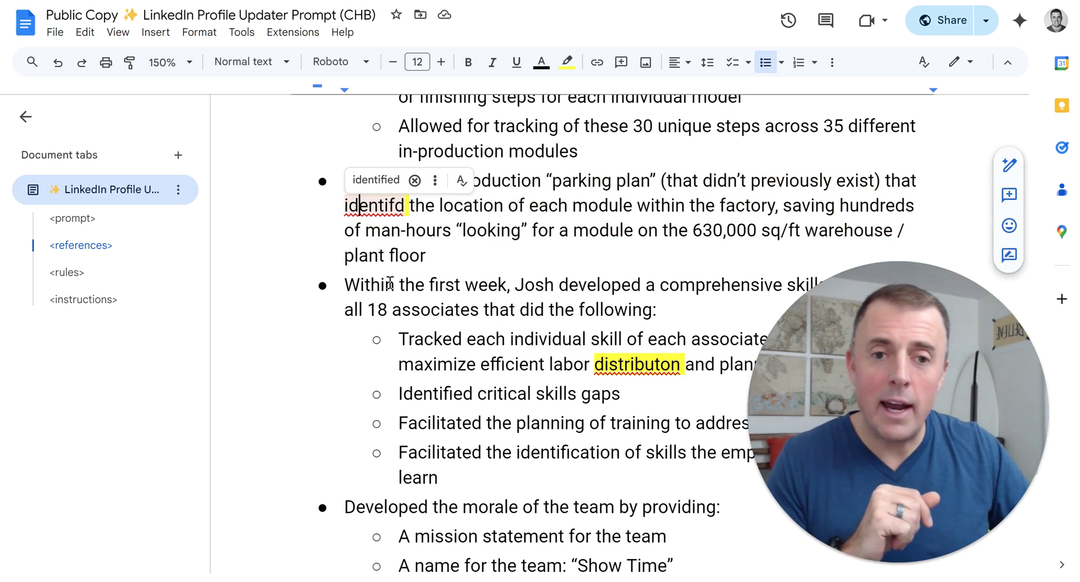
# - Dictate three sub-bullets under the red "Voice typing" bullet about adding bullets faster than with fingers, voice being quicker, and another neat thing
pyautogui.scroll(-2, 411, 400)
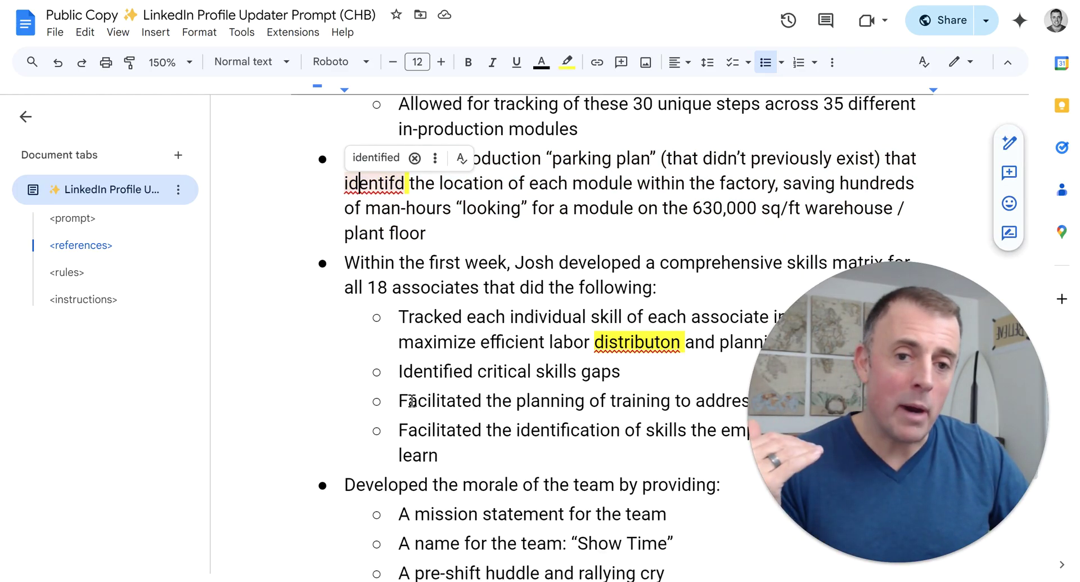
pyautogui.scroll(6, 466, 443)
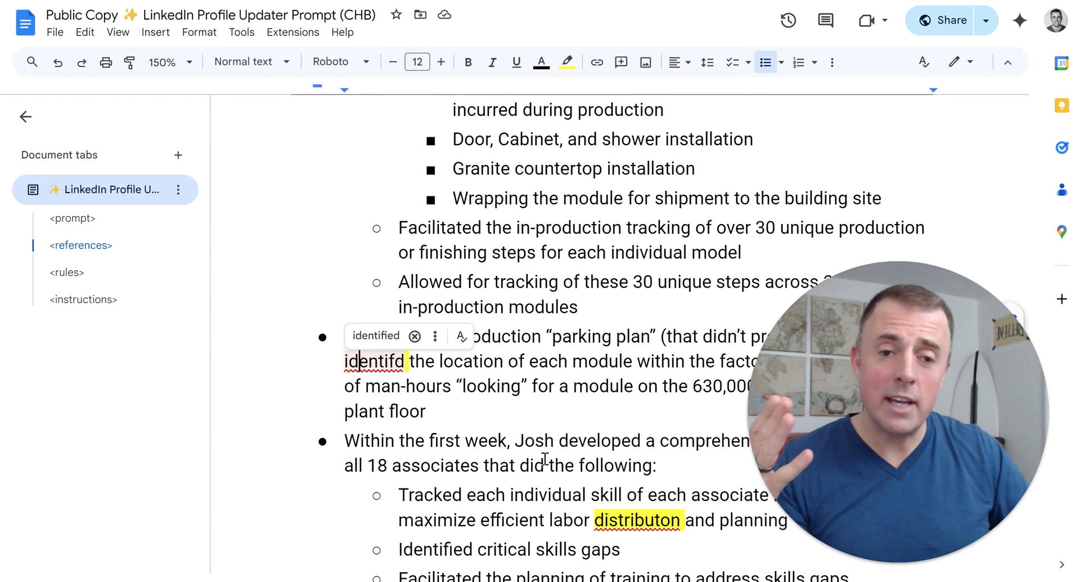
pyautogui.scroll(10, 465, 443)
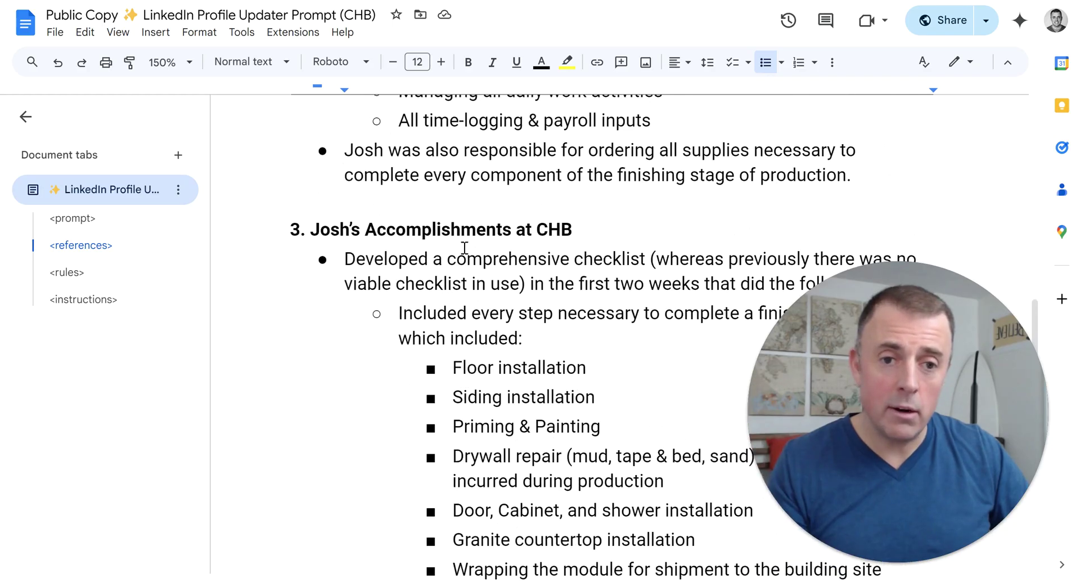
pyautogui.scroll(-20, 465, 247)
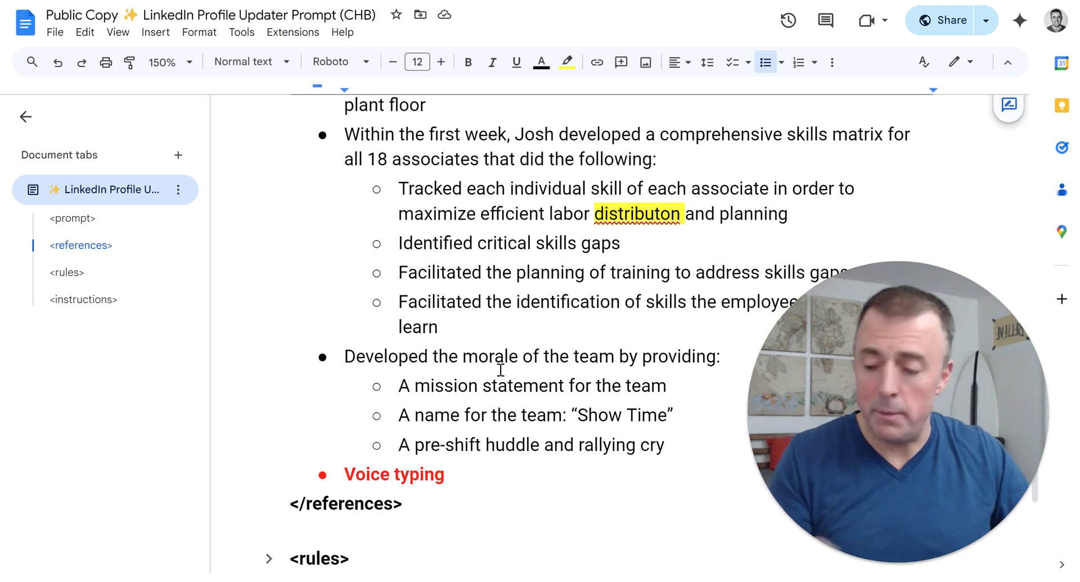
pyautogui.scroll(-1, 499, 371)
pyautogui.click(478, 402)
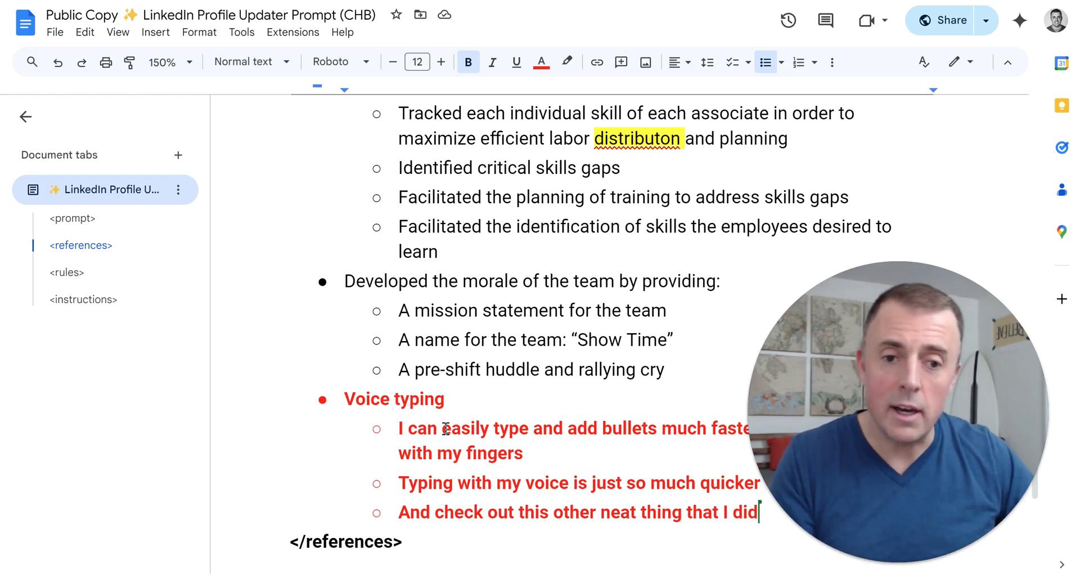
# - Delete the red "Voice typing" bullet and its three sub-bullets from the end of the references section
pyautogui.scroll(-4, 445, 429)
pyautogui.click(772, 290)
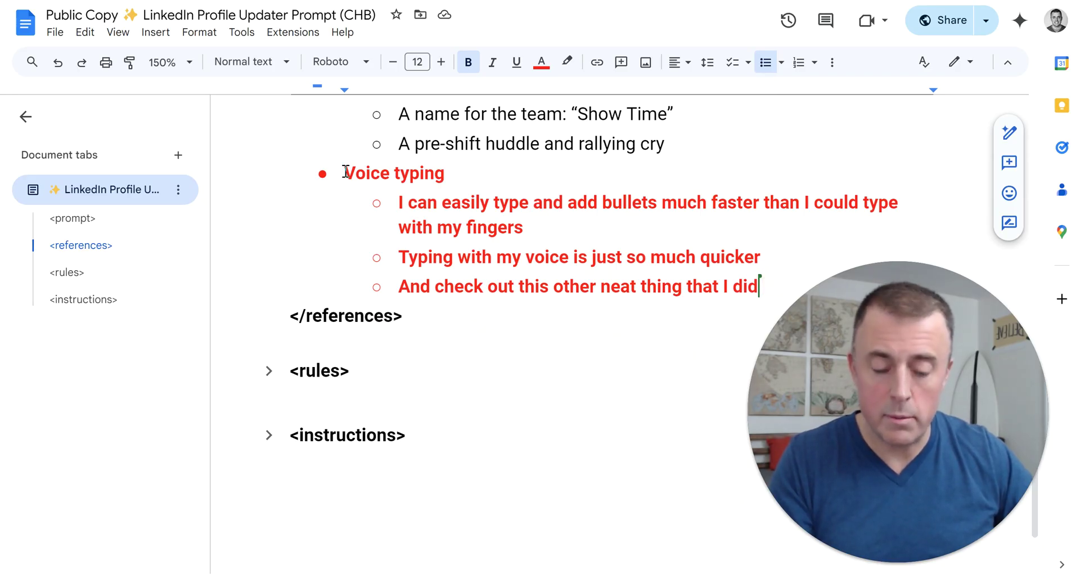
pyautogui.moveTo(346, 170); pyautogui.dragTo(445, 173)
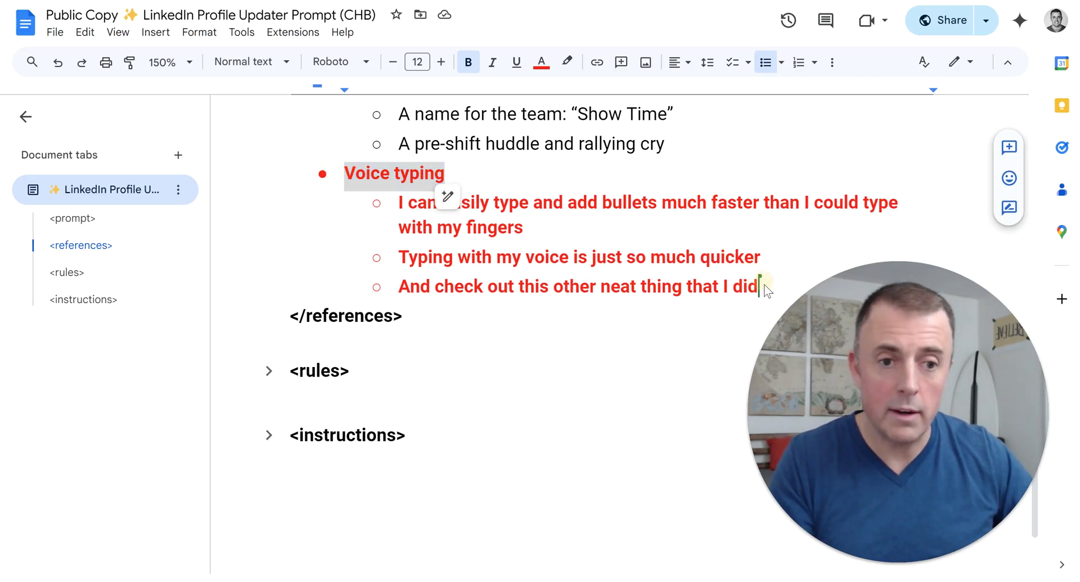
pyautogui.click(345, 173)
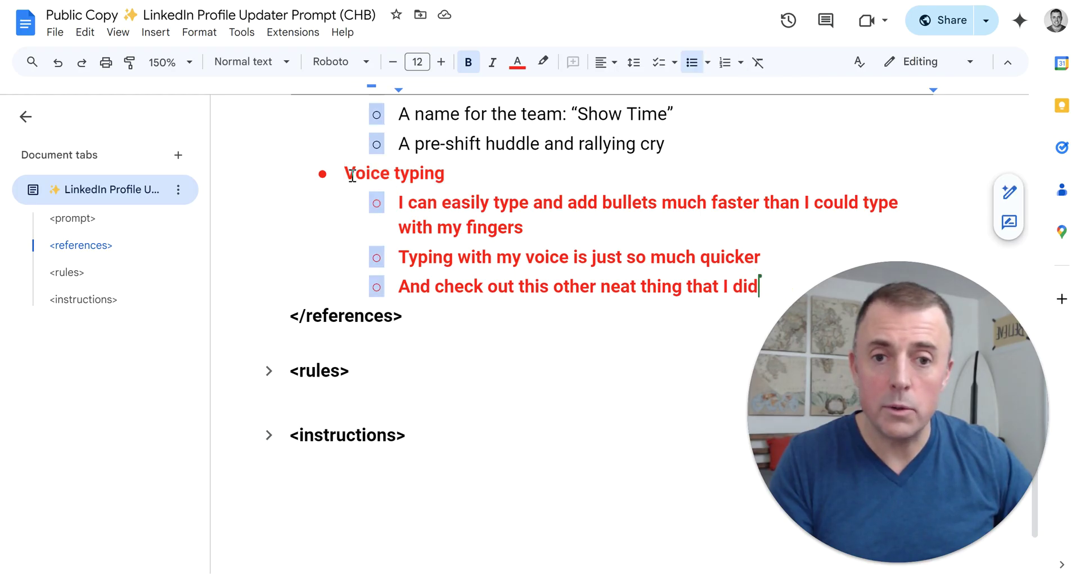
pyautogui.moveTo(435, 191); pyautogui.dragTo(786, 282)
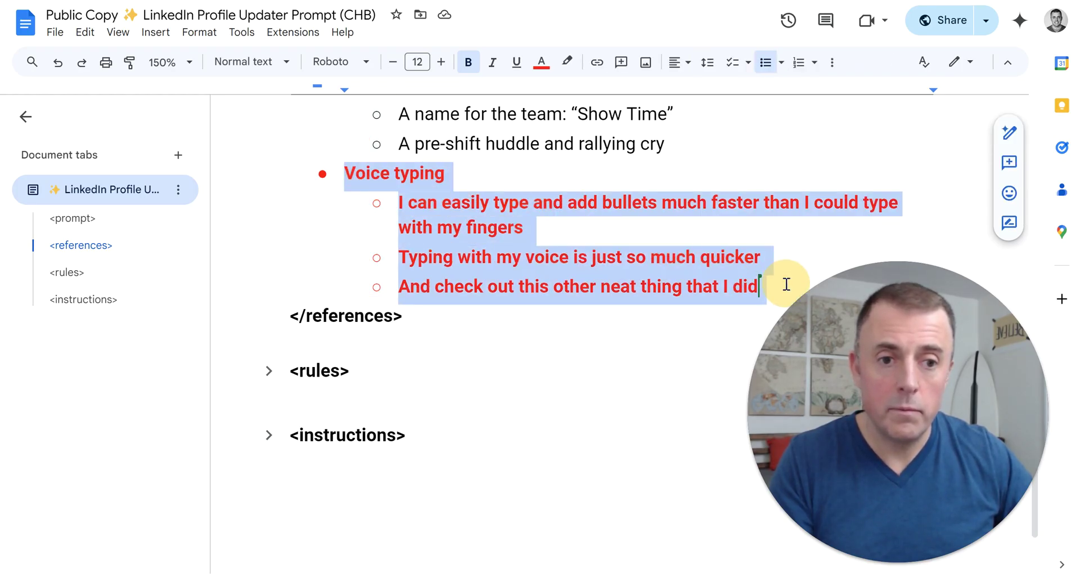
pyautogui.press('BackSpace')
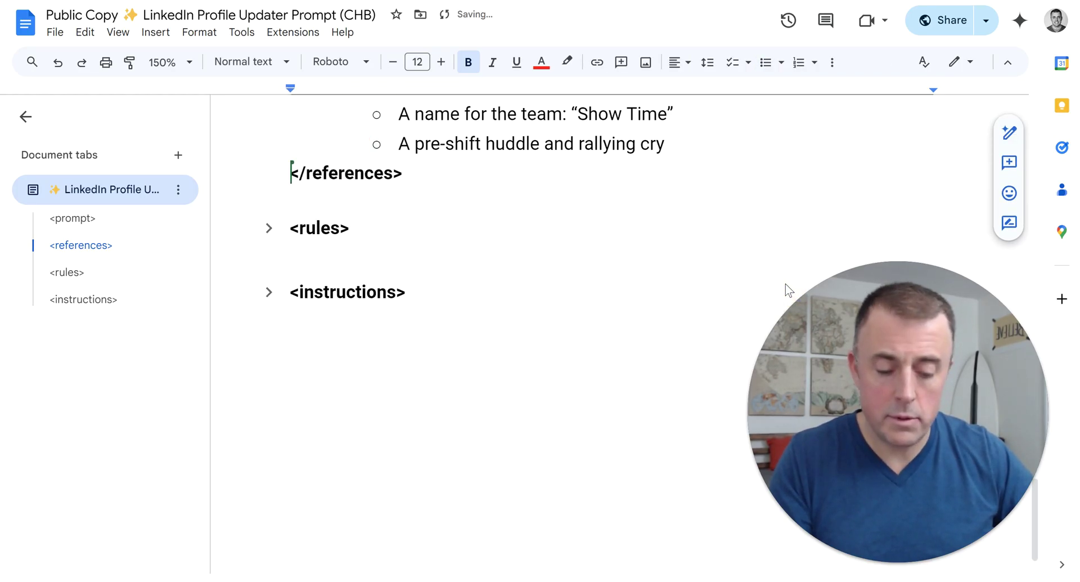
pyautogui.hotkey('ctrl', 'z')
pyautogui.press('BackSpace')
pyautogui.press('BackSpace')
pyautogui.press('BackSpace')
pyautogui.press('BackSpace')
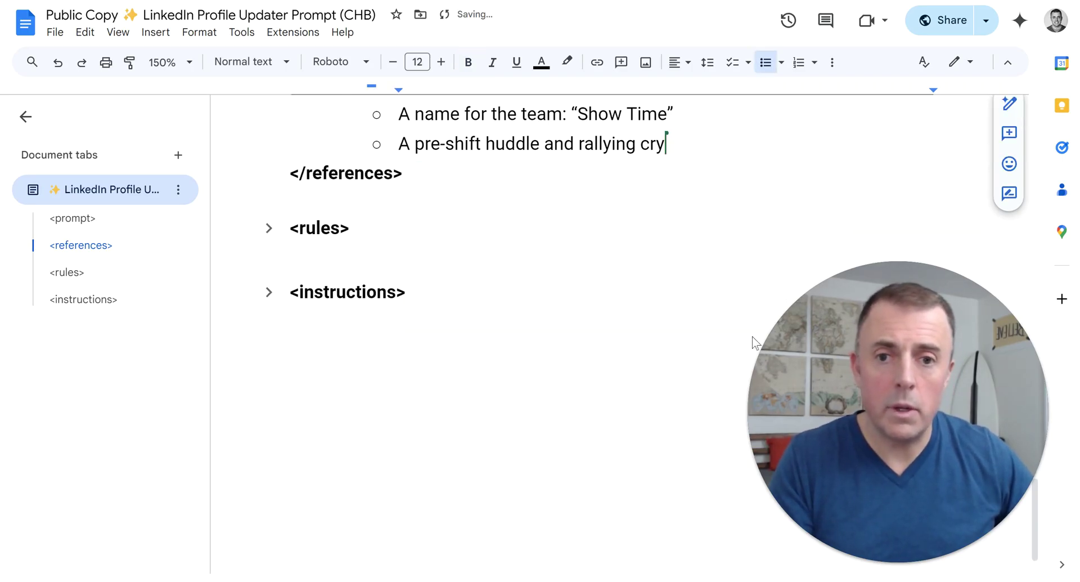
# - Collapse the <references> section and expand the <rules> section
pyautogui.scroll(5, 594, 304)
pyautogui.scroll(9, 595, 304)
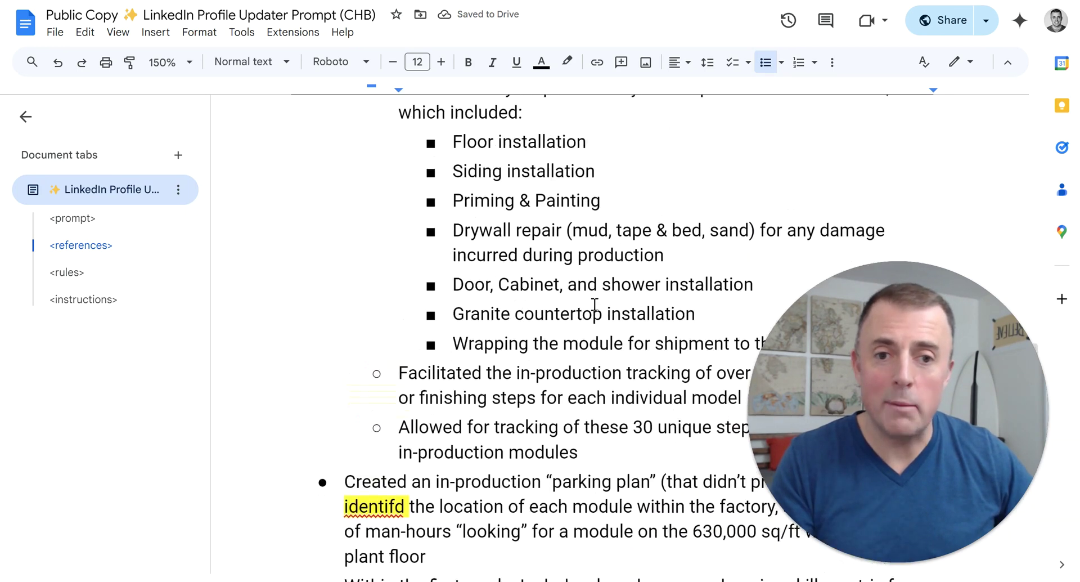
pyautogui.click(88, 220)
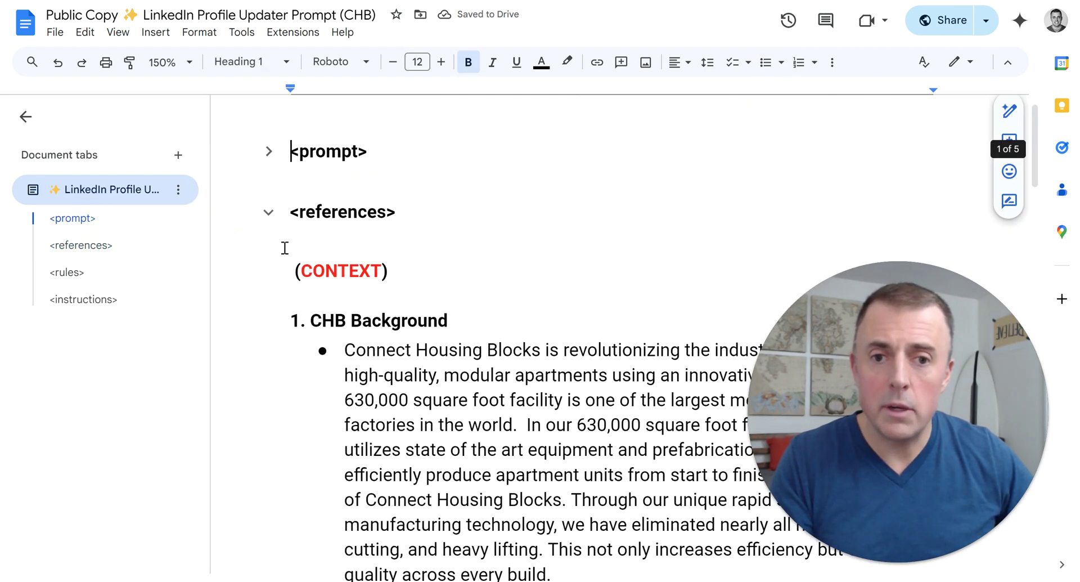
pyautogui.click(269, 212)
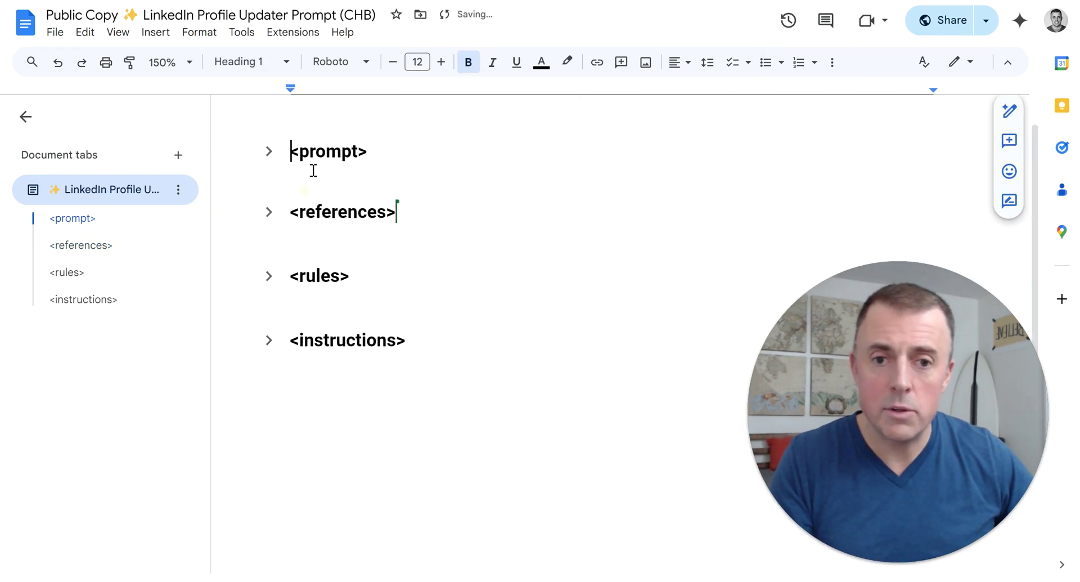
pyautogui.click(269, 276)
pyautogui.scroll(-3, 286, 349)
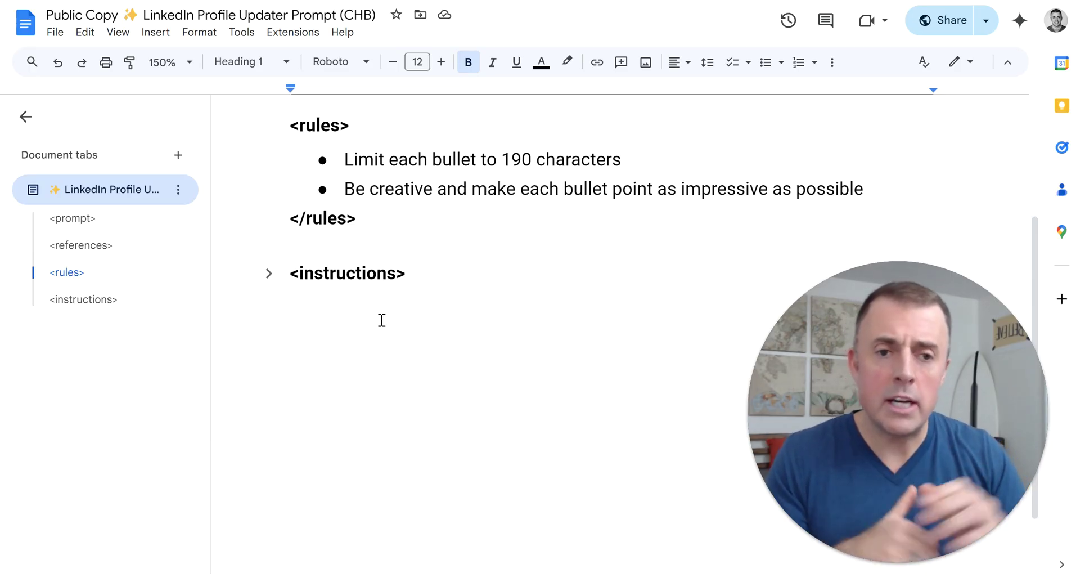
# - Check the word count of the rule about impressive bullet points, and highlight the 190-character rule and the impressive-bullets rule in turn
pyautogui.tripleClick(459, 194)
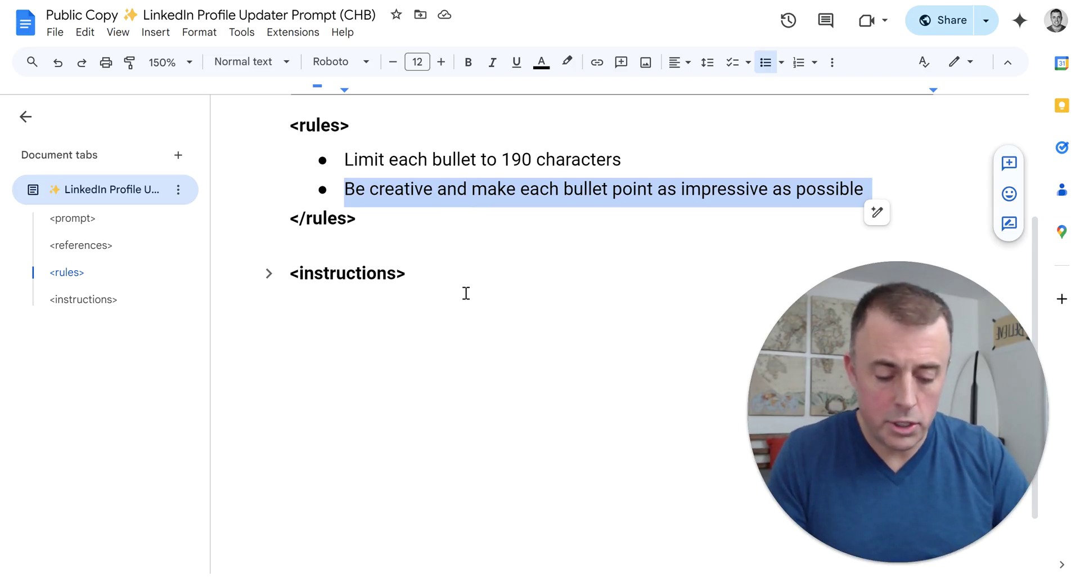
pyautogui.hotkey('ctrl', 'shift', 'c')
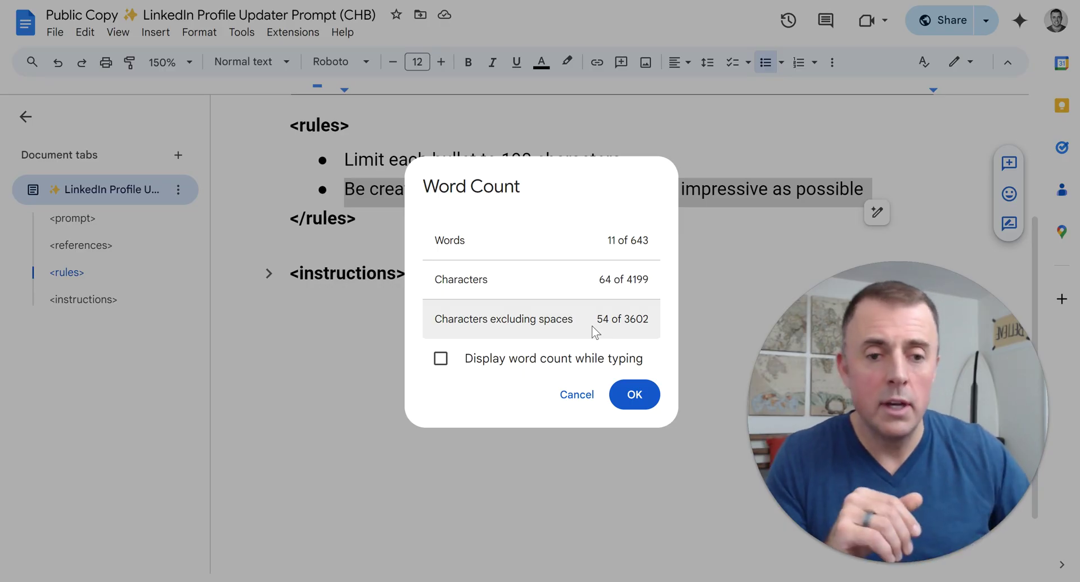
pyautogui.click(586, 395)
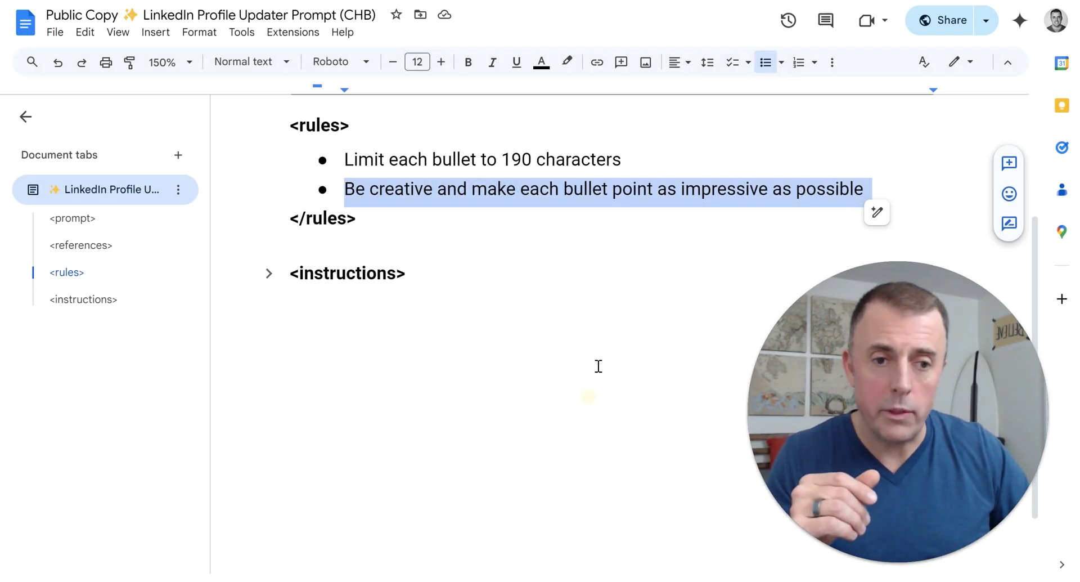
pyautogui.tripleClick(533, 165)
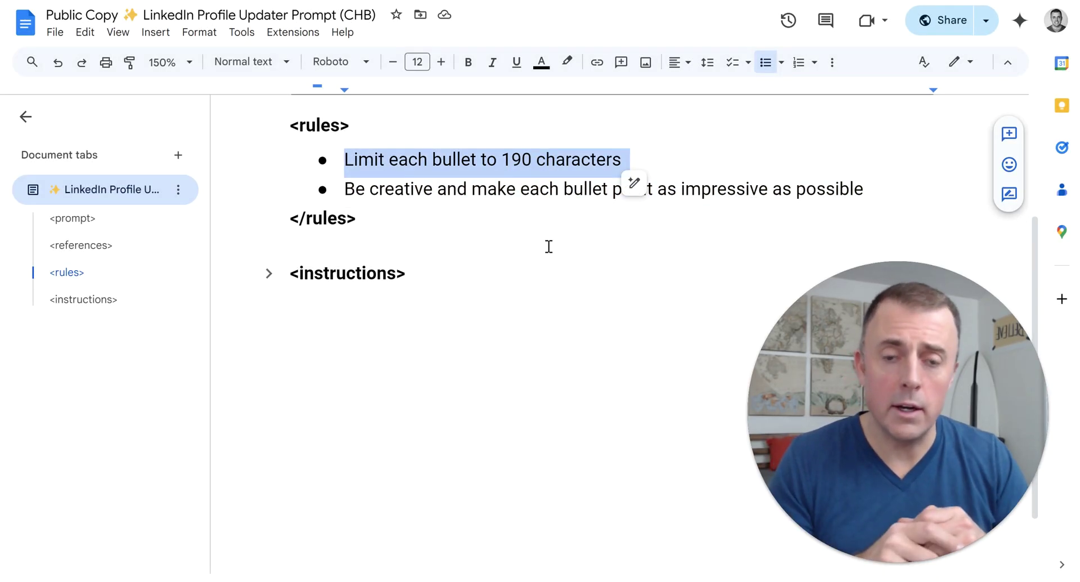
pyautogui.tripleClick(533, 193)
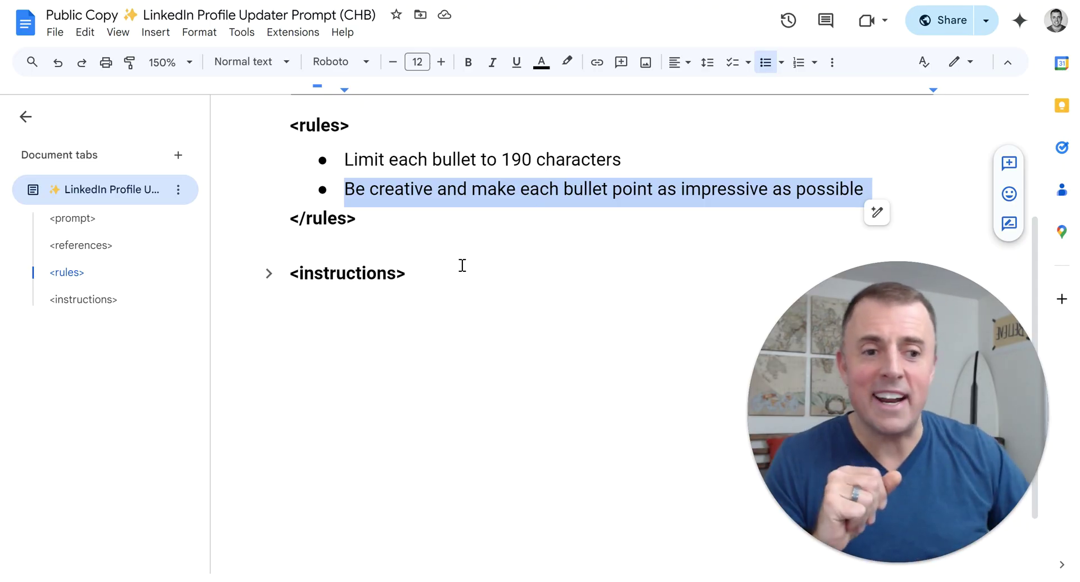
# - Collapse the <rules> section and expand the <instructions> section
pyautogui.scroll(2, 378, 241)
pyautogui.click(269, 203)
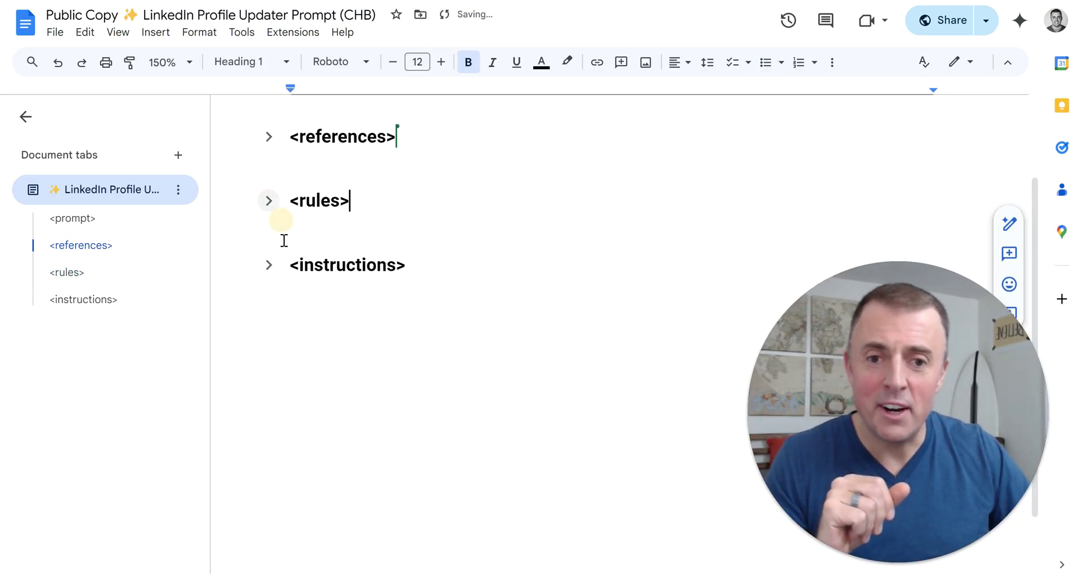
pyautogui.click(268, 266)
pyautogui.scroll(-4, 351, 364)
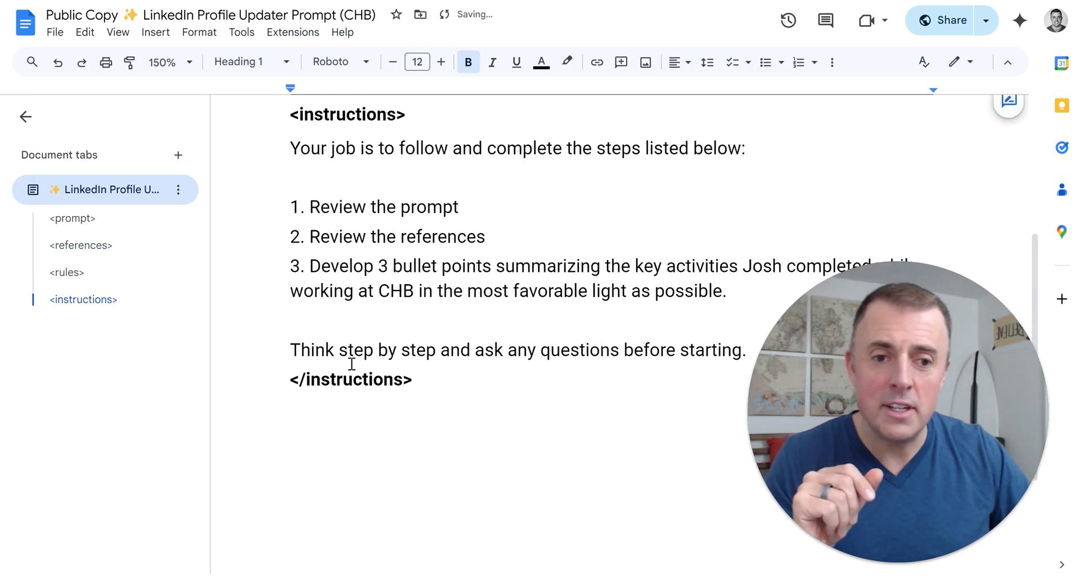
# - Highlight the opening line of the instructions, "Your job is to follow and complete the steps listed below:"
pyautogui.click(416, 147)
pyautogui.doubleClick(419, 147)
pyautogui.click(421, 147)
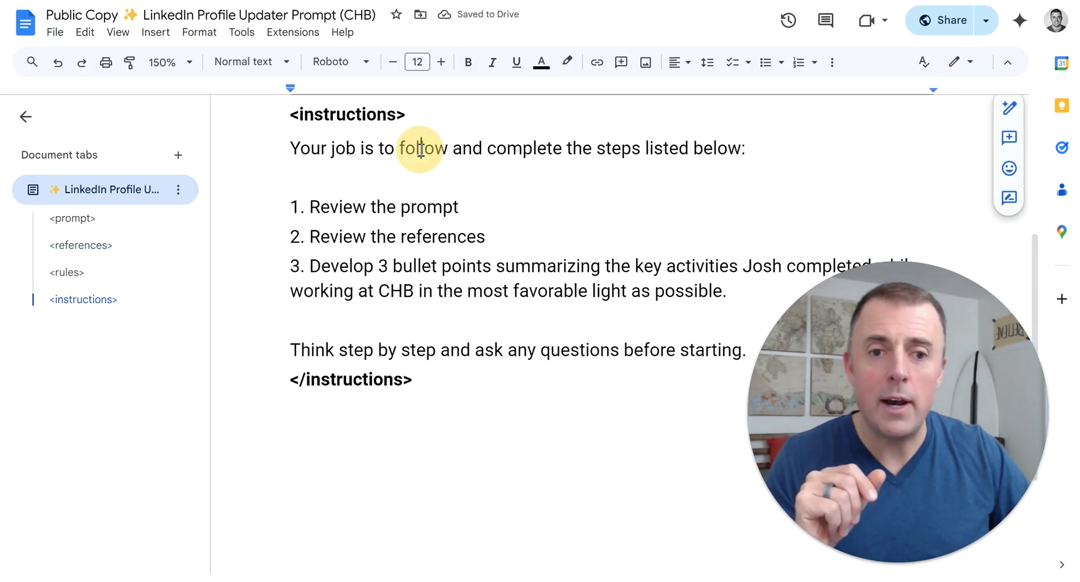
pyautogui.moveTo(284, 142); pyautogui.dragTo(748, 148)
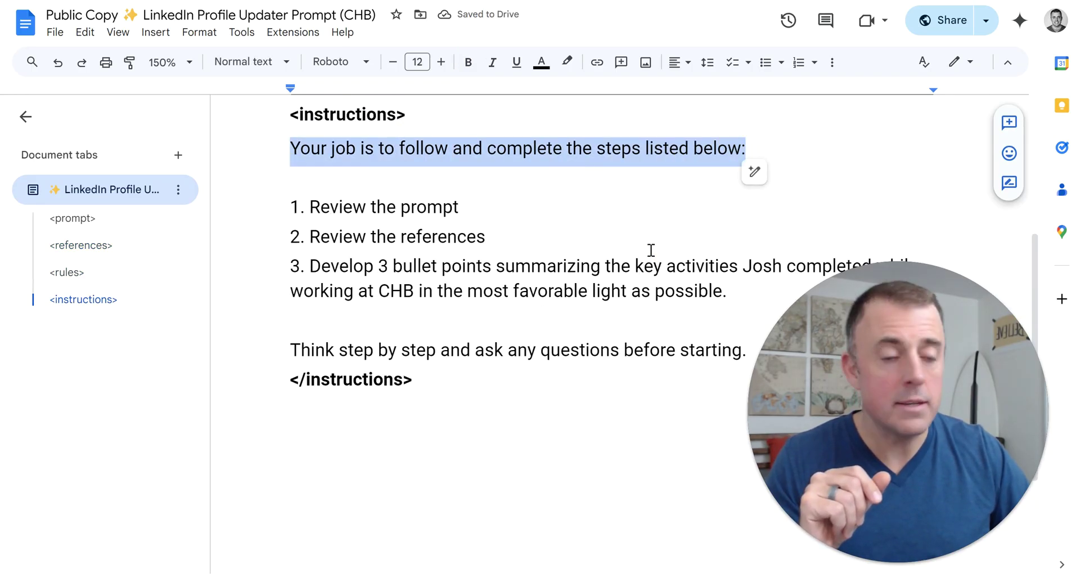
# - Highlight the three numbered instructions in turn: reviewing the prompt, reviewing the references, and developing 3 bullet points
pyautogui.moveTo(281, 215); pyautogui.dragTo(524, 210)
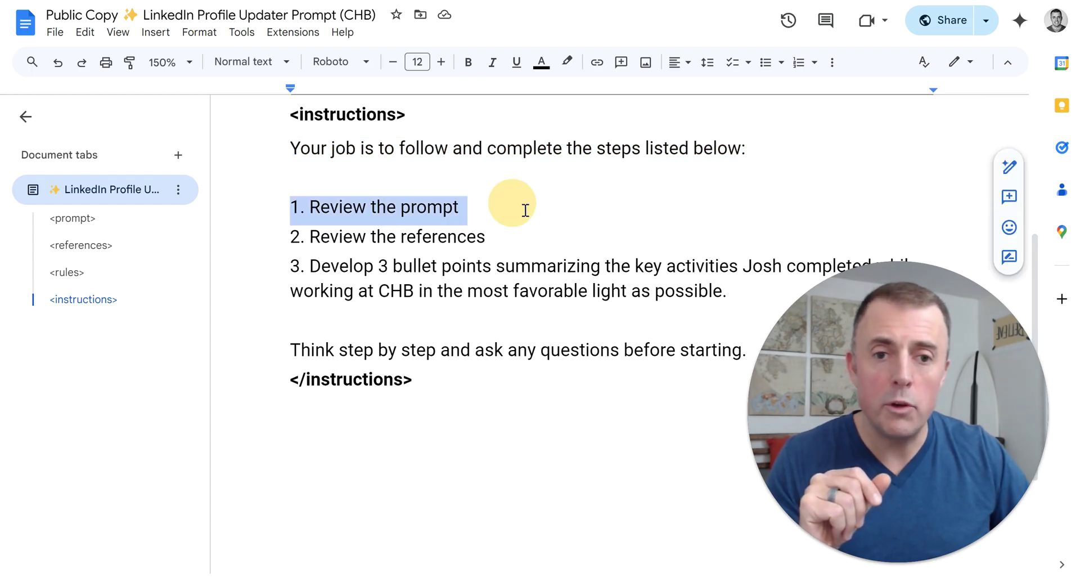
pyautogui.moveTo(288, 237); pyautogui.dragTo(531, 235)
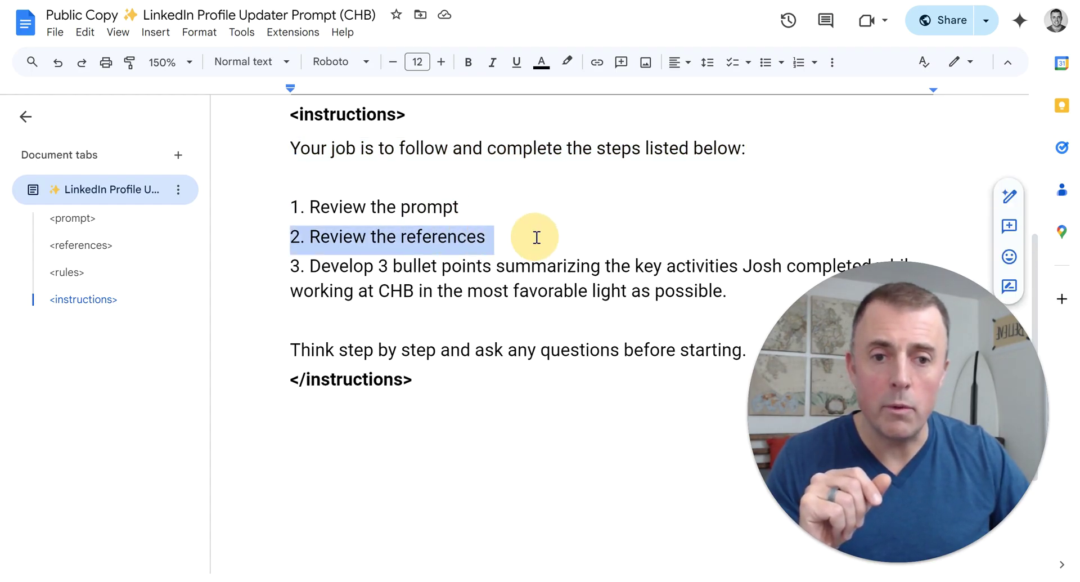
pyautogui.scroll(-1, 529, 236)
pyautogui.moveTo(290, 192)
pyautogui.mouseDown()
pyautogui.moveTo(752, 193)
pyautogui.moveTo(927, 209)
pyautogui.moveTo(442, 210)
pyautogui.moveTo(746, 215)
pyautogui.mouseUp()
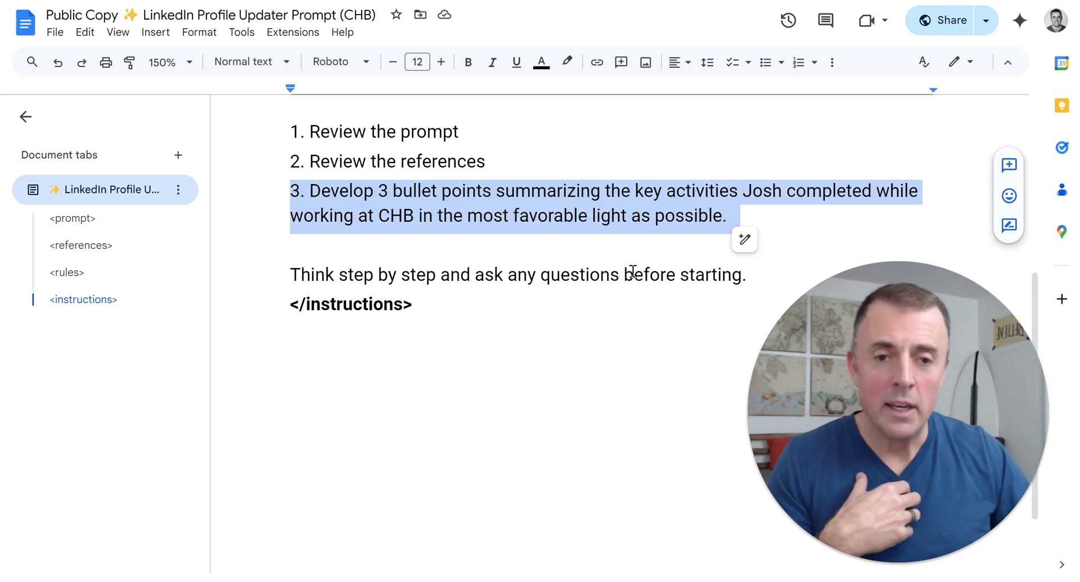
# - Go back over the ends of the three numbered instructions and on to the closing "Think step by step" line
pyautogui.scroll(3, 633, 272)
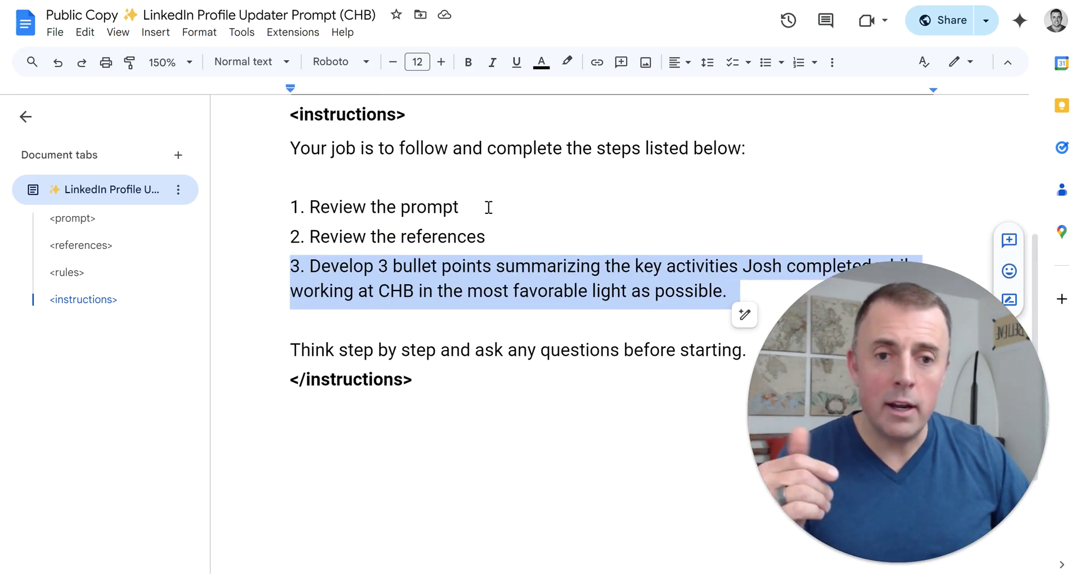
pyautogui.click(488, 207)
pyautogui.click(512, 240)
pyautogui.click(742, 291)
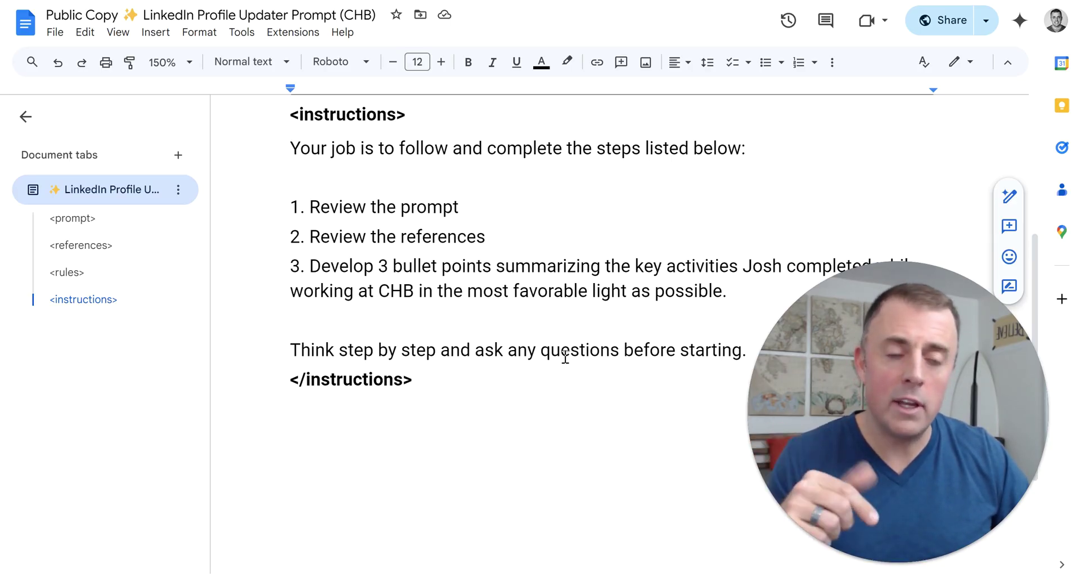
pyautogui.scroll(-2, 565, 358)
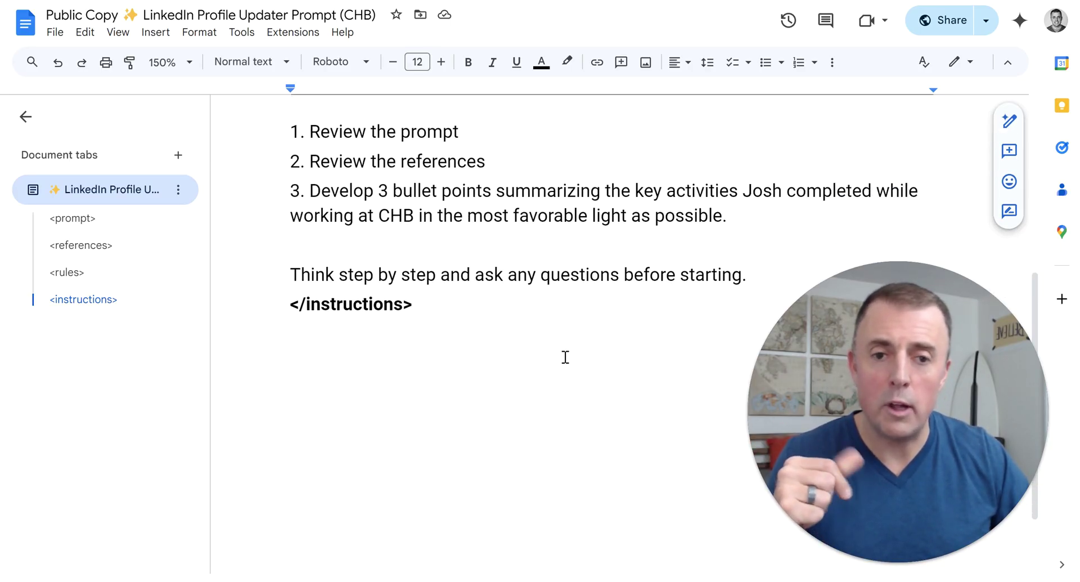
# - Highlight the closing line "Think step by step and ask any questions before starting." and collapse the <instructions> section
pyautogui.tripleClick(476, 276)
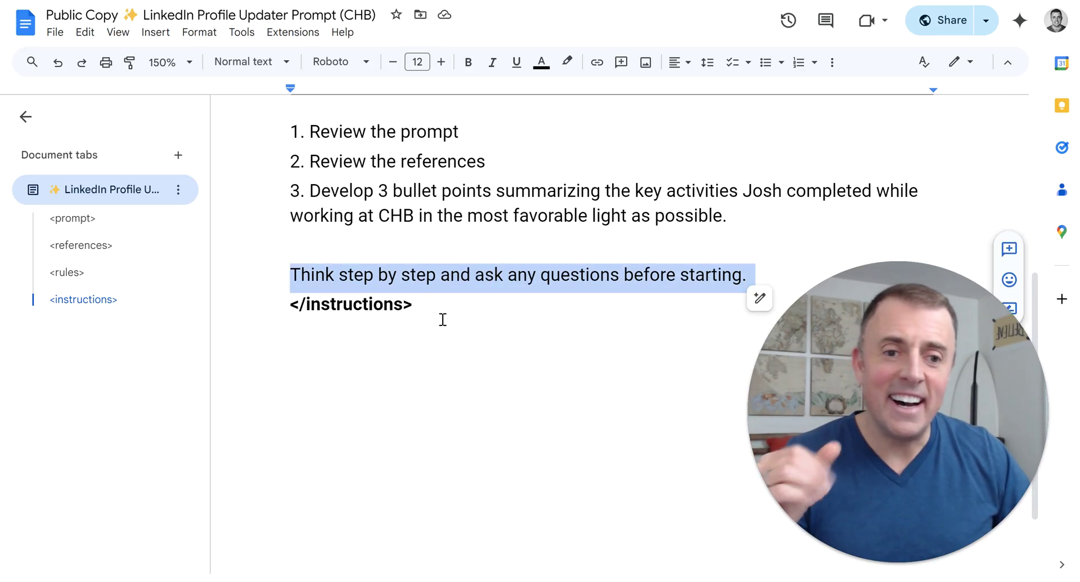
pyautogui.scroll(4, 442, 319)
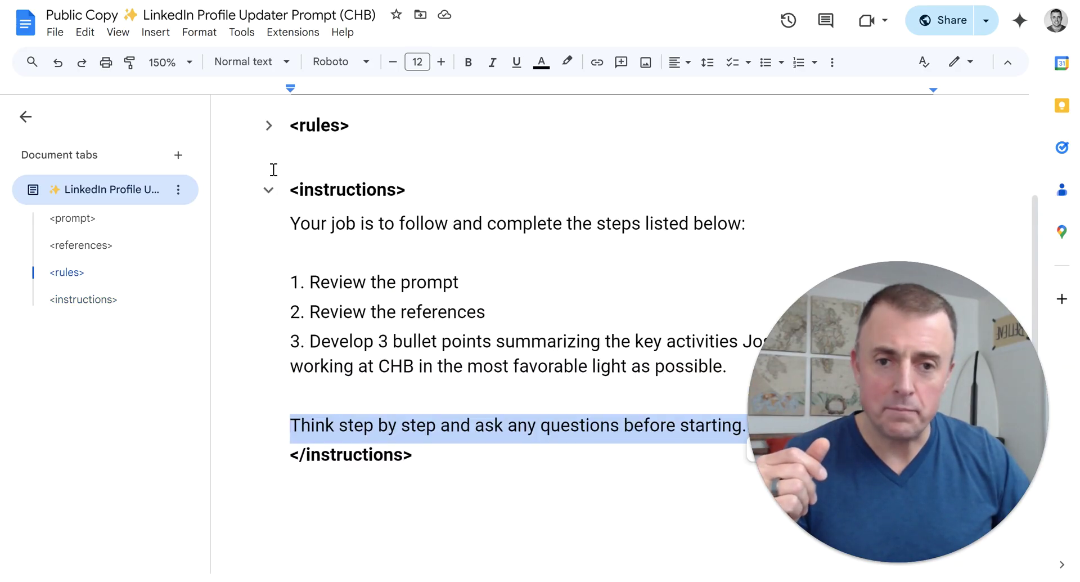
pyautogui.click(268, 191)
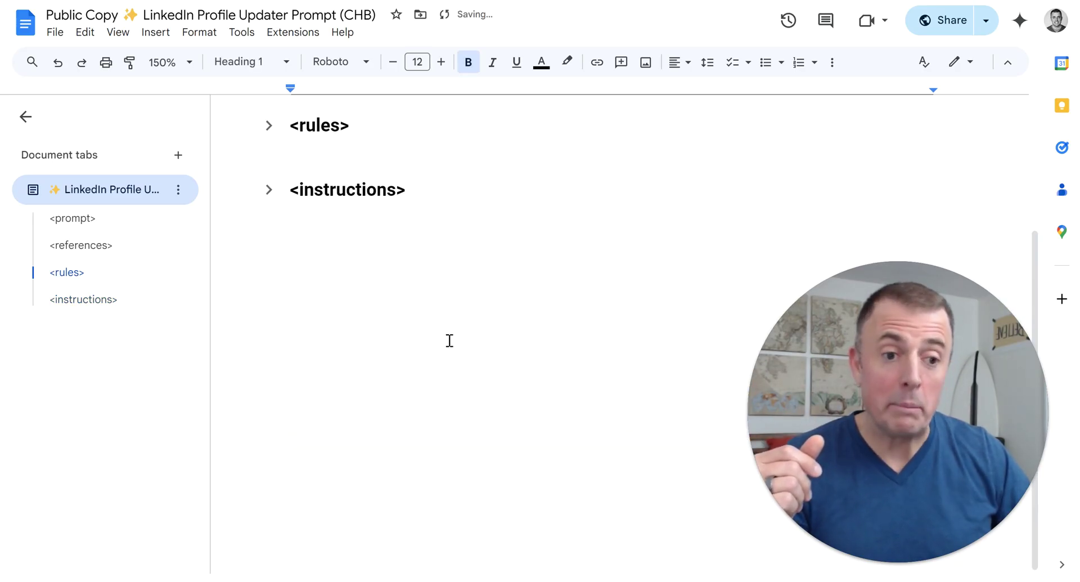
pyautogui.scroll(5, 450, 341)
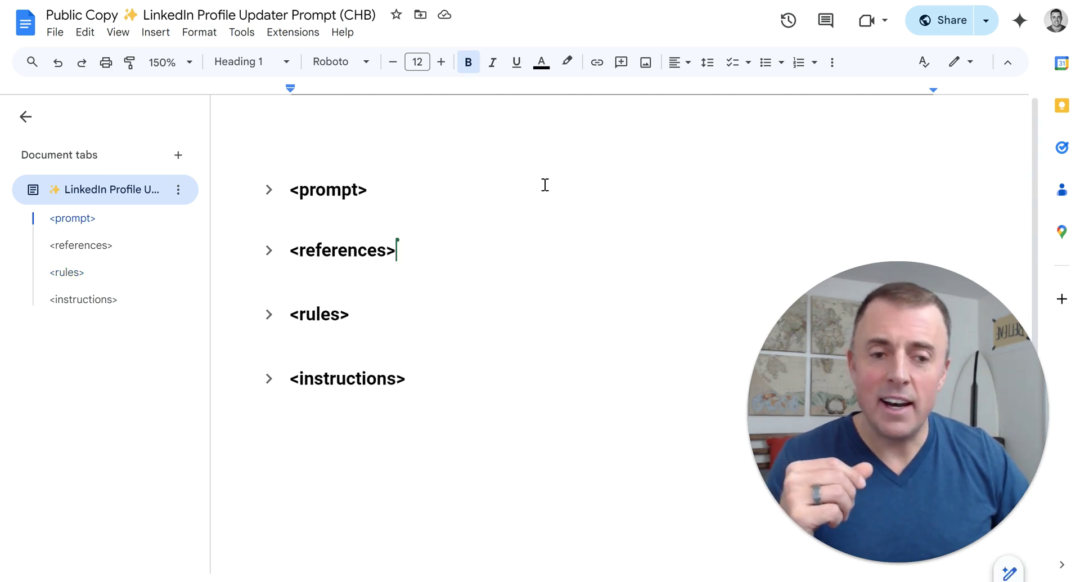
# - Download the LinkedIn Profile Updater Prompt (CHB) document as a Microsoft Word (.docx) file
pyautogui.click(55, 32)
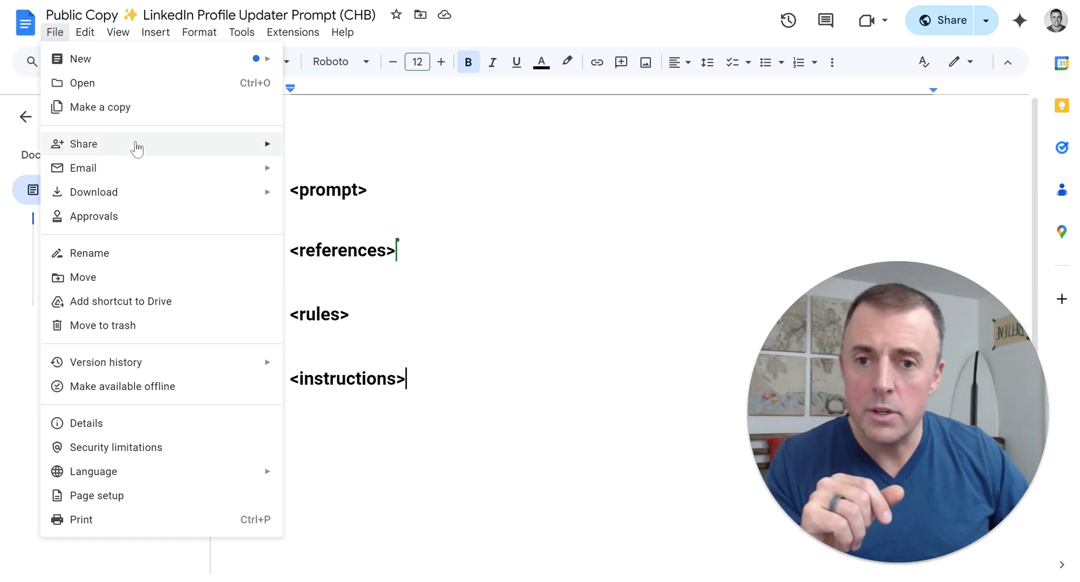
pyautogui.moveTo(137, 148)
pyautogui.moveTo(148, 193)
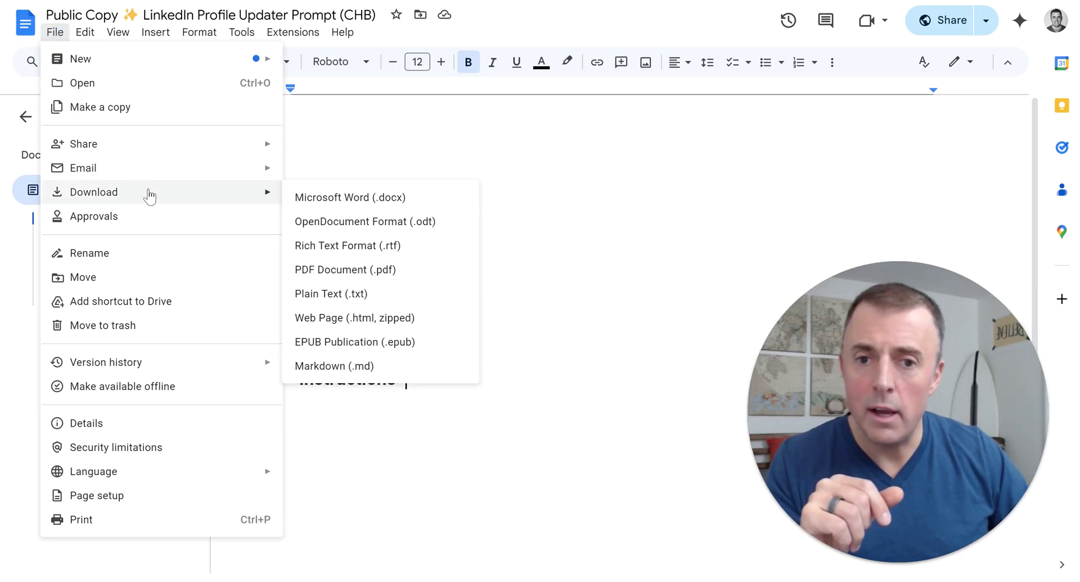
pyautogui.click(353, 202)
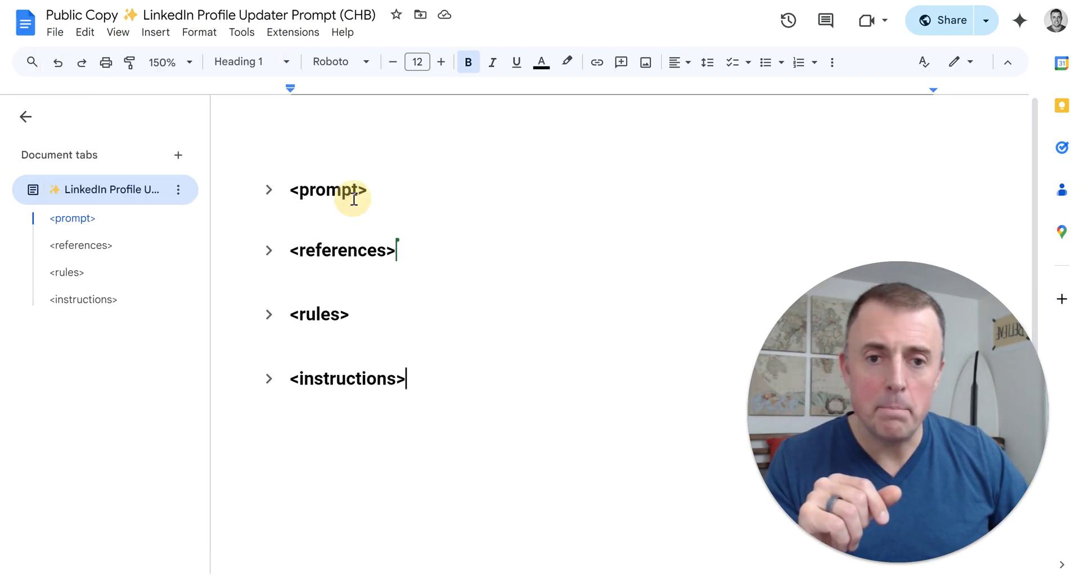
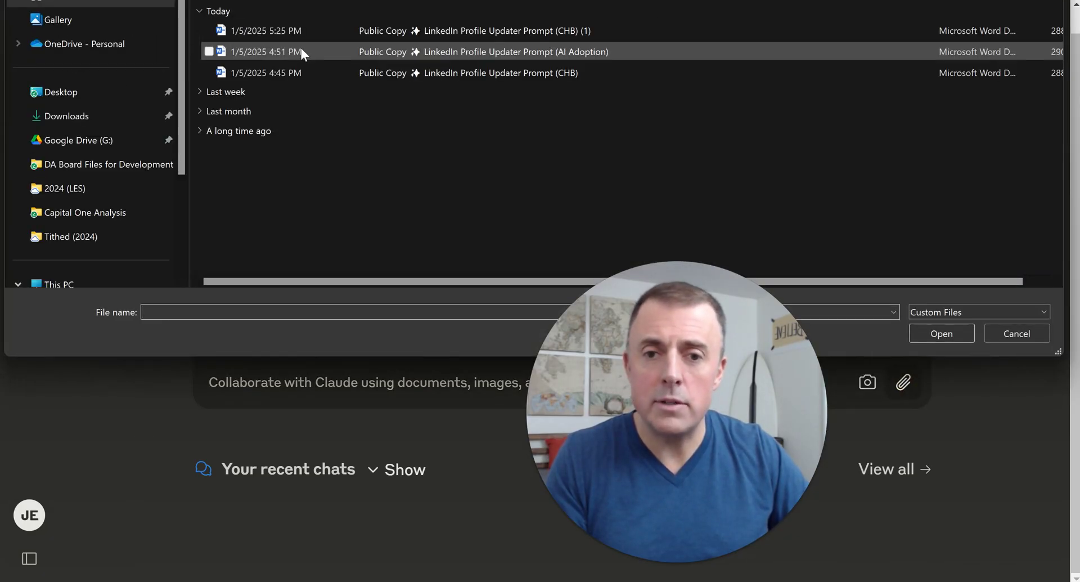
# - In Claude, attach the Word file "Public Copy ✨ LinkedIn Profile Updater Prompt (CHB) (1)" and submit it without any message text
pyautogui.doubleClick(573, 29)
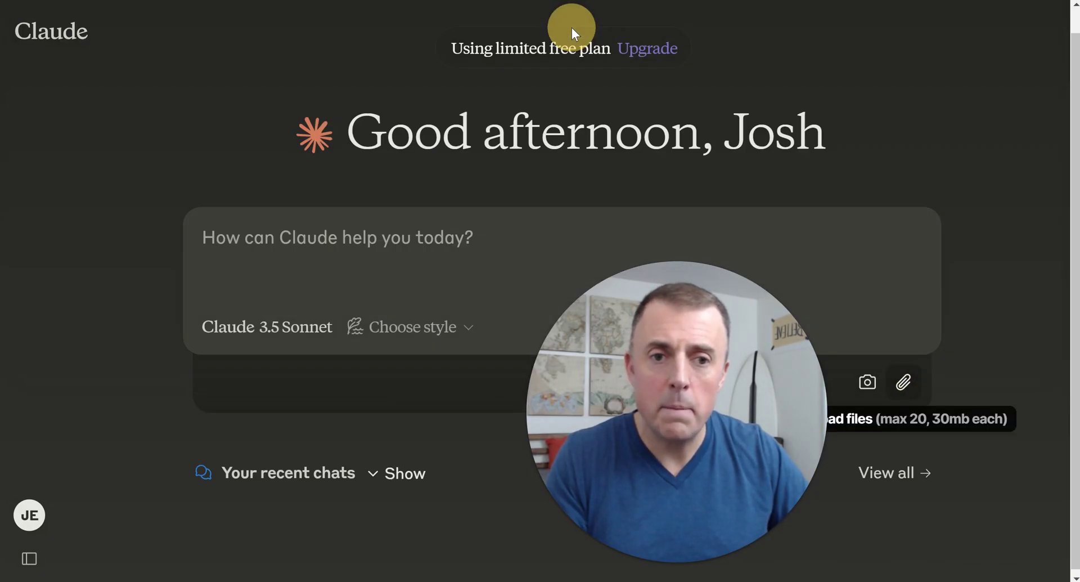
pyautogui.click(528, 302)
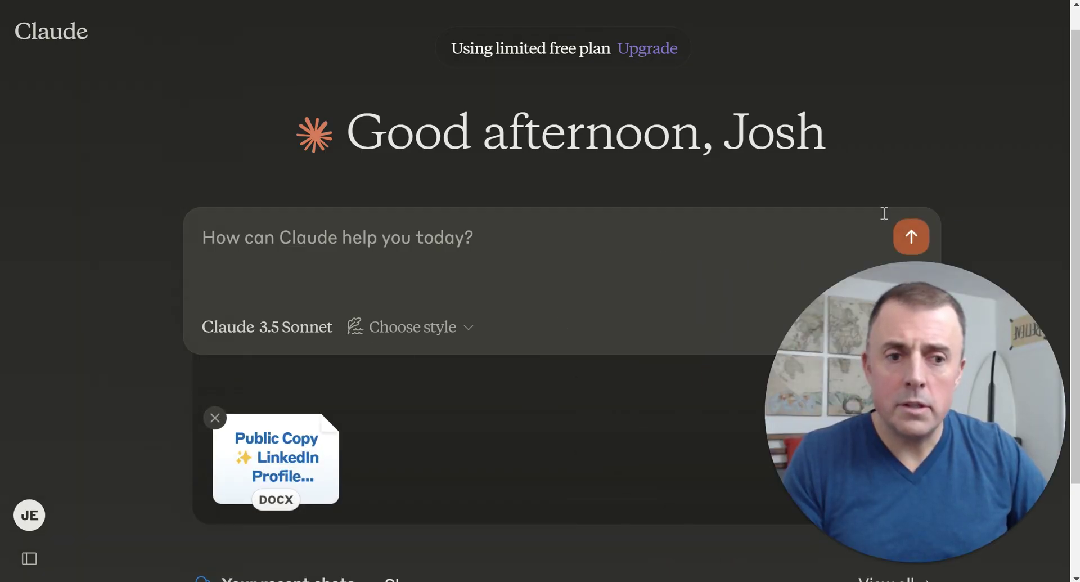
pyautogui.click(911, 236)
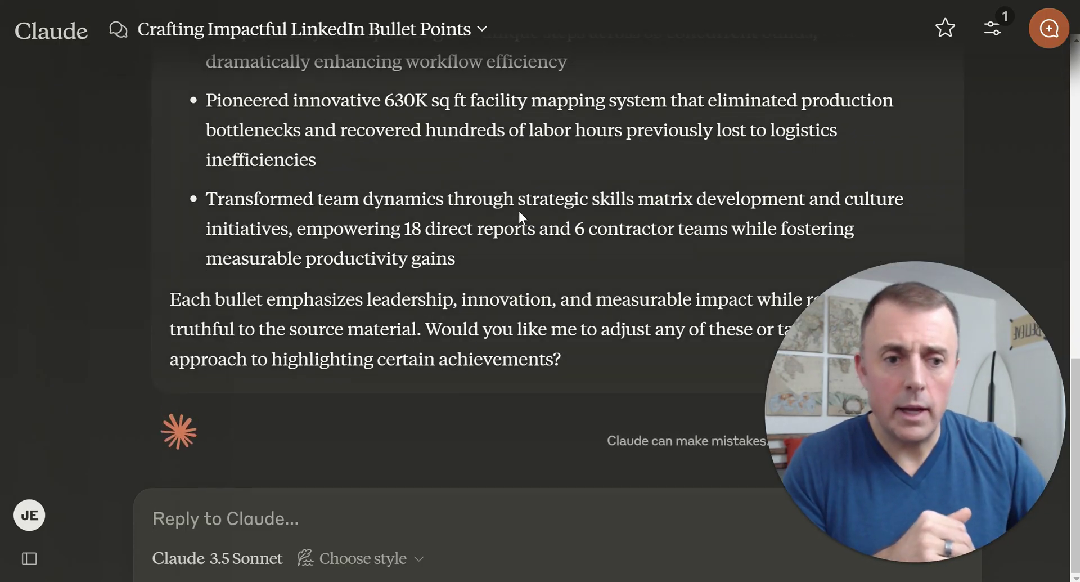
# - Read through the three generated bullet points, send the follow-up "Make it better" and review the rewritten bullets
pyautogui.scroll(1, 519, 211)
pyautogui.scroll(1, 548, 214)
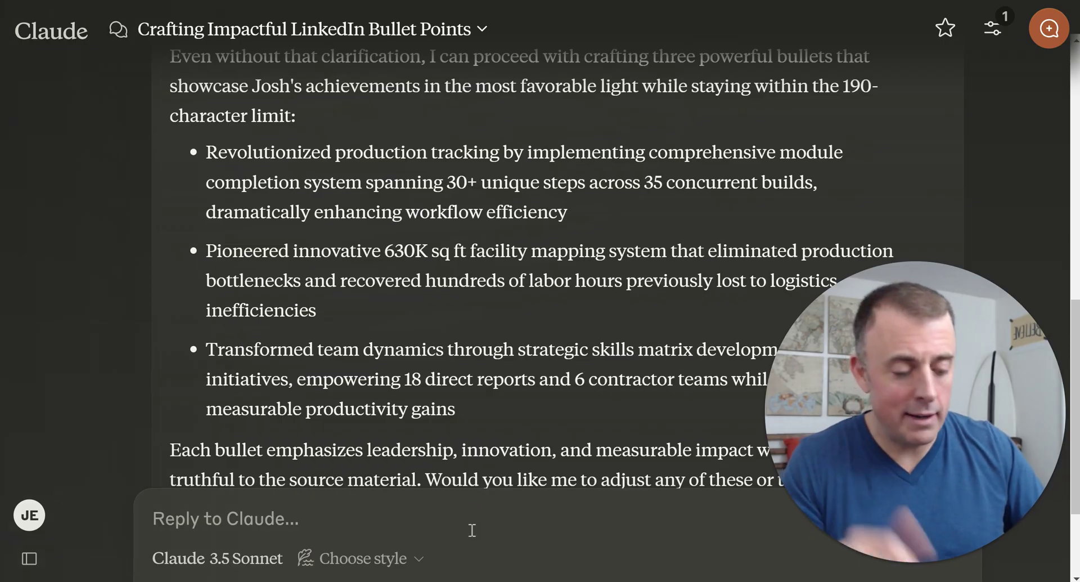
pyautogui.write('Make it bet')
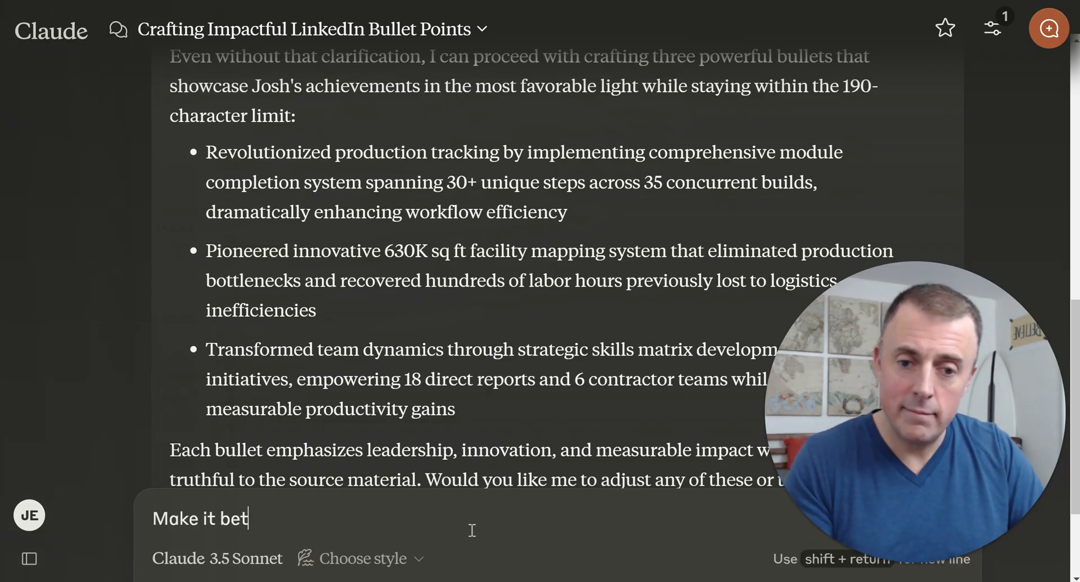
pyautogui.write('ter')
pyautogui.press('Return')
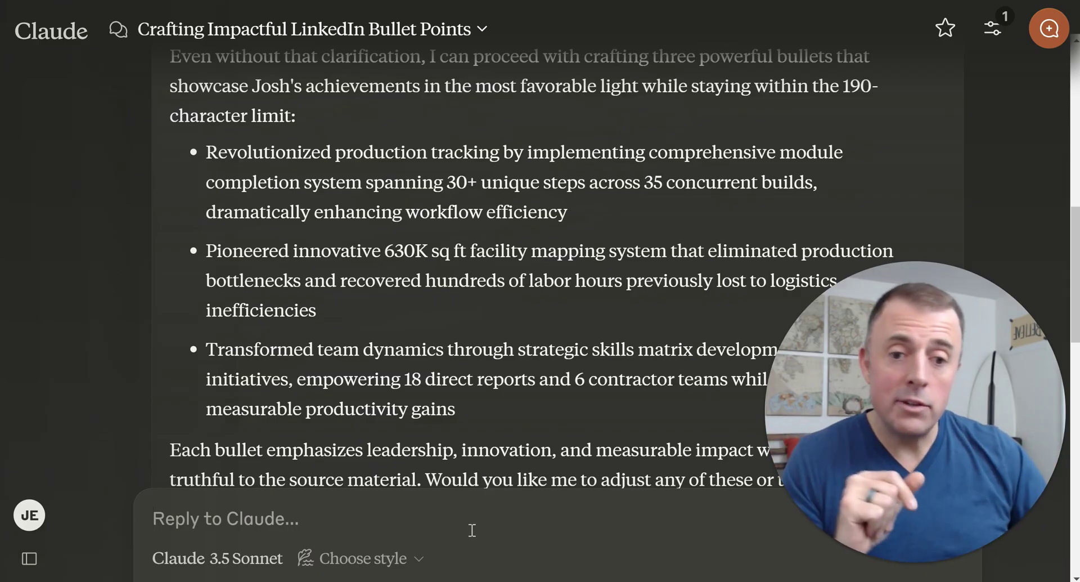
pyautogui.scroll(-12, 441, 416)
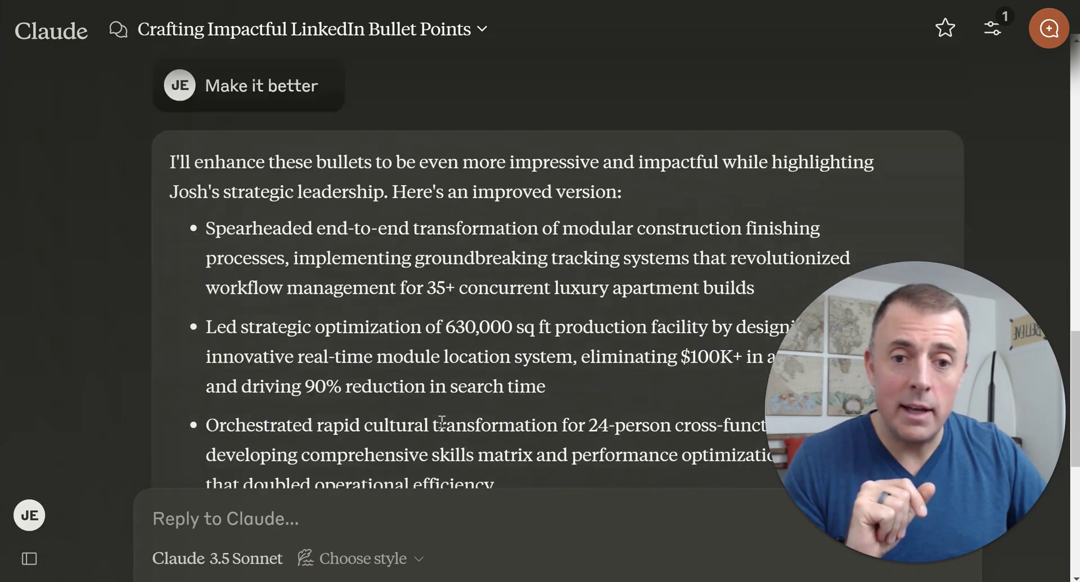
pyautogui.scroll(4, 442, 422)
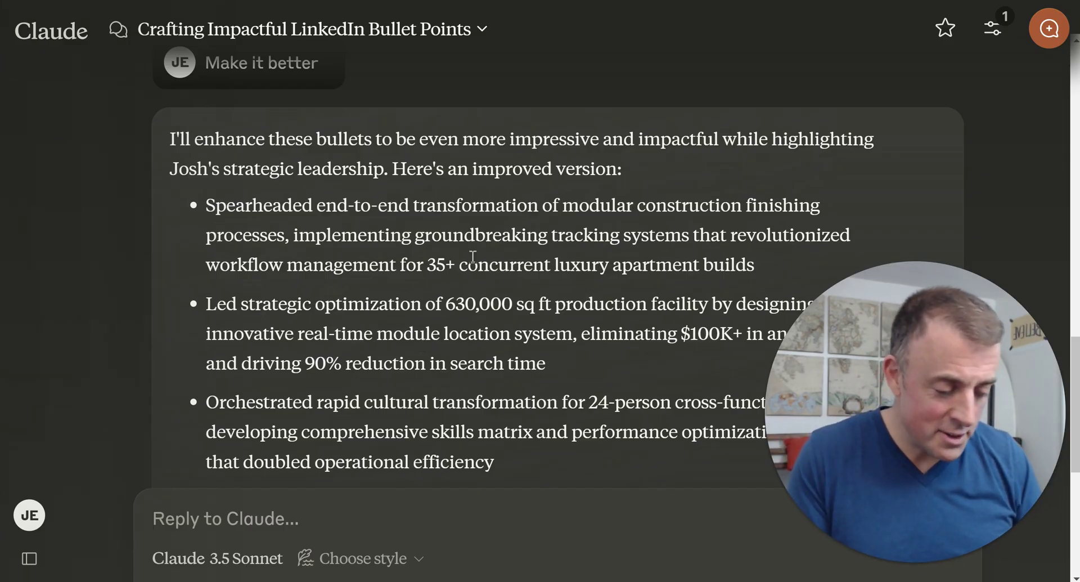
# - Switch to the Google Docs prompt titled LinkedIn Profile Updater Prompt (AI Adoption) and expand its <prompt> section
pyautogui.hotkey('ctrl', 'Tab')
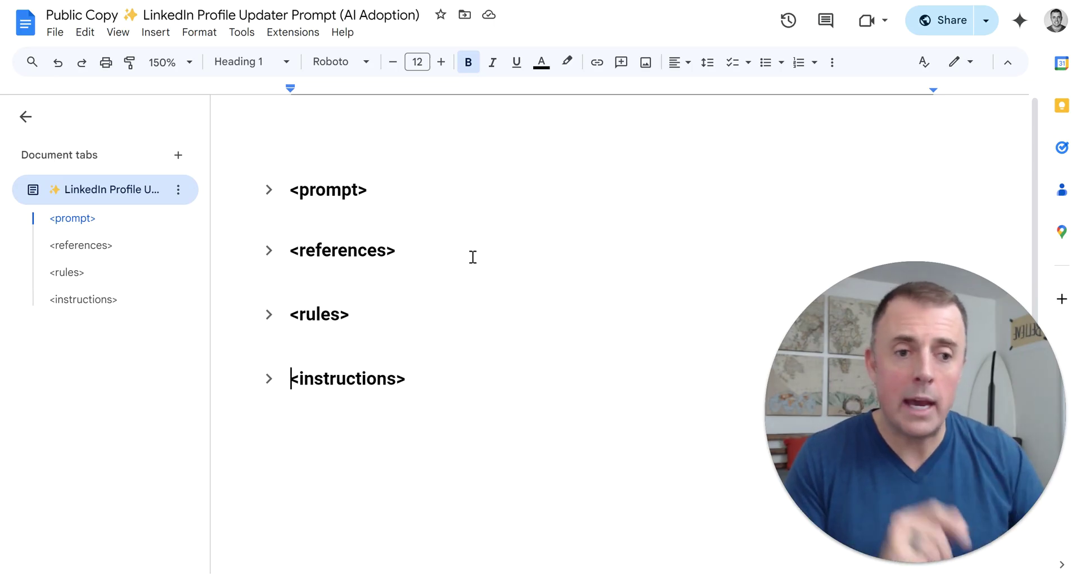
pyautogui.click(269, 190)
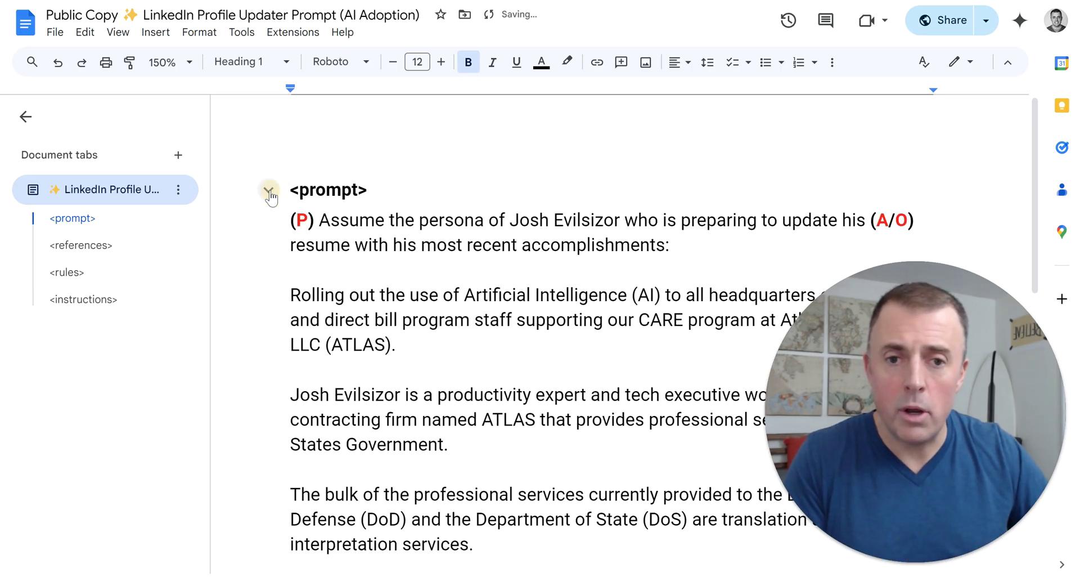
pyautogui.scroll(-1, 380, 343)
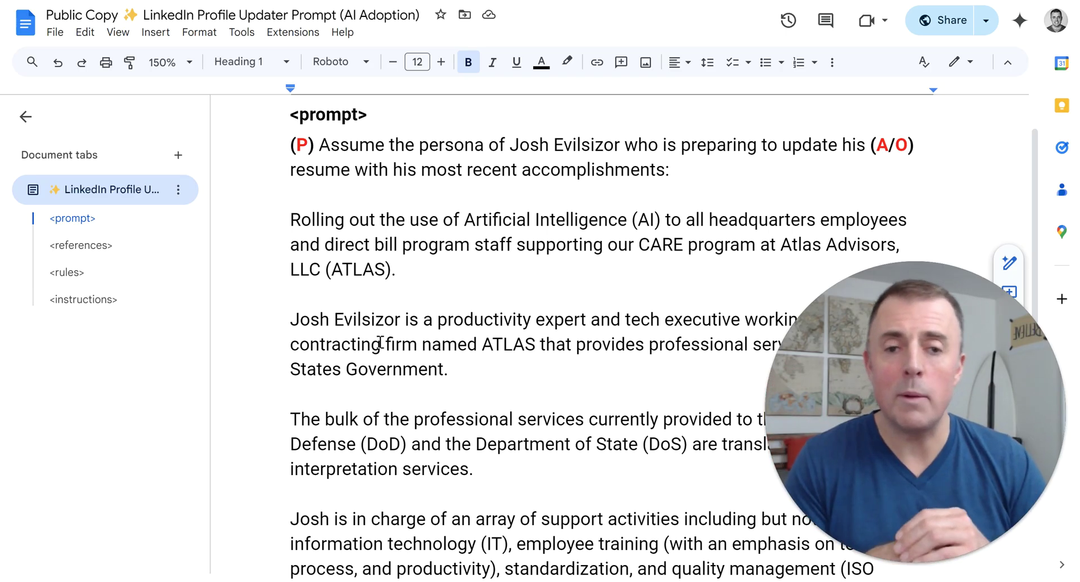
# - Highlight the opening persona sentence of the prompt line by line and point out its (A/O) marker
pyautogui.moveTo(319, 144); pyautogui.dragTo(868, 146)
pyautogui.moveTo(305, 170); pyautogui.dragTo(818, 177)
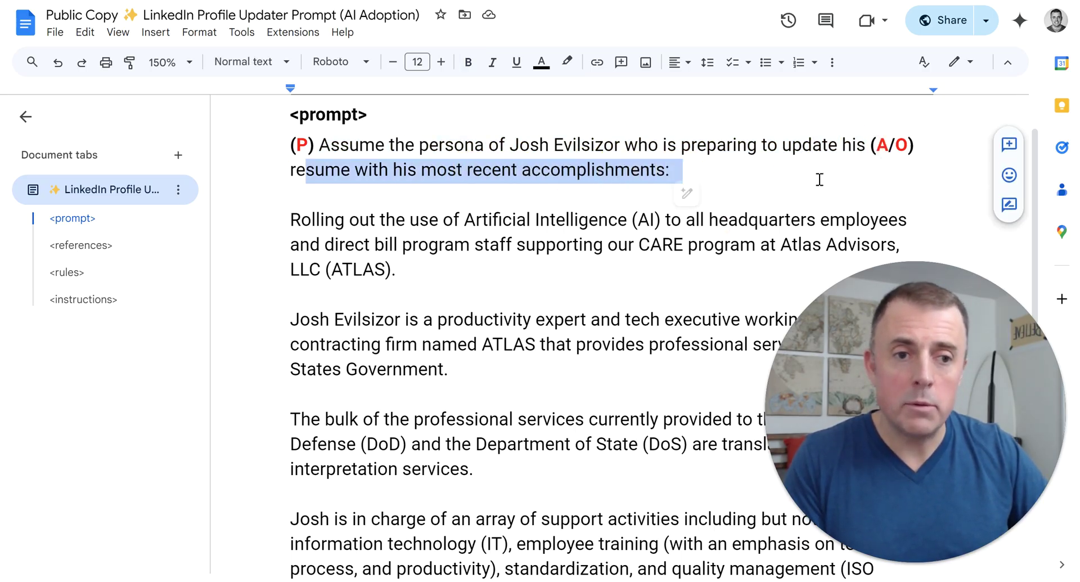
pyautogui.click(890, 152)
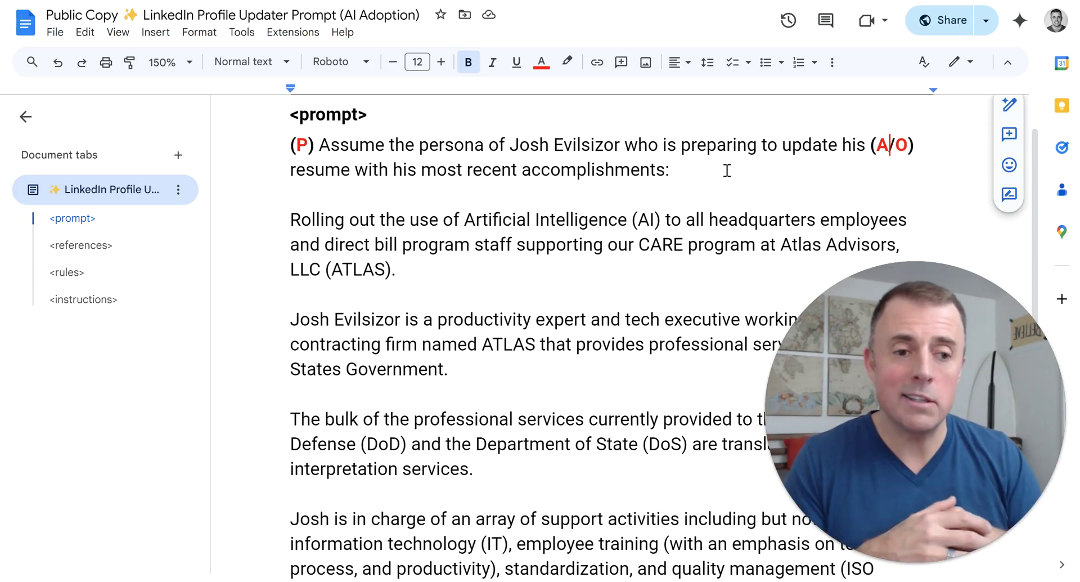
# - Highlight the paragraph about rolling out Artificial Intelligence, followed by the background paragraphs on the persona, ATLAS and its services
pyautogui.moveTo(399, 270); pyautogui.dragTo(258, 222)
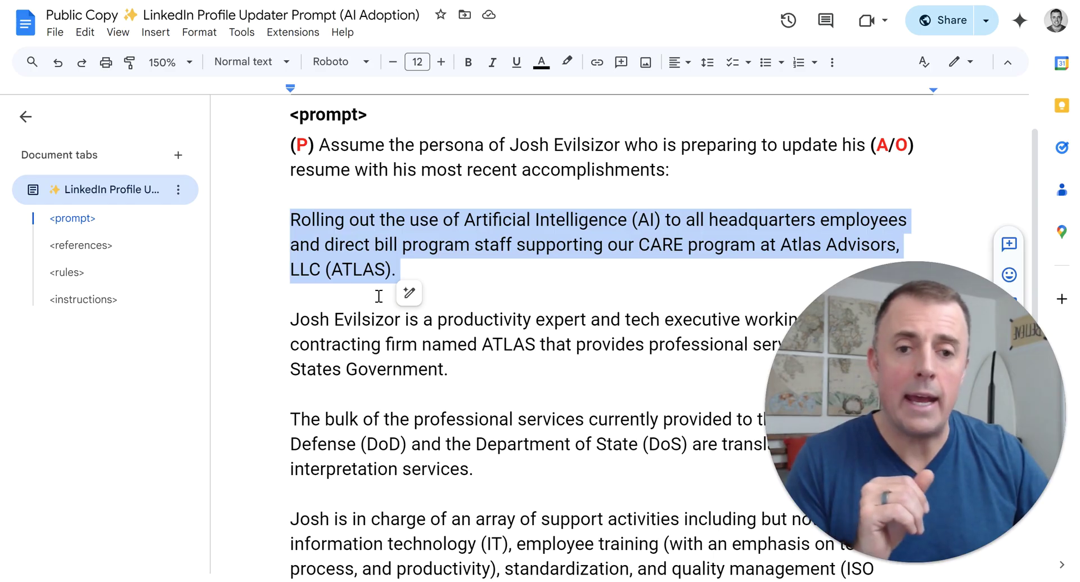
pyautogui.scroll(-3, 415, 290)
pyautogui.scroll(1, 333, 213)
pyautogui.moveTo(290, 169); pyautogui.dragTo(512, 443)
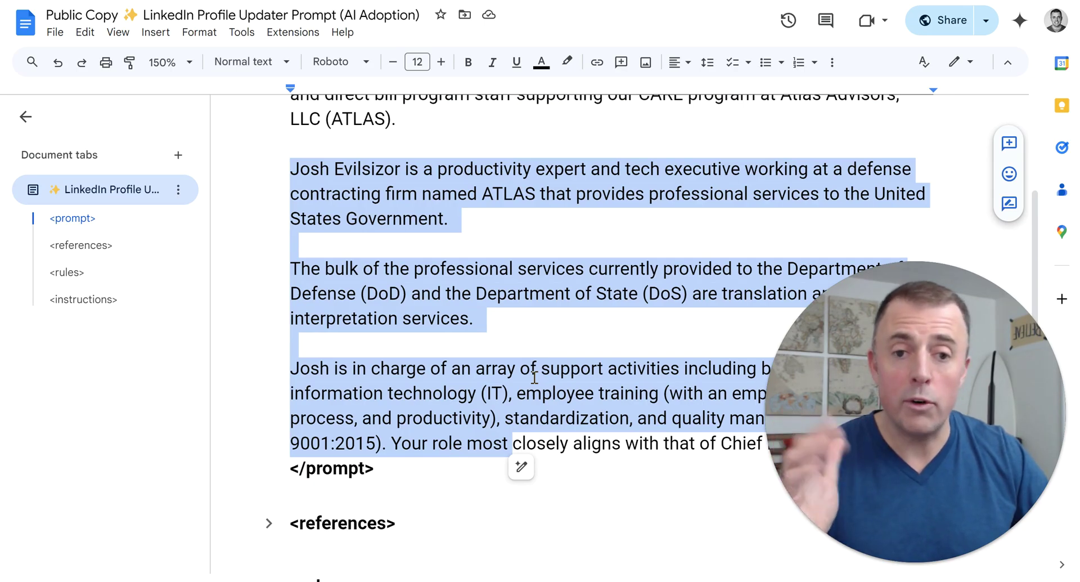
# - Collapse the <prompt> section of the AI Adoption document
pyautogui.scroll(3, 535, 377)
pyautogui.scroll(1, 290, 174)
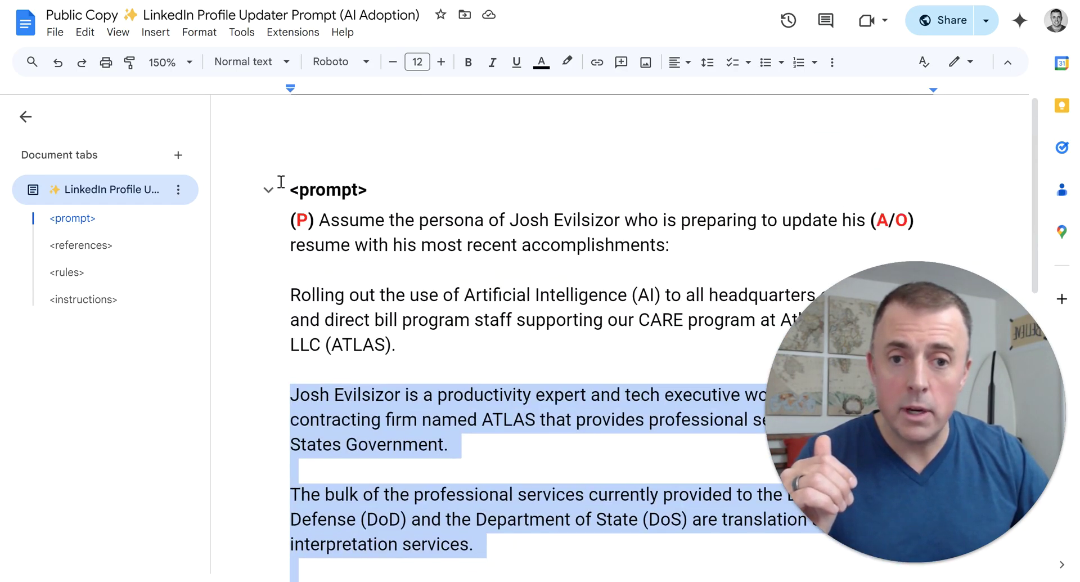
pyautogui.click(269, 191)
pyautogui.scroll(-1, 504, 239)
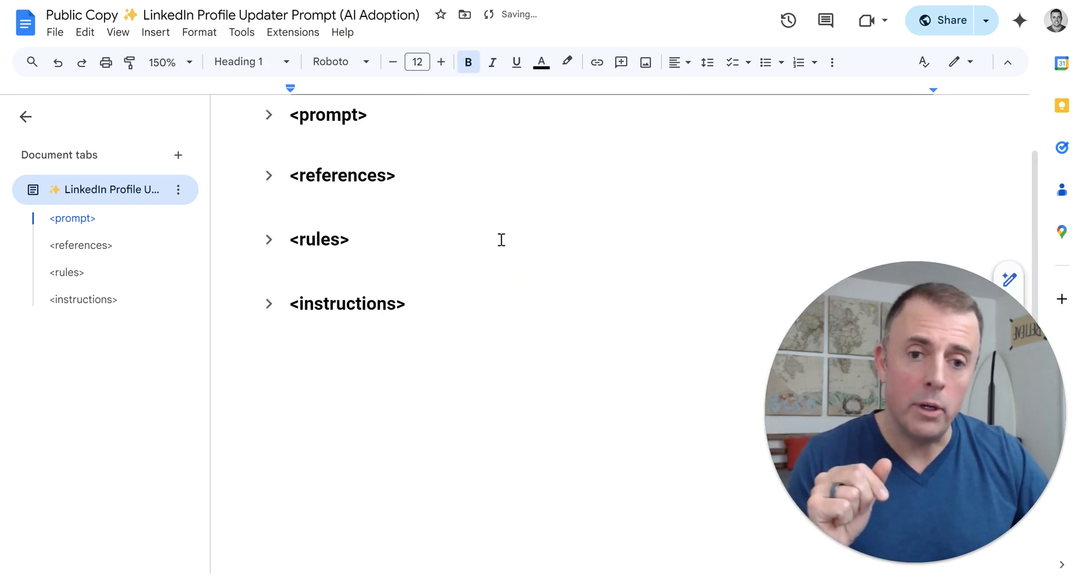
# - Expand the <references> section and highlight the three bullets under "Atlas Advisors Background"
pyautogui.click(268, 175)
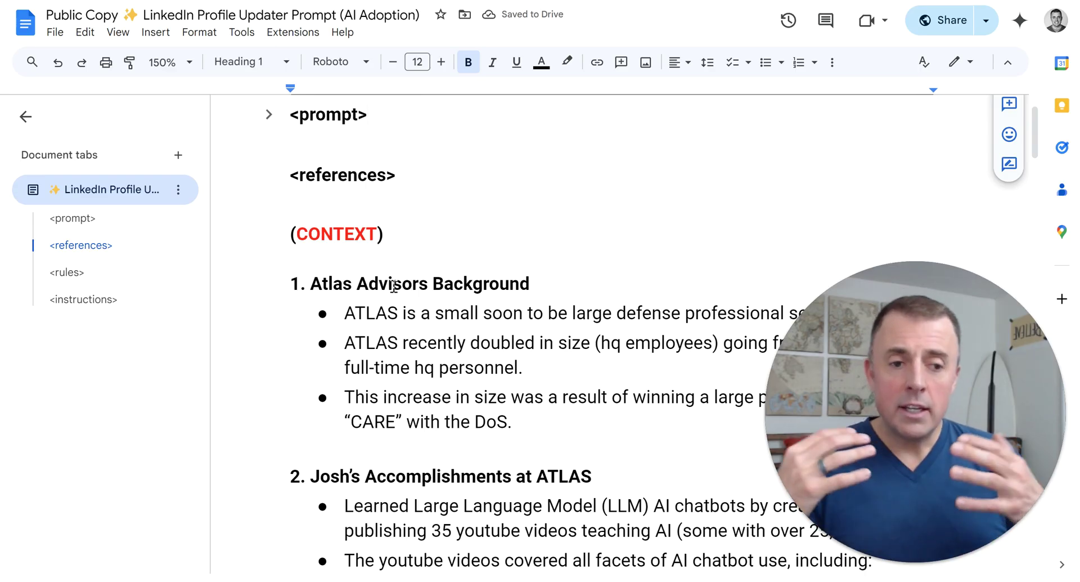
pyautogui.scroll(-2, 394, 285)
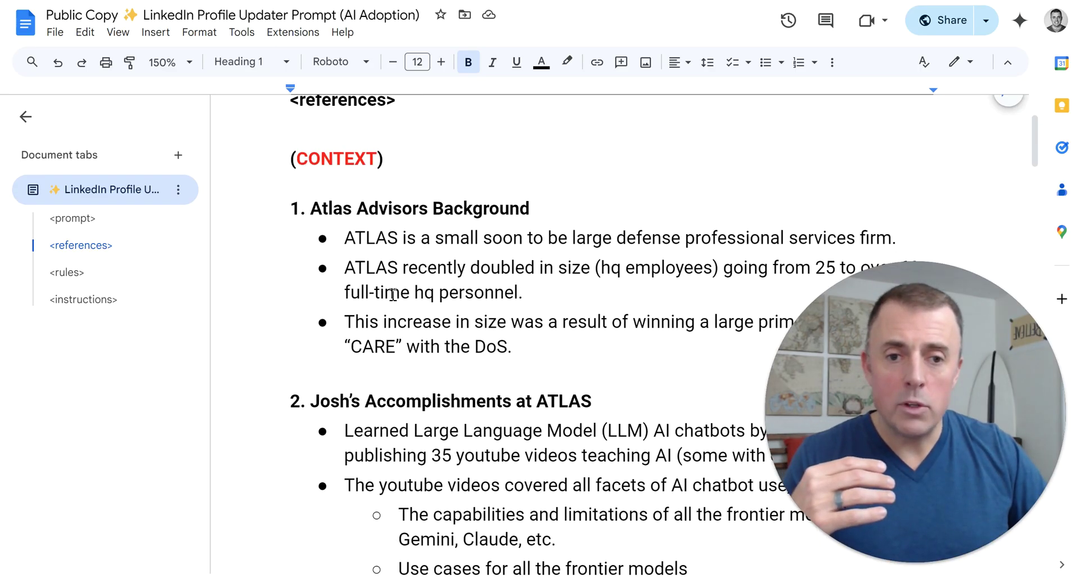
pyautogui.moveTo(517, 346); pyautogui.dragTo(417, 287)
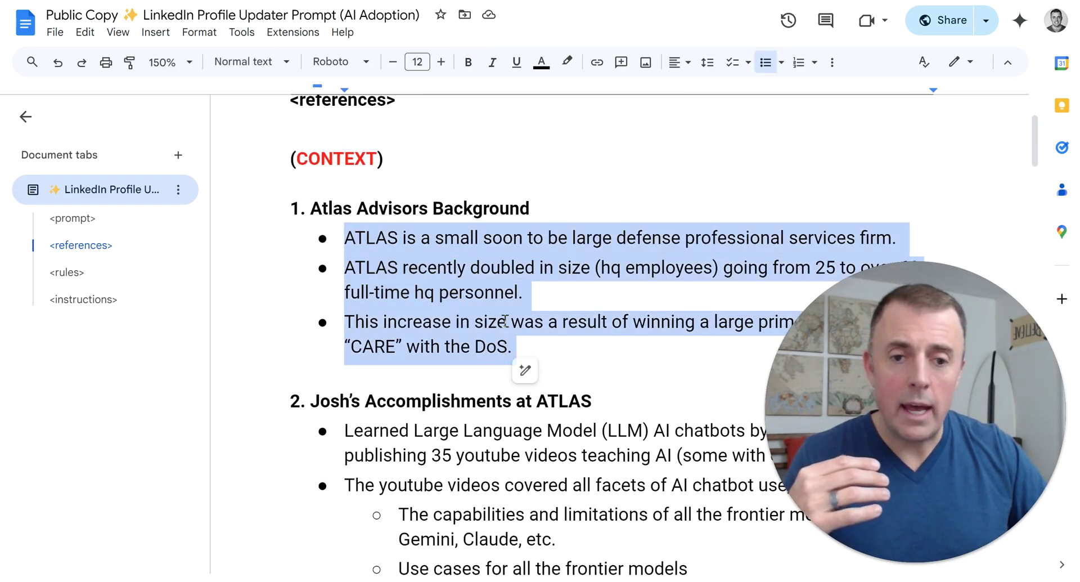
# - Look through the accomplishments at ATLAS, covering the YouTube videos, the 2-hour AI workshop and the class survey results
pyautogui.scroll(-2, 506, 343)
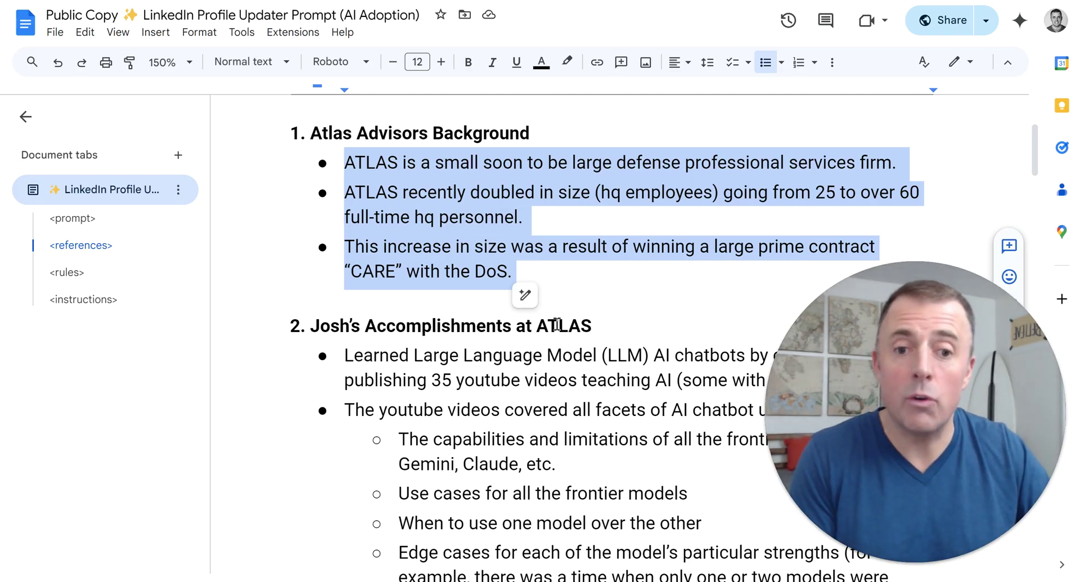
pyautogui.scroll(-3, 525, 321)
pyautogui.scroll(-2, 557, 325)
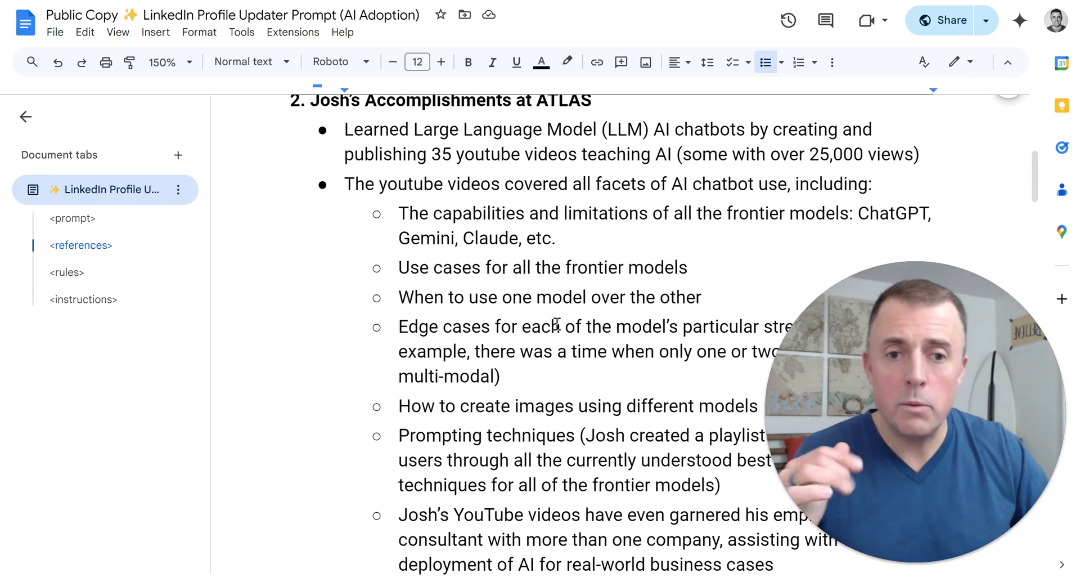
pyautogui.scroll(2, 557, 325)
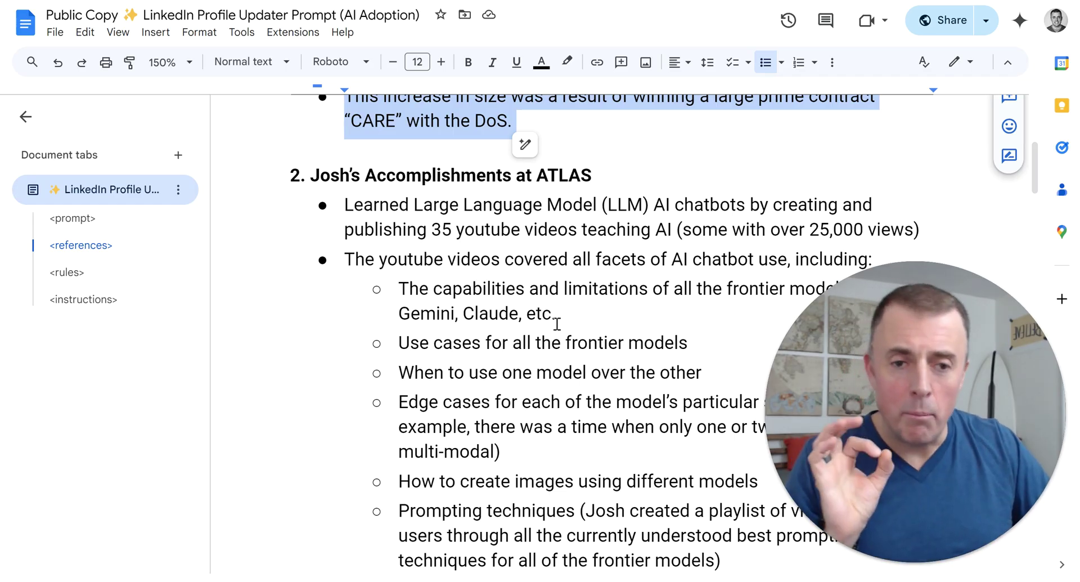
pyautogui.scroll(-1, 557, 324)
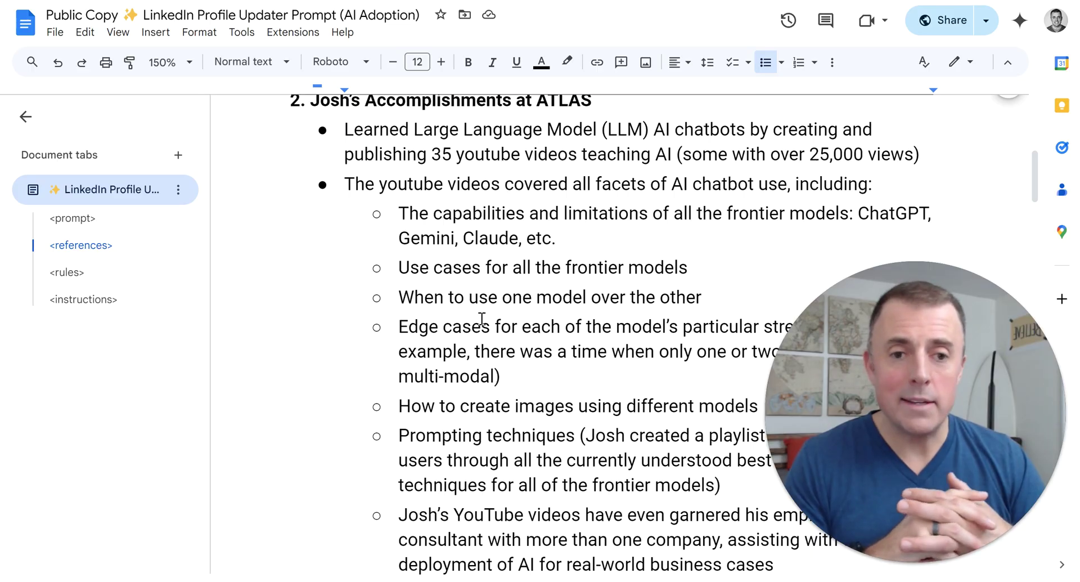
pyautogui.scroll(-8, 466, 336)
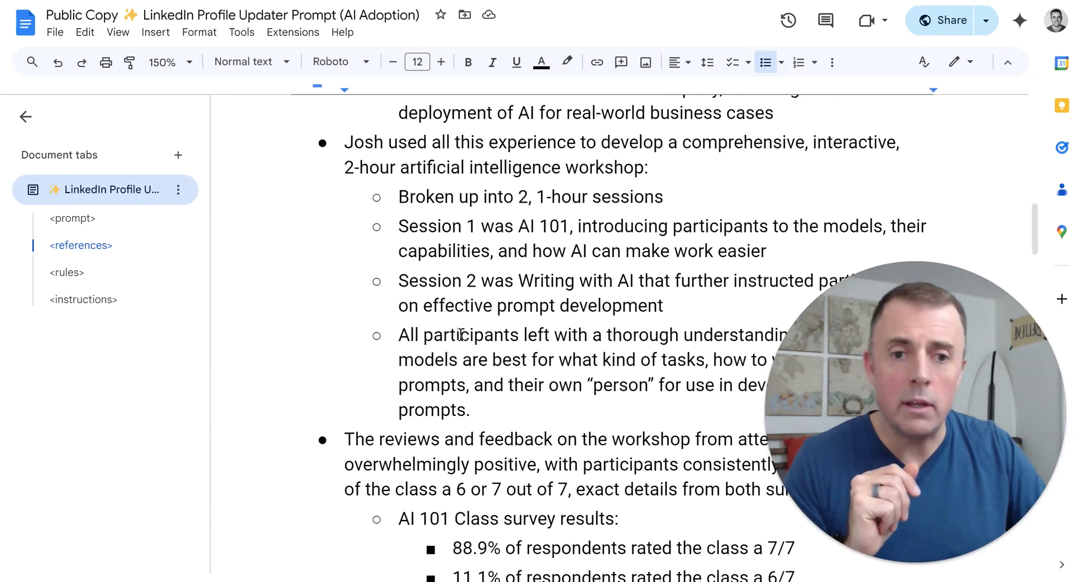
pyautogui.scroll(-1, 460, 334)
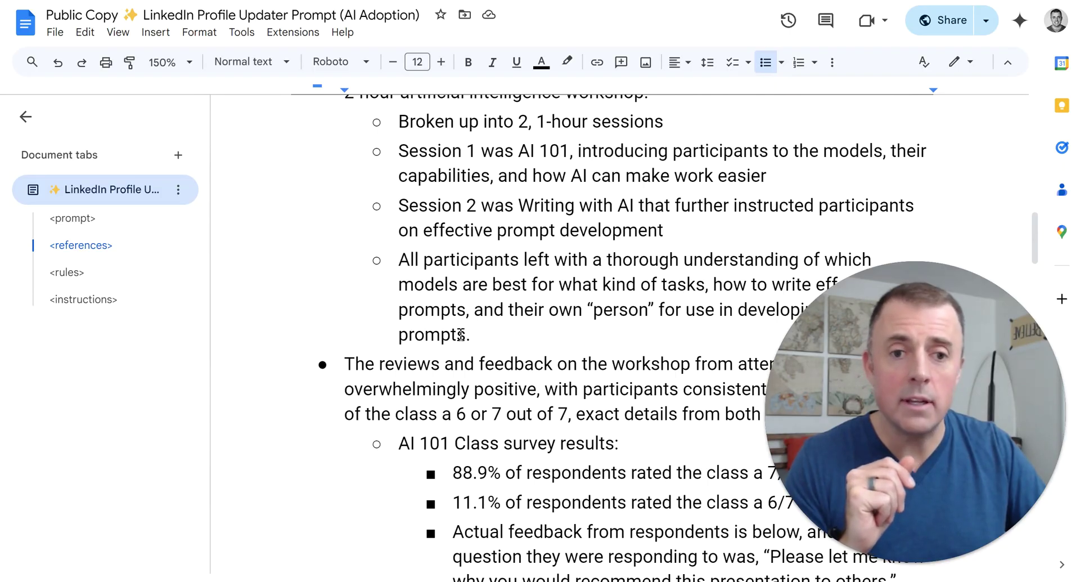
pyautogui.scroll(10, 507, 329)
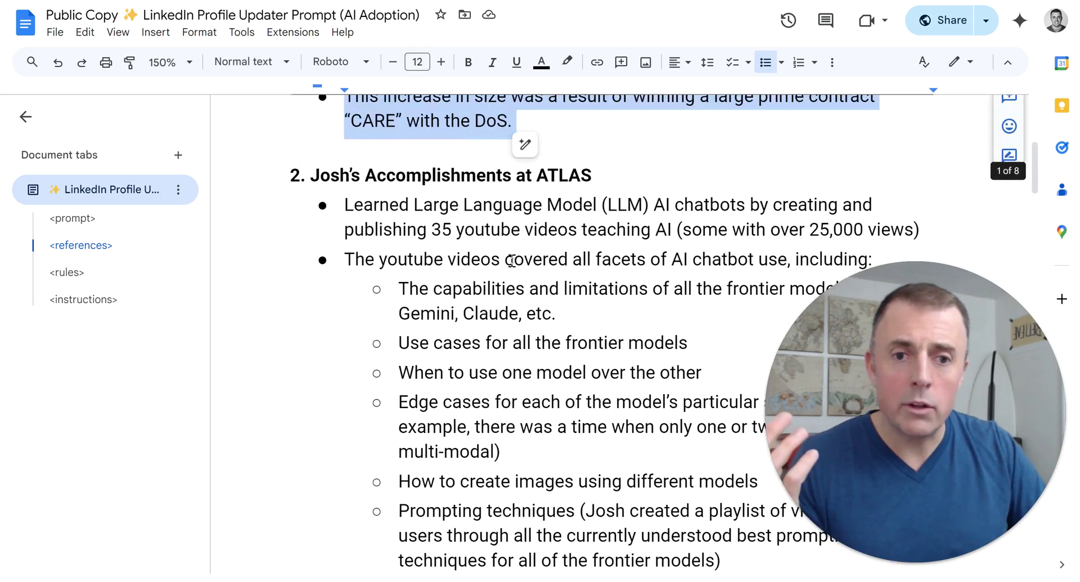
# - Highlight the accomplishment bullet about learning LLM chatbots through 35 YouTube videos, followed by the bullet introducing the facets those videos covered
pyautogui.tripleClick(353, 206)
pyautogui.scroll(-1, 441, 338)
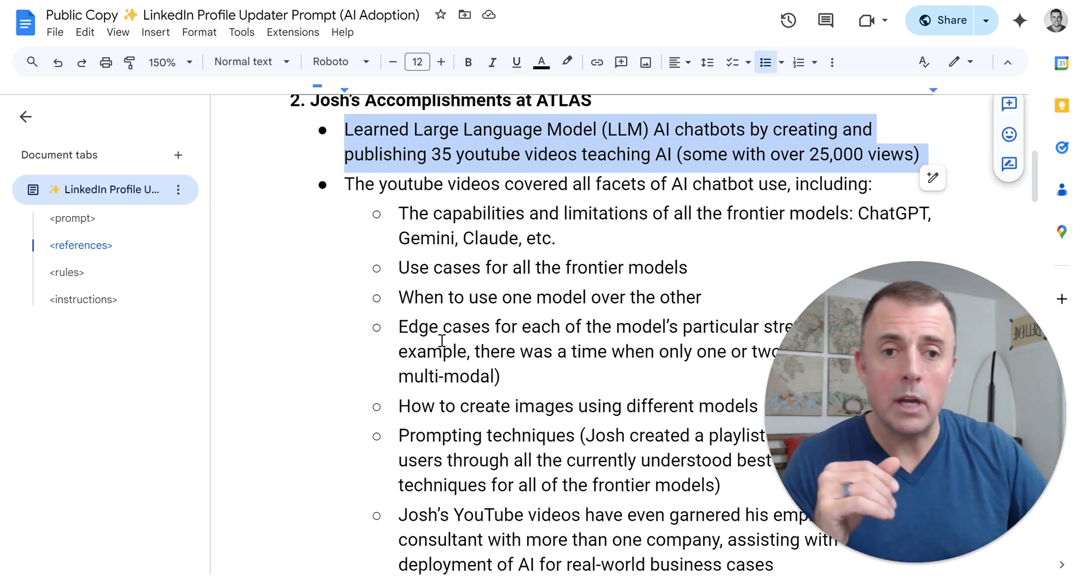
pyautogui.doubleClick(360, 186)
pyautogui.tripleClick(464, 184)
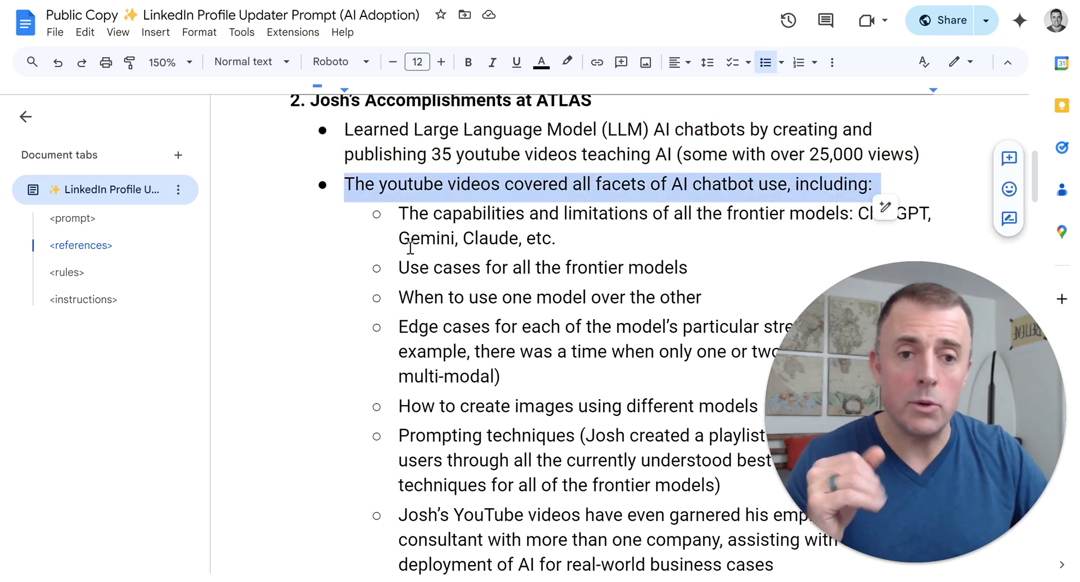
# - Highlight the bullet on developing the 2-hour artificial intelligence workshop, followed by the bullet on the workshop's reviews and feedback
pyautogui.scroll(-7, 409, 248)
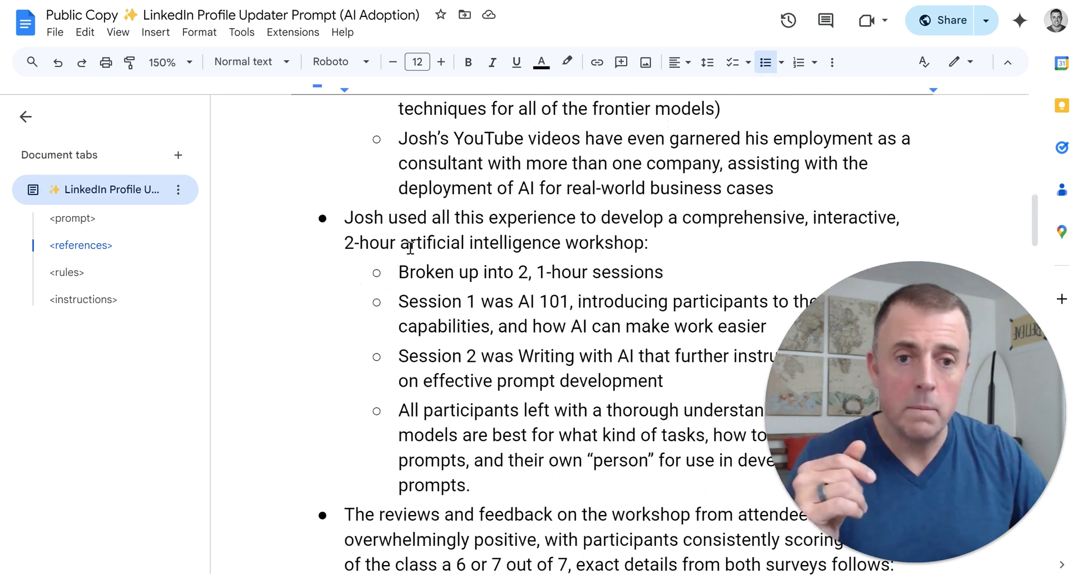
pyautogui.scroll(-1, 411, 247)
pyautogui.moveTo(673, 173)
pyautogui.mouseDown()
pyautogui.moveTo(381, 141)
pyautogui.moveTo(343, 148)
pyautogui.mouseUp()
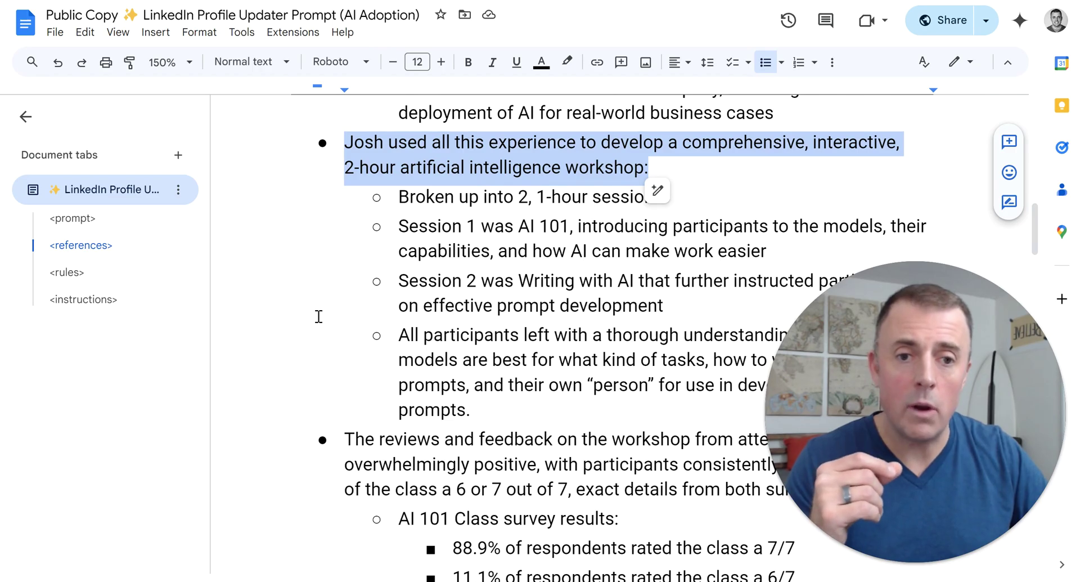
pyautogui.scroll(-4, 319, 315)
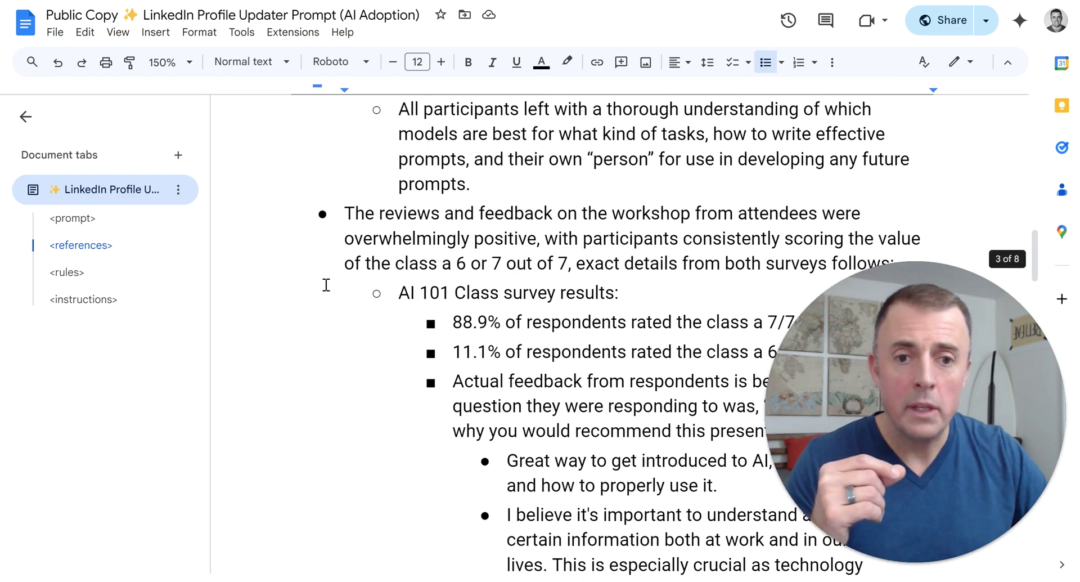
pyautogui.moveTo(341, 213); pyautogui.dragTo(827, 263)
pyautogui.scroll(-1, 512, 254)
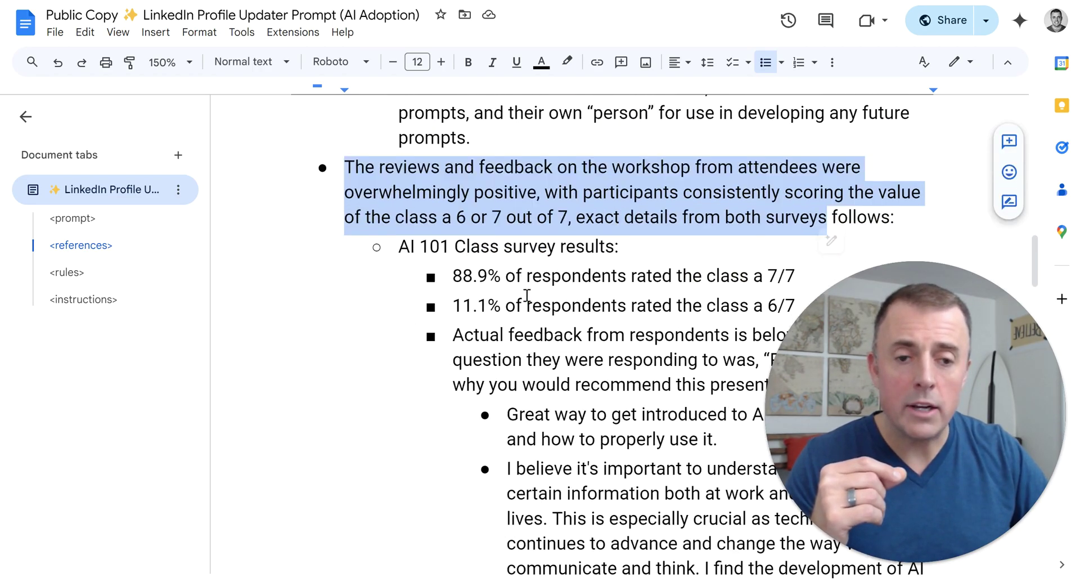
# - Highlight the "AI 101 Class survey results:" heading, followed by its ratings and all the respondent feedback beneath it
pyautogui.tripleClick(506, 221)
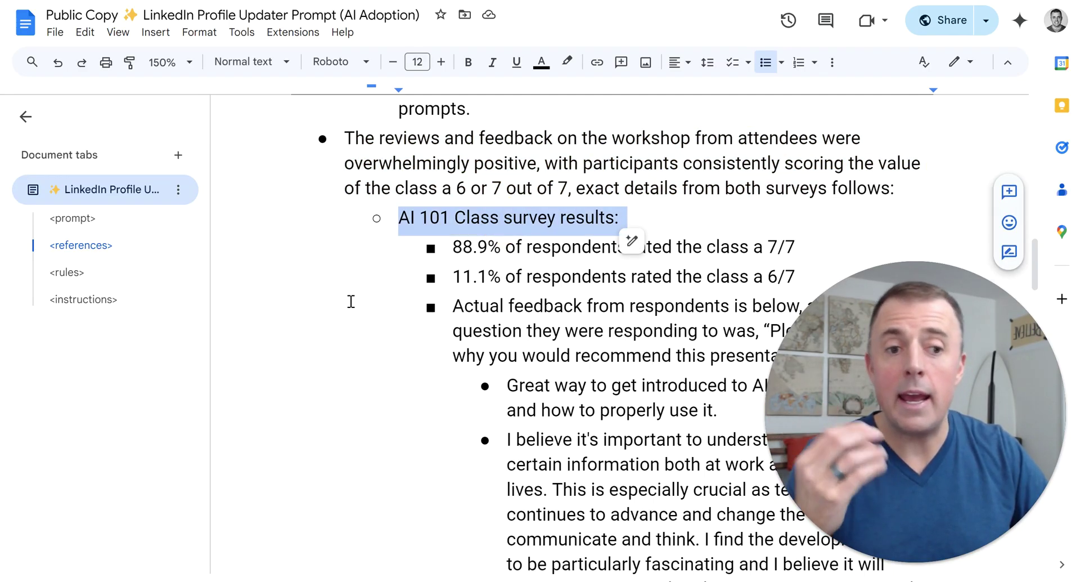
pyautogui.scroll(-1, 350, 302)
pyautogui.click(447, 170)
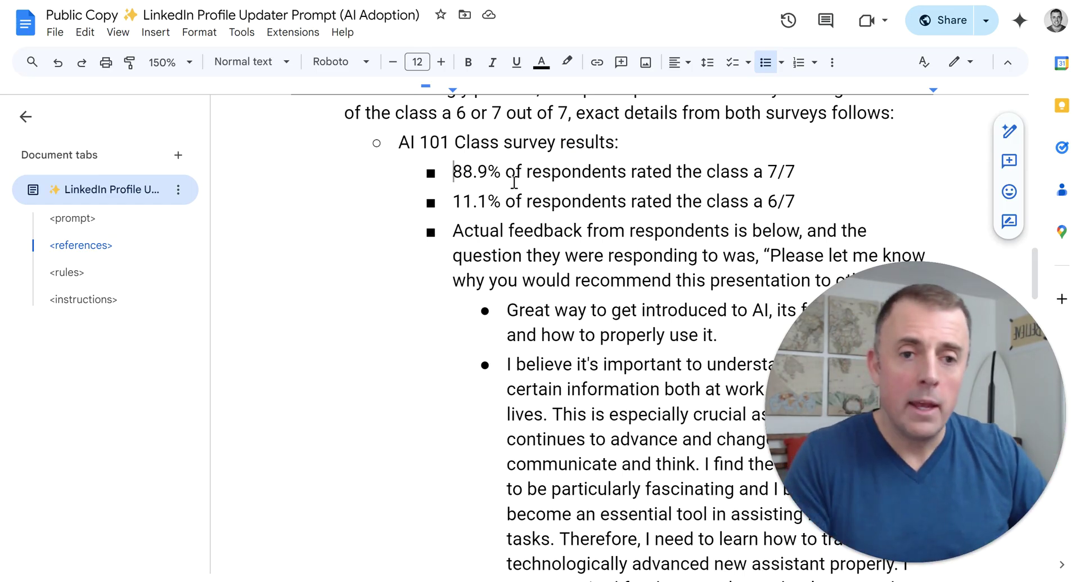
pyautogui.scroll(-1, 520, 181)
pyautogui.scroll(1, 484, 177)
pyautogui.moveTo(454, 173); pyautogui.dragTo(623, 516)
pyautogui.scroll(-3, 559, 234)
pyautogui.scroll(-5, 572, 248)
pyautogui.scroll(10, 444, 431)
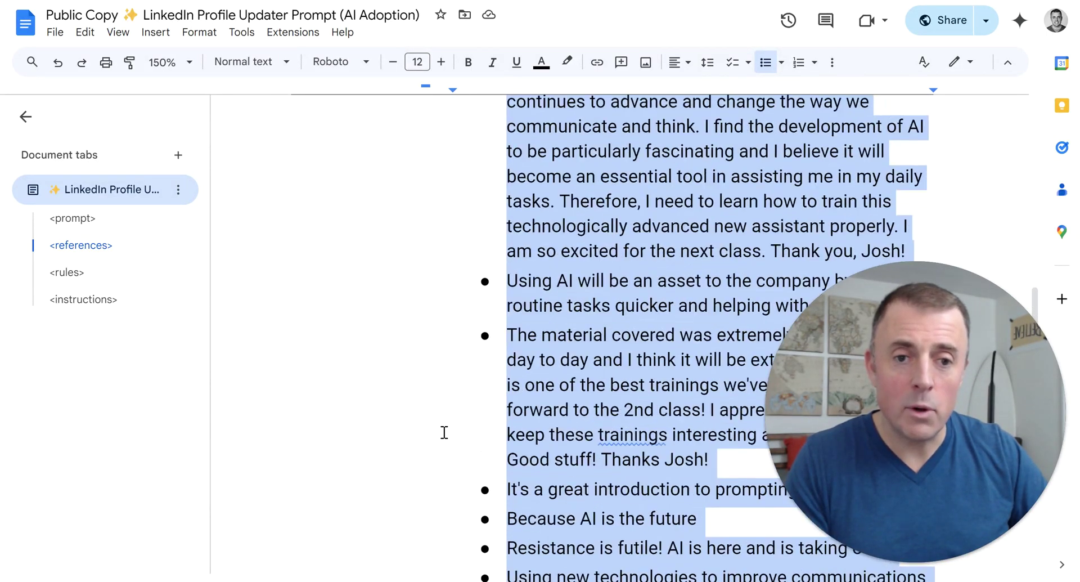
pyautogui.scroll(1, 444, 432)
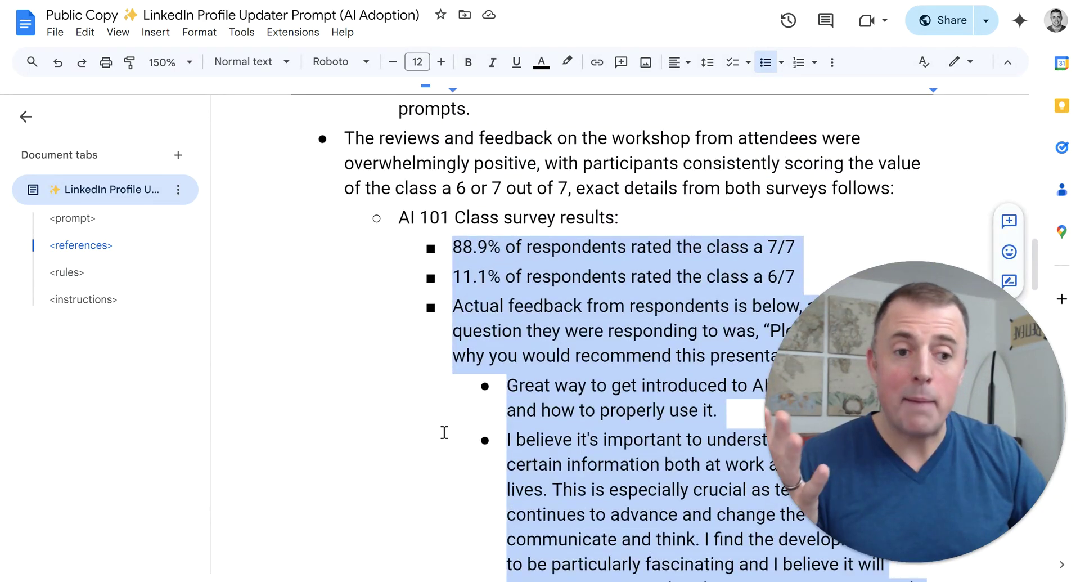
pyautogui.scroll(-15, 443, 432)
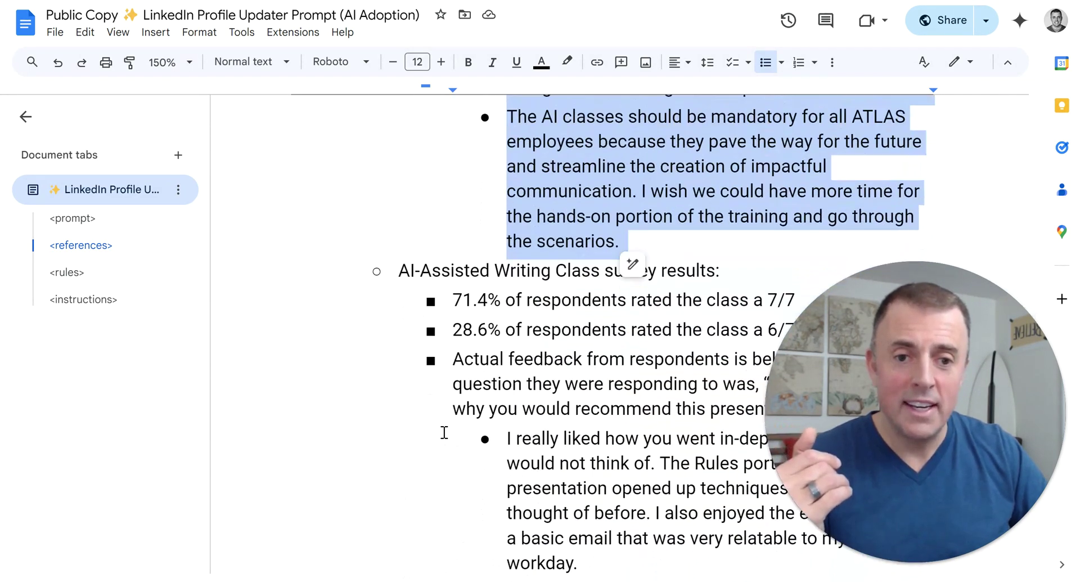
# - Highlight the "AI-Assisted Writing Class survey results:" heading and look through its ratings and respondent feedback
pyautogui.tripleClick(462, 277)
pyautogui.scroll(-2, 387, 333)
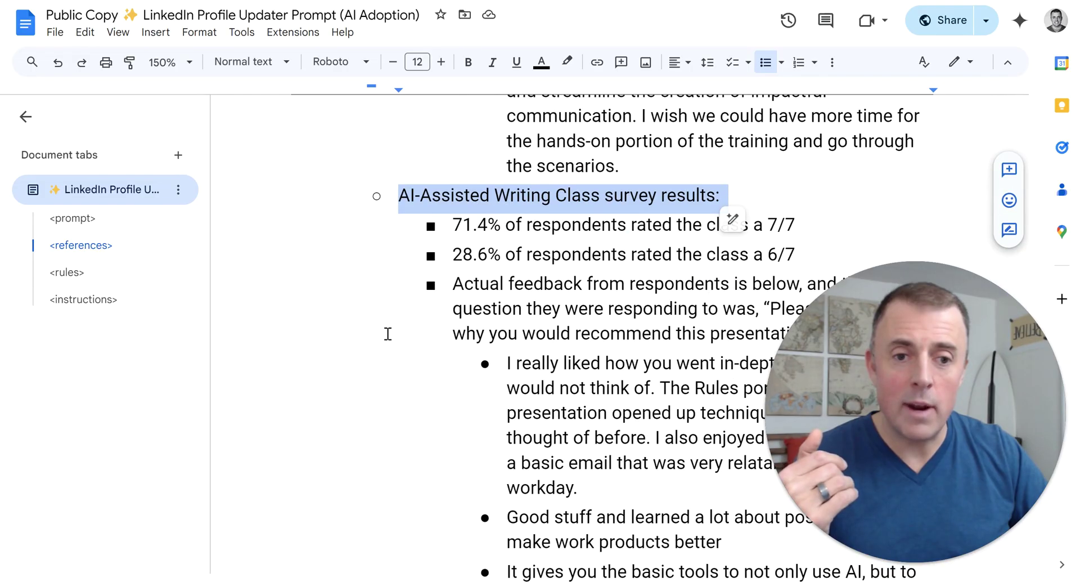
pyautogui.scroll(-2, 387, 334)
pyautogui.moveTo(444, 150)
pyautogui.mouseDown()
pyautogui.moveTo(548, 241)
pyautogui.moveTo(559, 283)
pyautogui.moveTo(658, 453)
pyautogui.mouseUp()
pyautogui.click(577, 239)
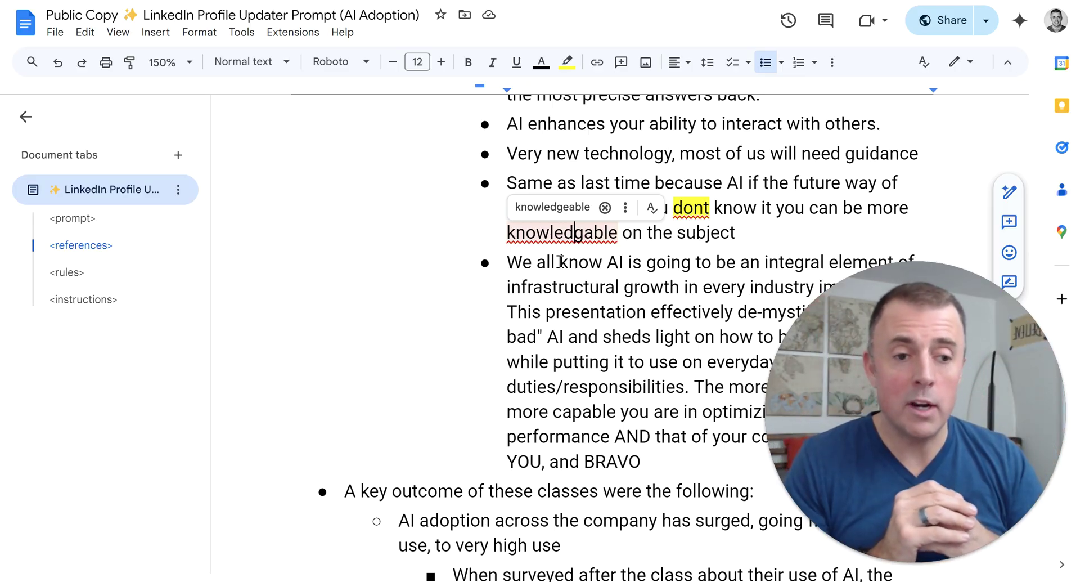
# - Highlight the bullet introducing the key outcomes of the classes, followed by the sub-bullet on surging AI adoption across the company
pyautogui.scroll(-5, 560, 262)
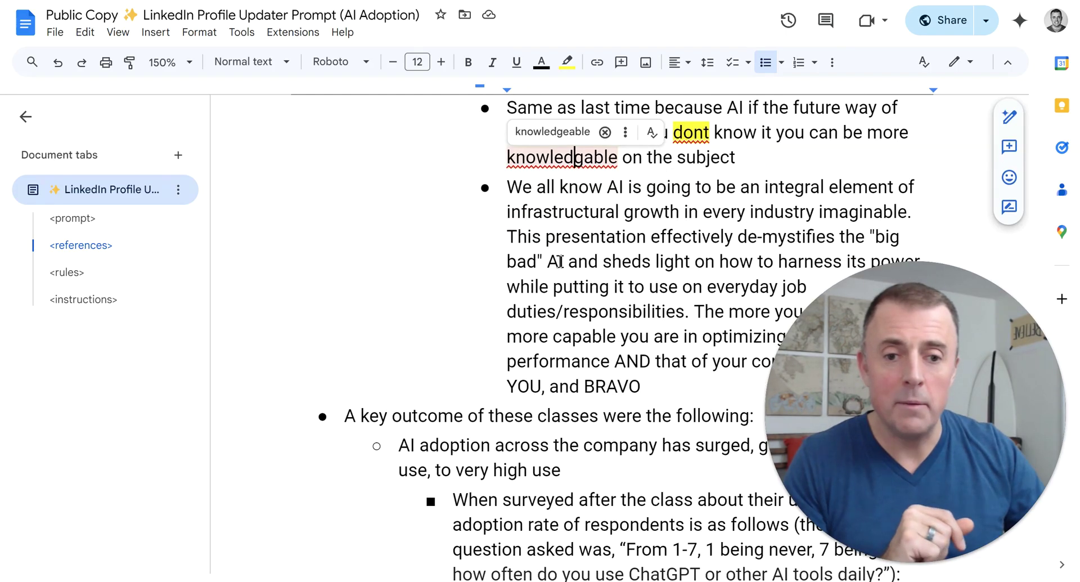
pyautogui.tripleClick(520, 188)
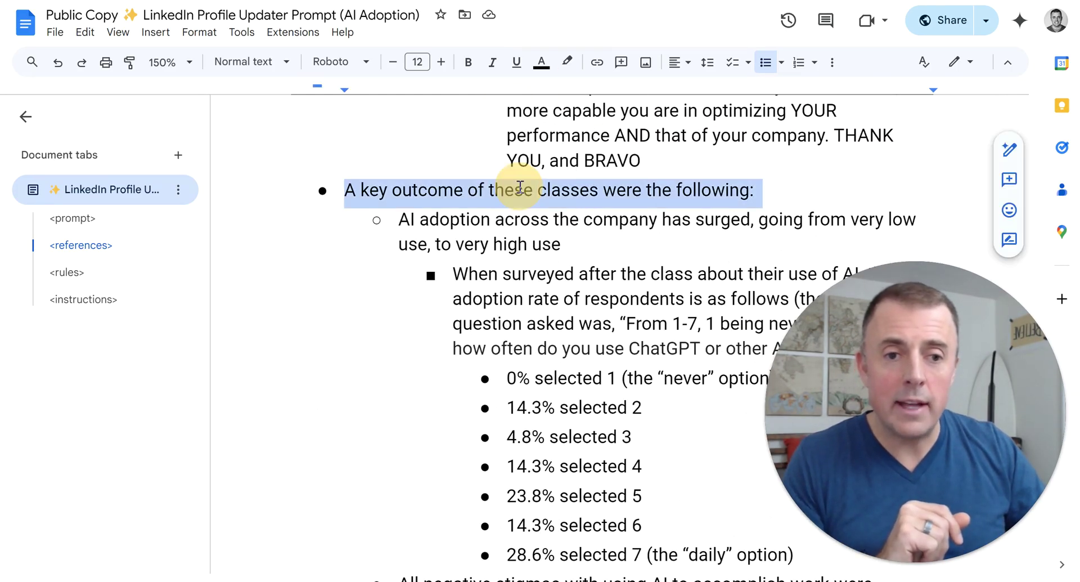
pyautogui.scroll(-1, 399, 256)
pyautogui.moveTo(580, 171); pyautogui.dragTo(409, 145)
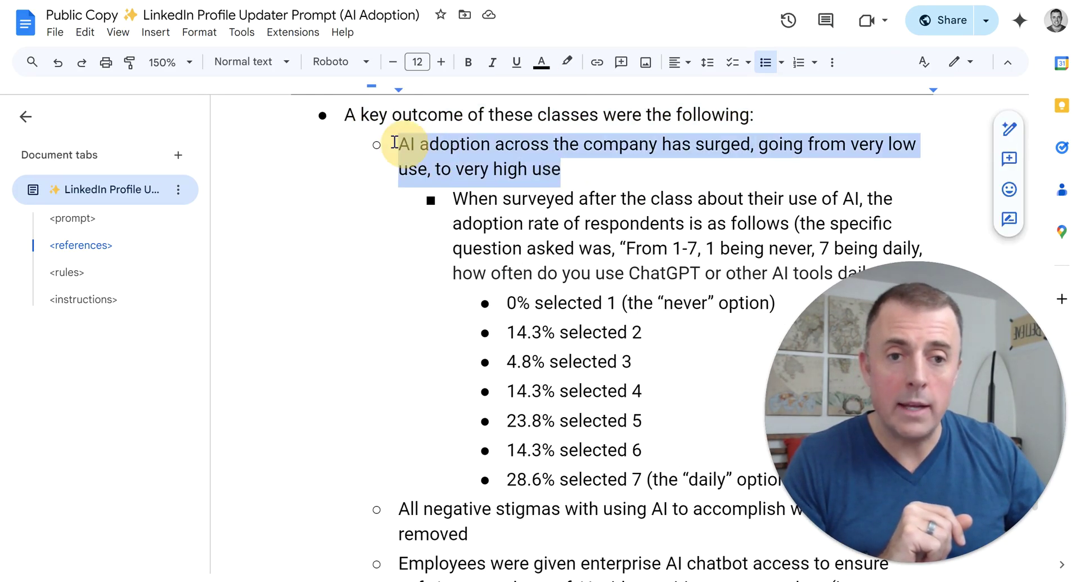
# - Highlight the outcome about removing negative stigmas with AI, followed by the one about giving employees enterprise AI chatbot access
pyautogui.scroll(-3, 358, 248)
pyautogui.scroll(-2, 358, 248)
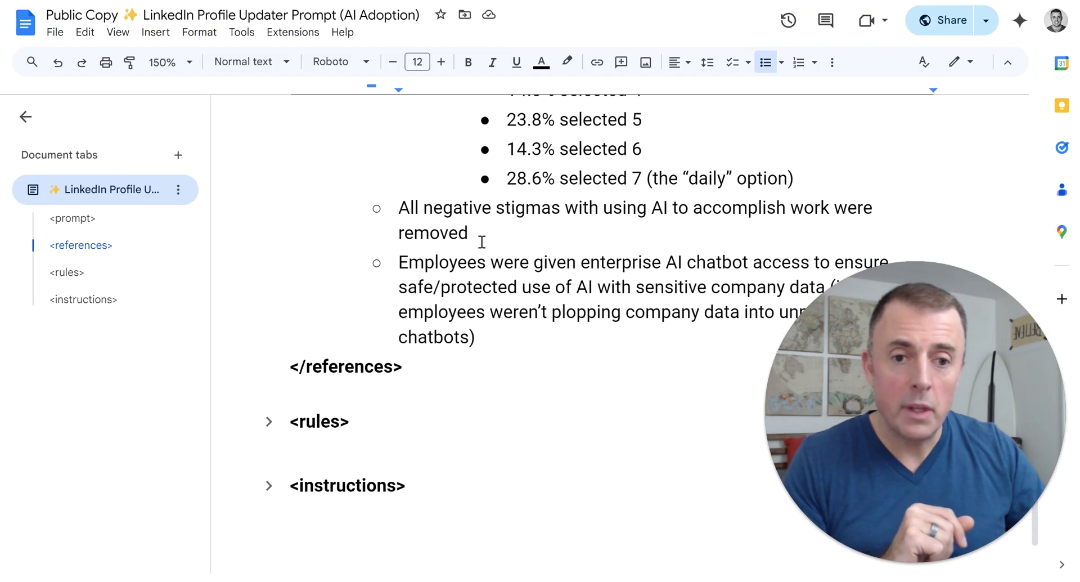
pyautogui.moveTo(480, 244); pyautogui.dragTo(405, 208)
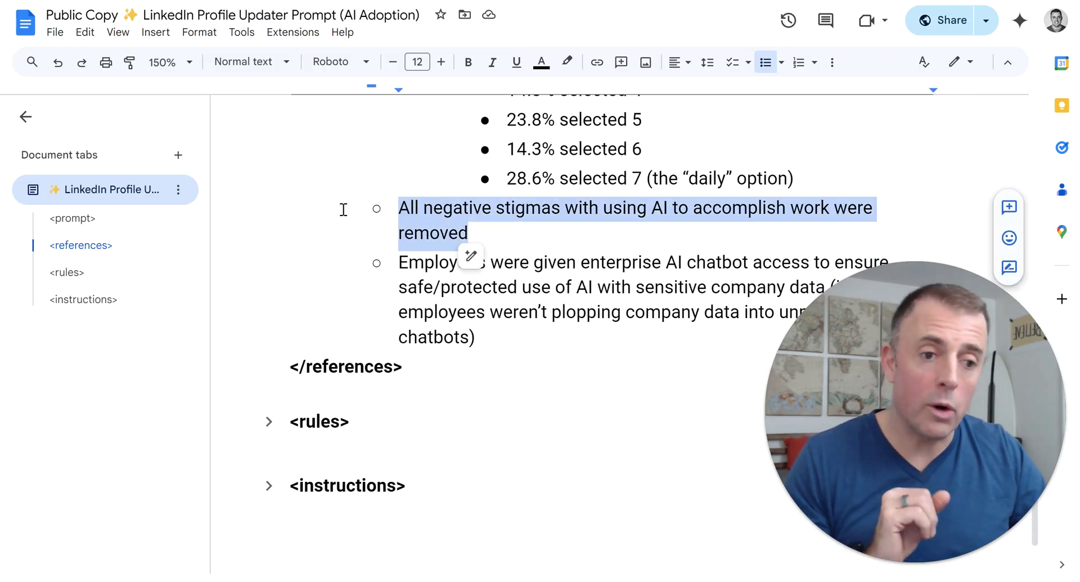
pyautogui.moveTo(493, 342); pyautogui.dragTo(390, 265)
pyautogui.scroll(-1, 320, 267)
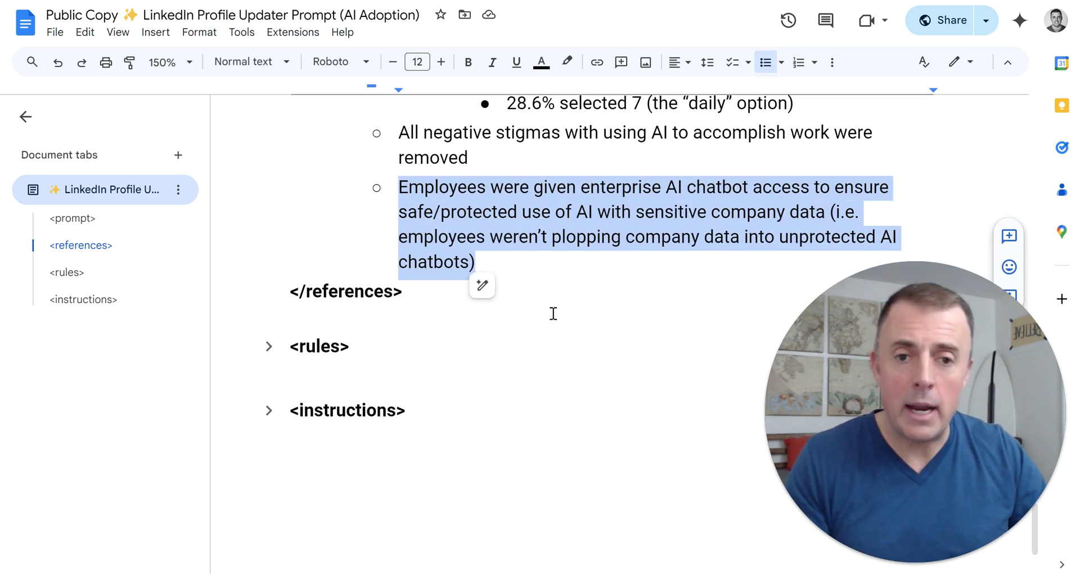
# - Return to the start of the document and collapse the <references> section
pyautogui.scroll(10, 553, 314)
pyautogui.scroll(20, 554, 313)
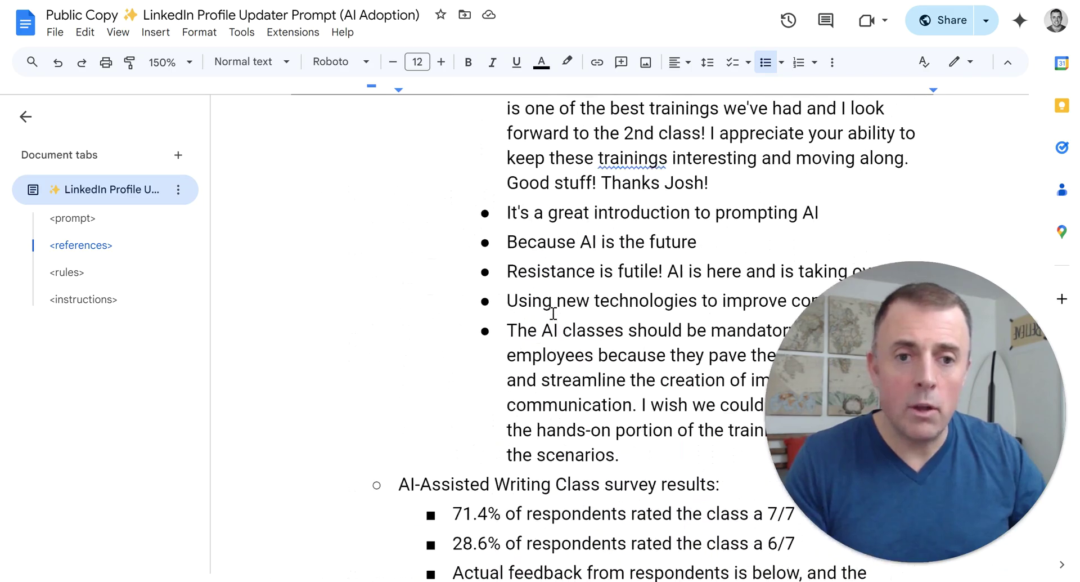
pyautogui.scroll(20, 554, 313)
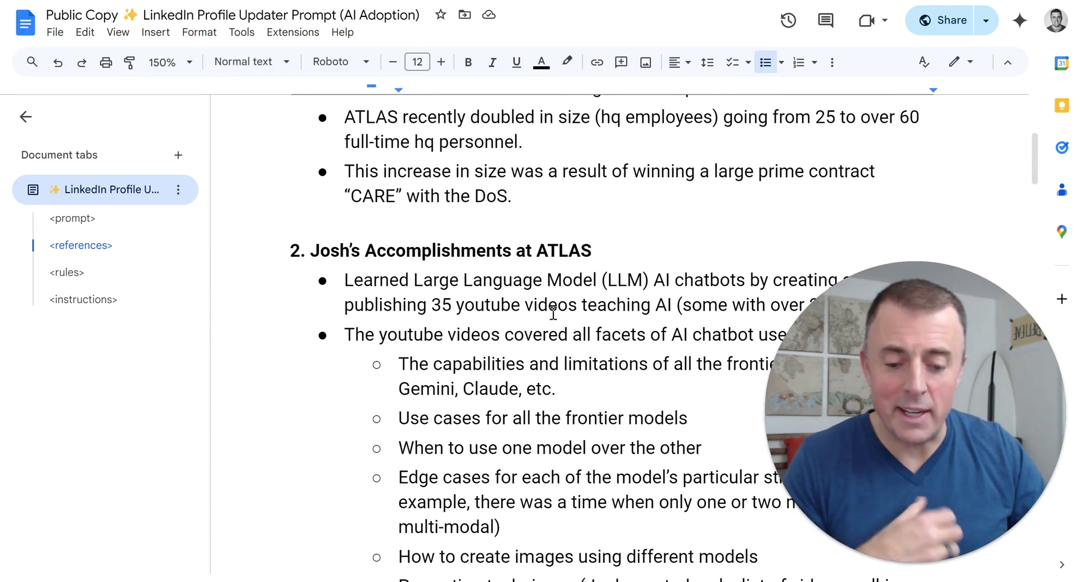
pyautogui.scroll(5, 553, 313)
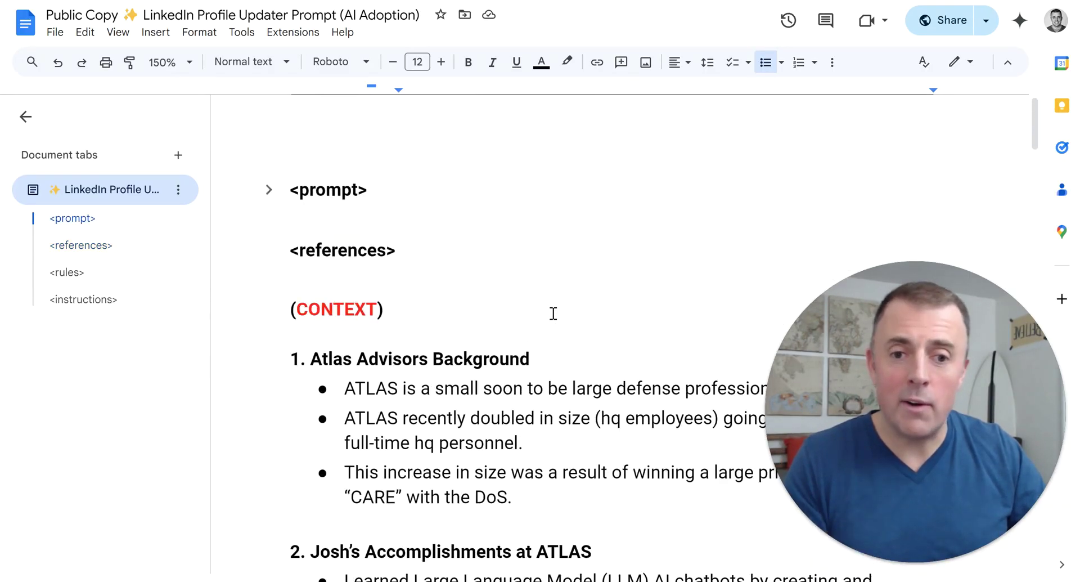
pyautogui.click(268, 251)
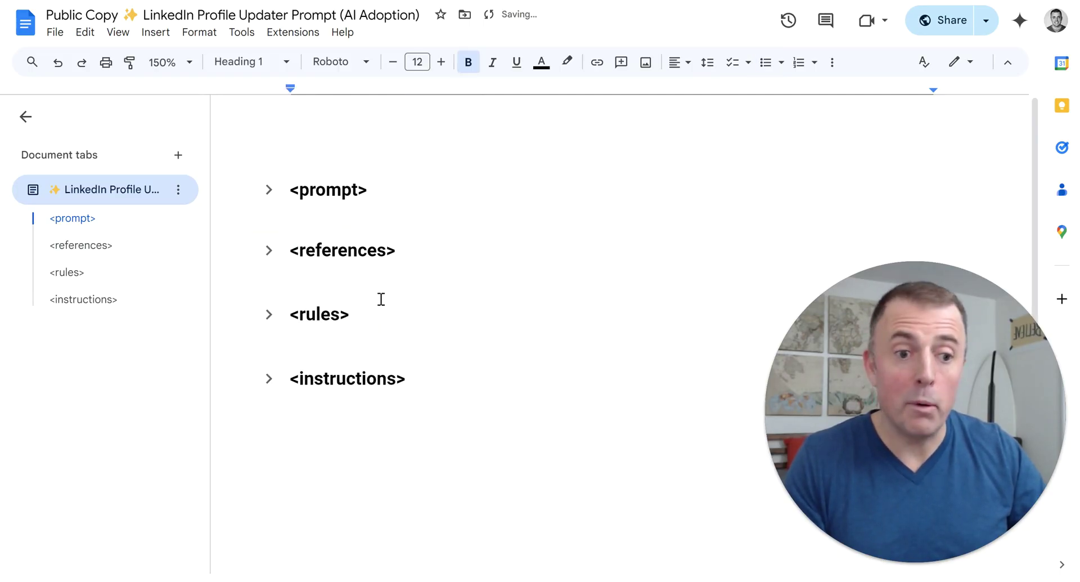
# - Expand the <rules> section and highlight its two bullets on the 190-character limit and making each bullet point impressive
pyautogui.click(269, 315)
pyautogui.scroll(-4, 450, 315)
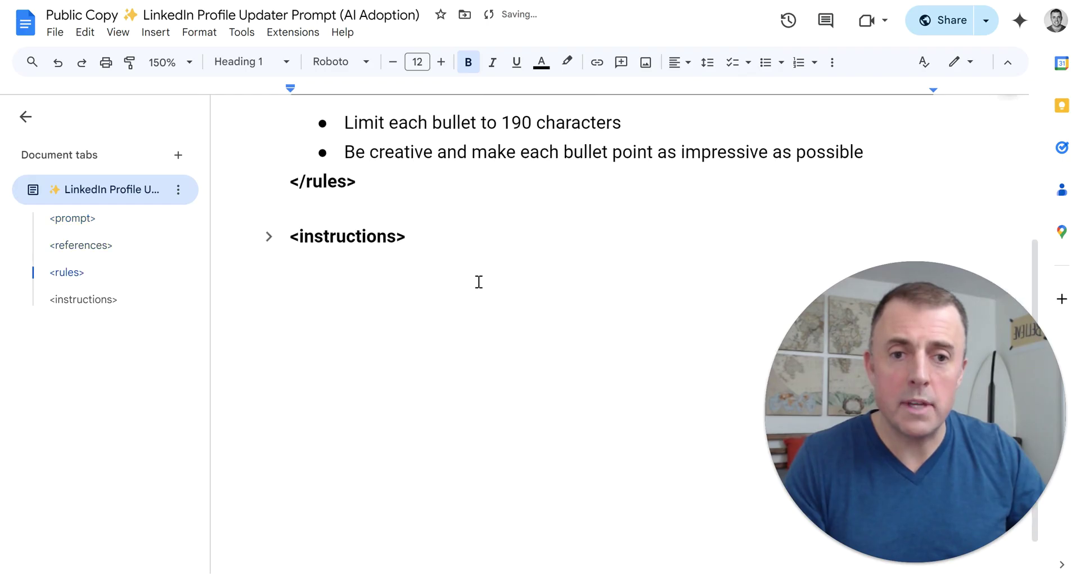
pyautogui.tripleClick(418, 116)
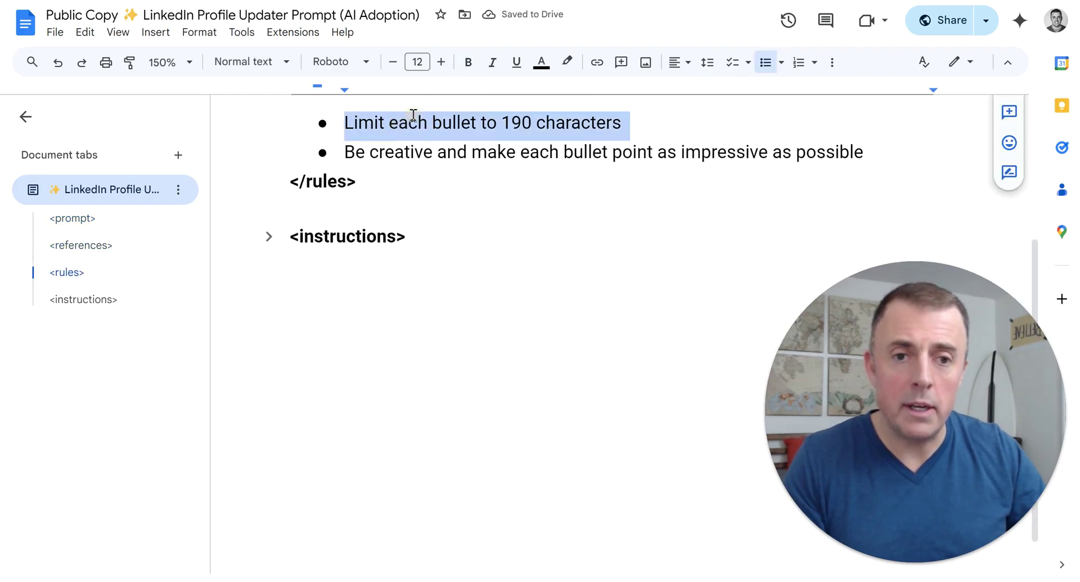
pyautogui.click(344, 149)
pyautogui.moveTo(343, 150); pyautogui.dragTo(873, 161)
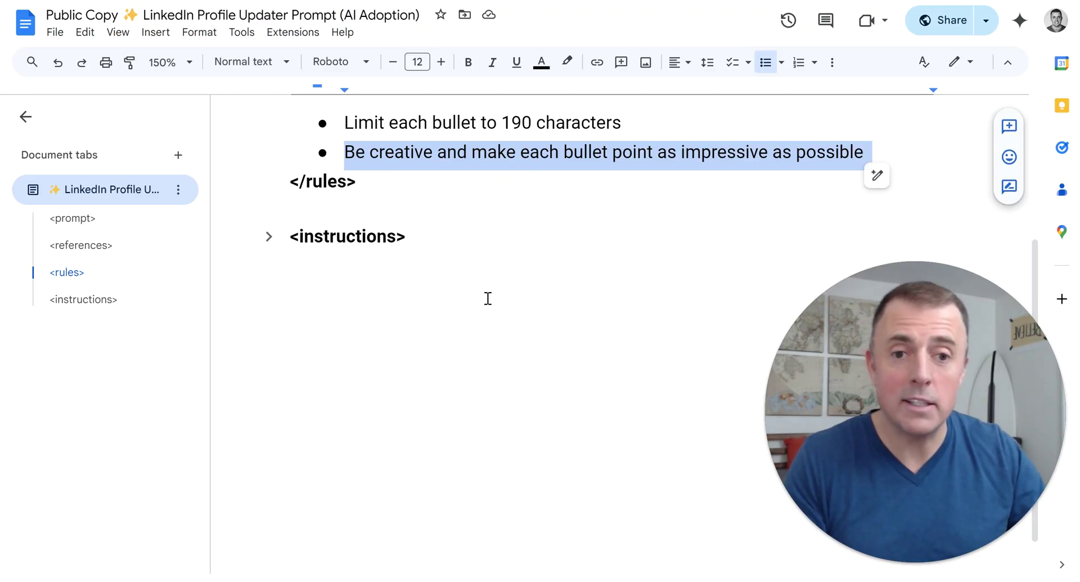
# - Collapse the <rules> section and expand the <instructions> section
pyautogui.scroll(3, 487, 298)
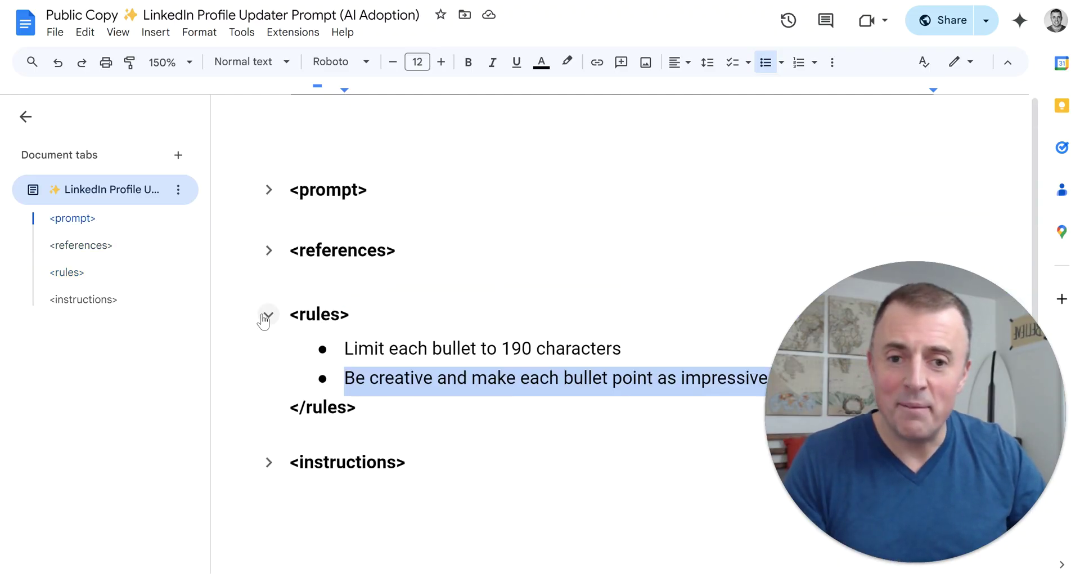
pyautogui.click(265, 314)
pyautogui.click(267, 377)
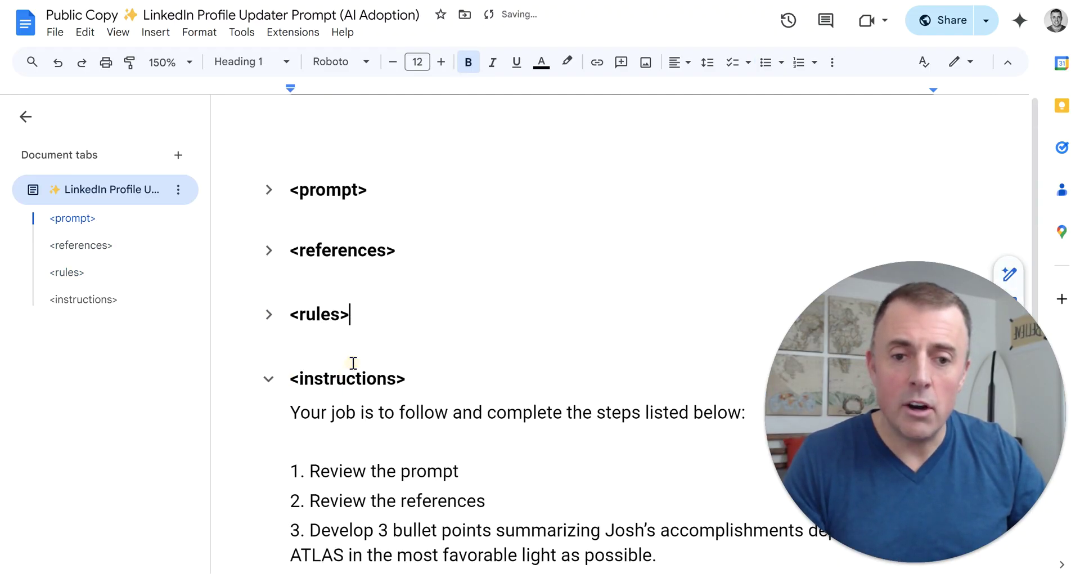
# - Highlight the opening sentence of the instructions, followed by each of the three numbered steps
pyautogui.scroll(-4, 354, 363)
pyautogui.scroll(-1, 354, 363)
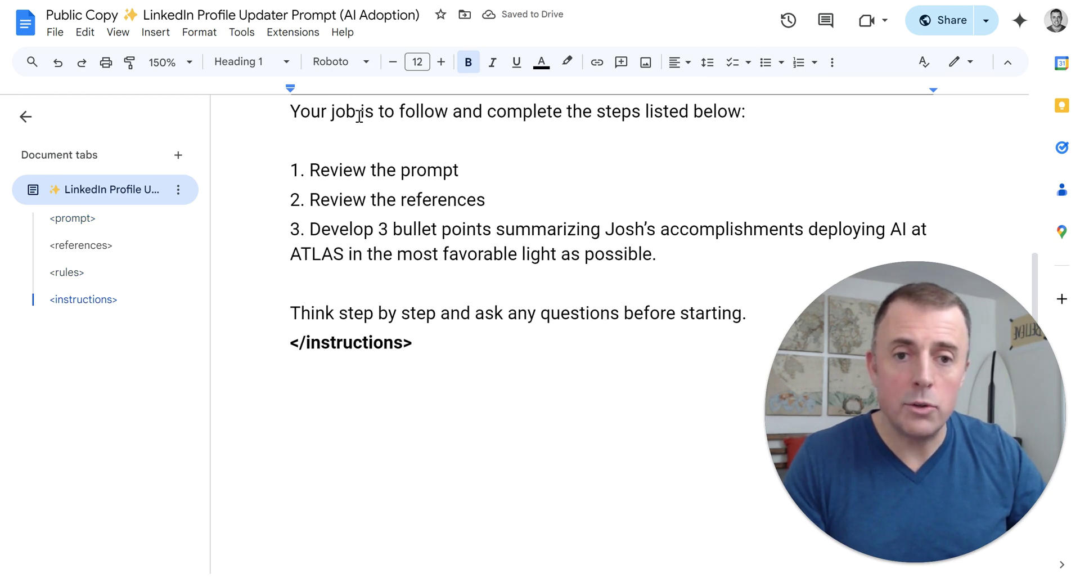
pyautogui.moveTo(297, 113); pyautogui.dragTo(757, 113)
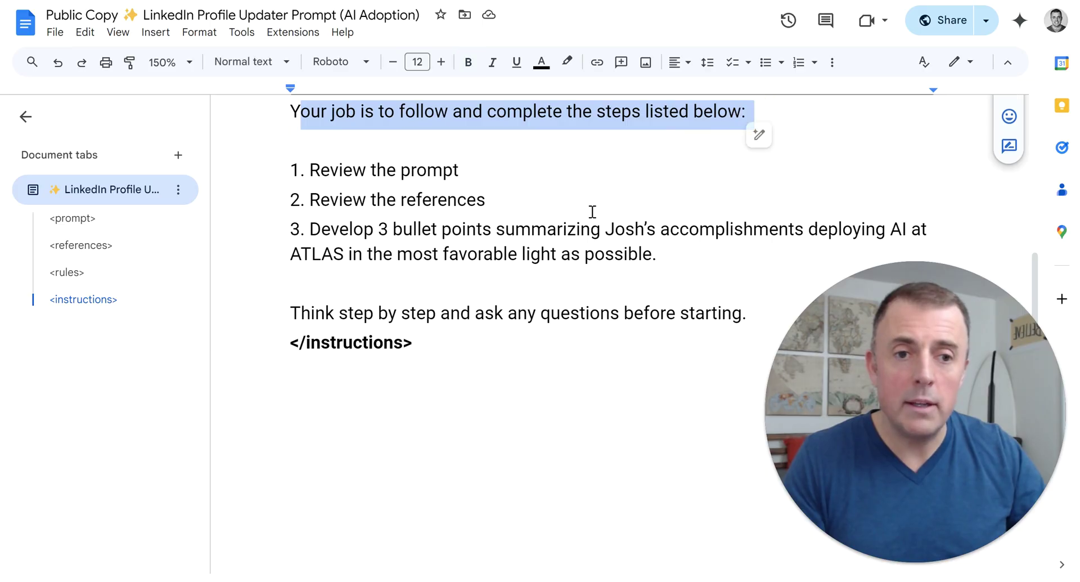
pyautogui.moveTo(276, 171); pyautogui.dragTo(480, 171)
pyautogui.moveTo(258, 203); pyautogui.dragTo(495, 212)
pyautogui.moveTo(276, 231); pyautogui.dragTo(930, 231)
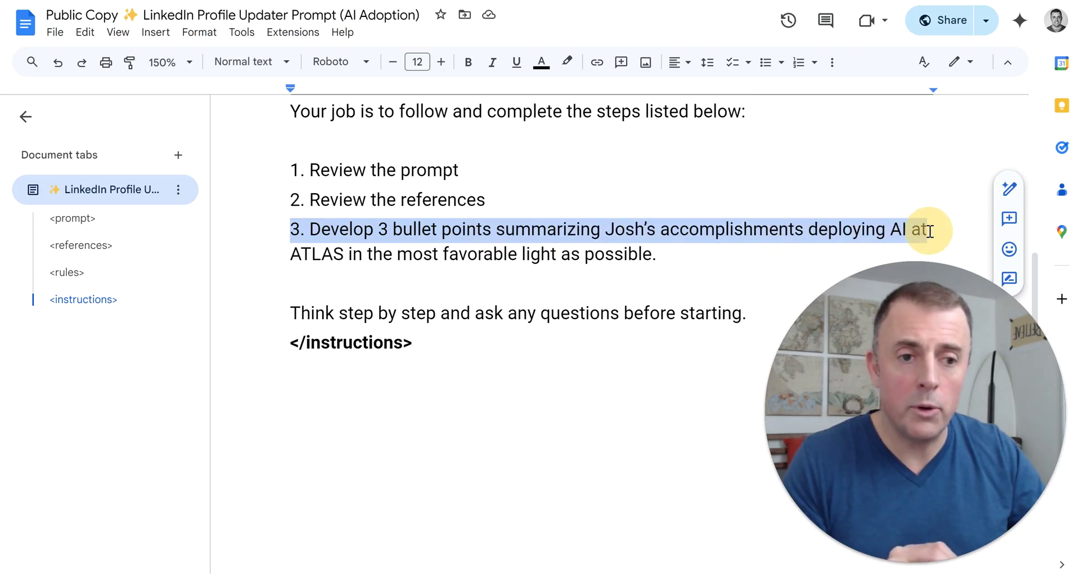
pyautogui.click(284, 254)
pyautogui.moveTo(285, 253); pyautogui.dragTo(670, 254)
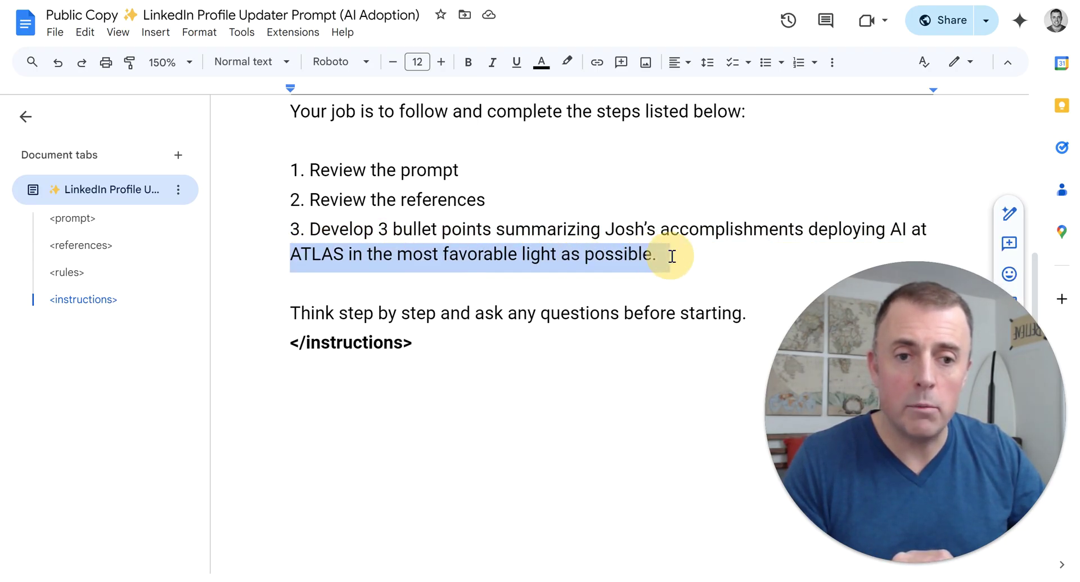
# - Highlight the closing line "Think step by step and ask any questions before starting." and go back to the <instructions> heading
pyautogui.click(437, 311)
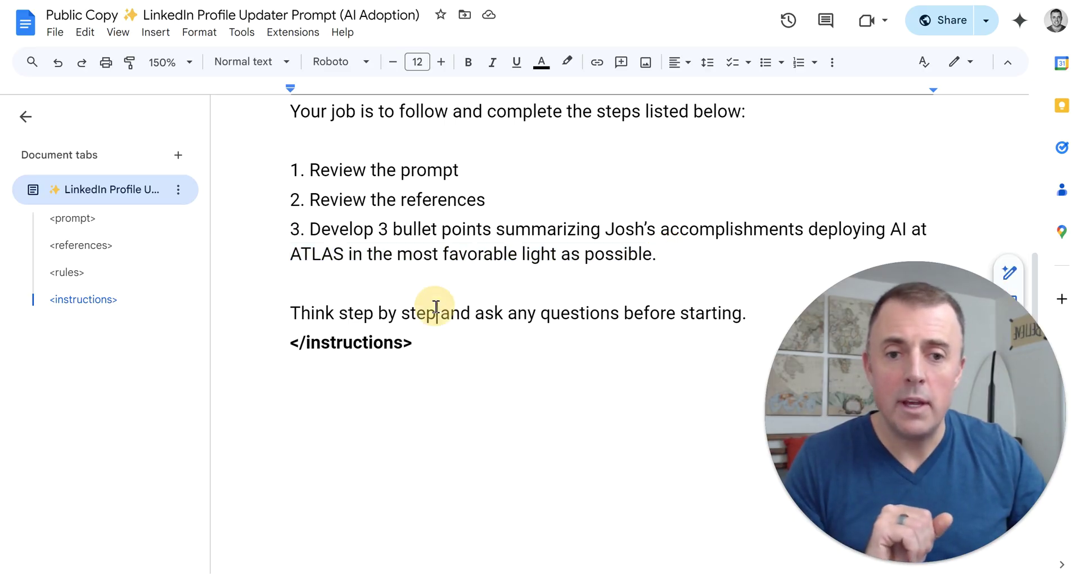
pyautogui.doubleClick(438, 310)
pyautogui.click(437, 308)
pyautogui.tripleClick(437, 309)
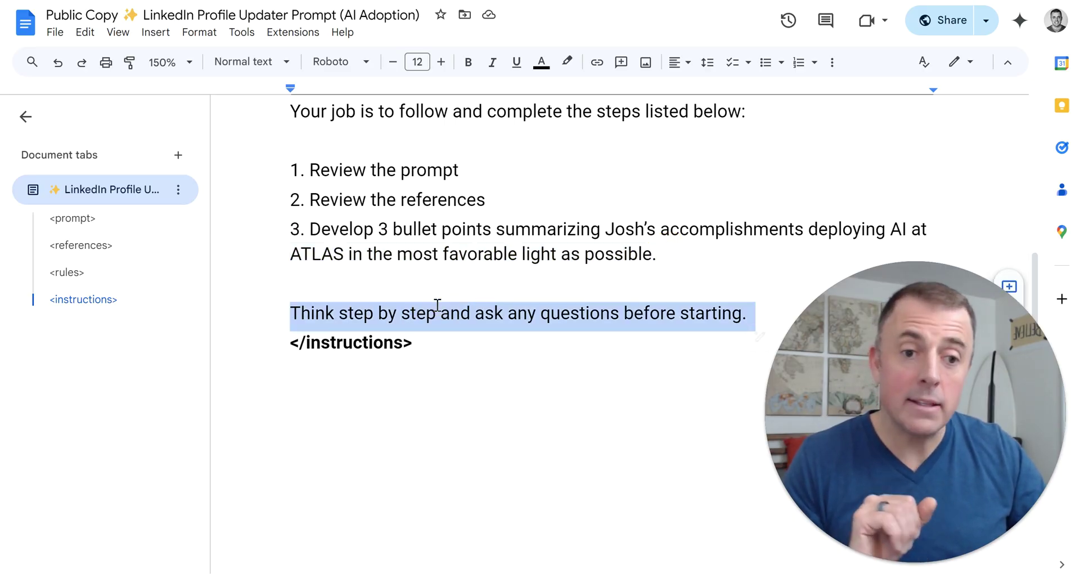
pyautogui.click(85, 299)
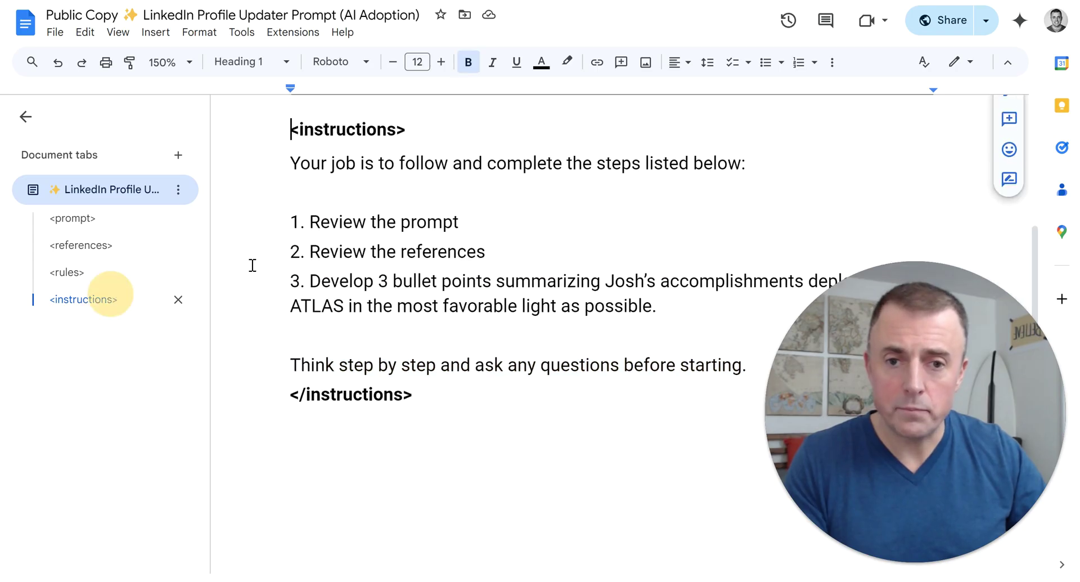
# - Switch to Poe and address a new chat message to the Claude-3.5-Sonnet-200k bot with an @ mention
pyautogui.click(270, 154)
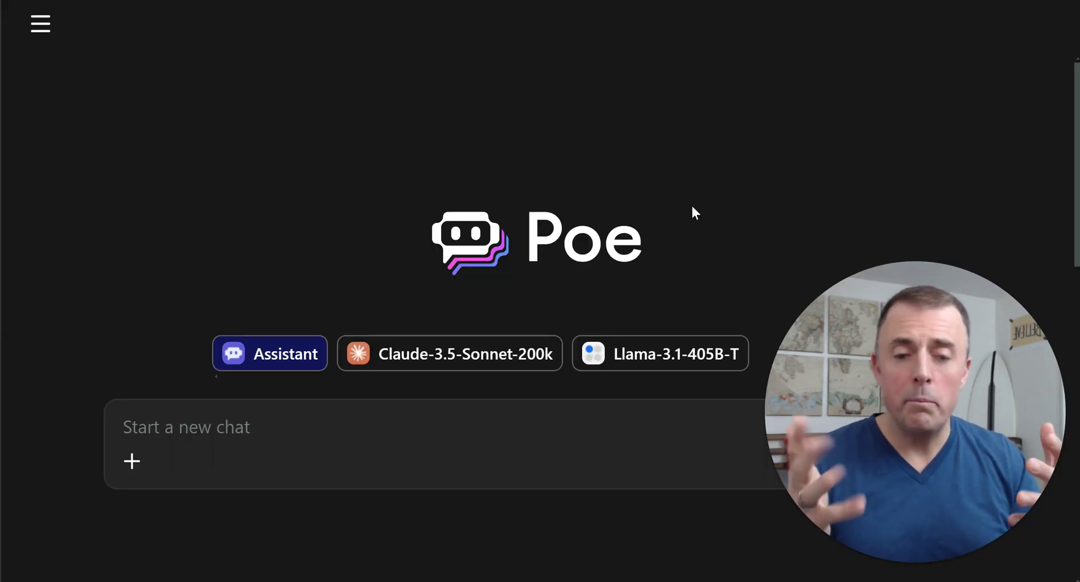
pyautogui.click(406, 429)
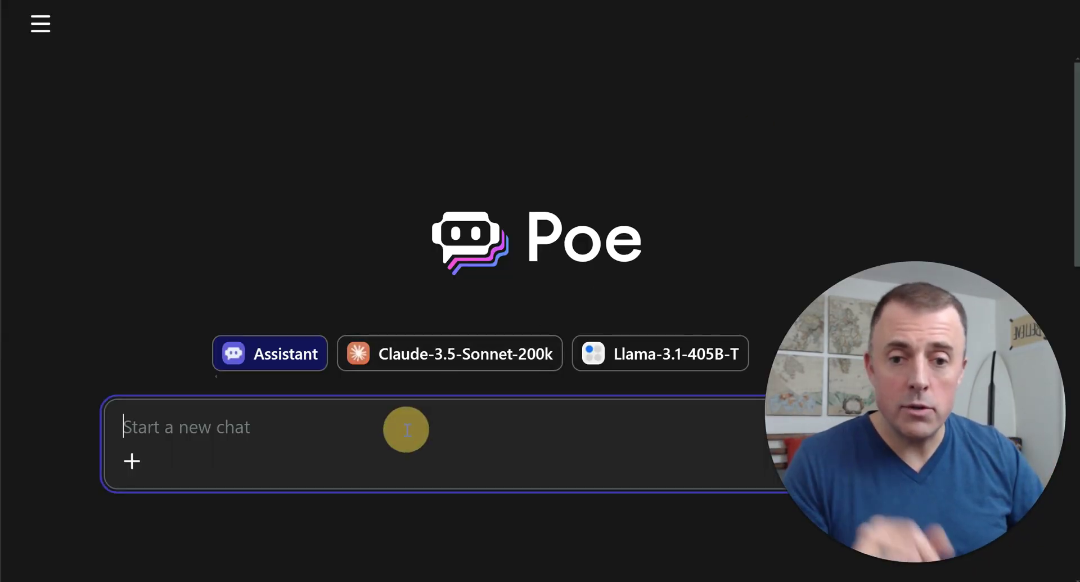
pyautogui.write('@claude-3.5-Sonnet-200k')
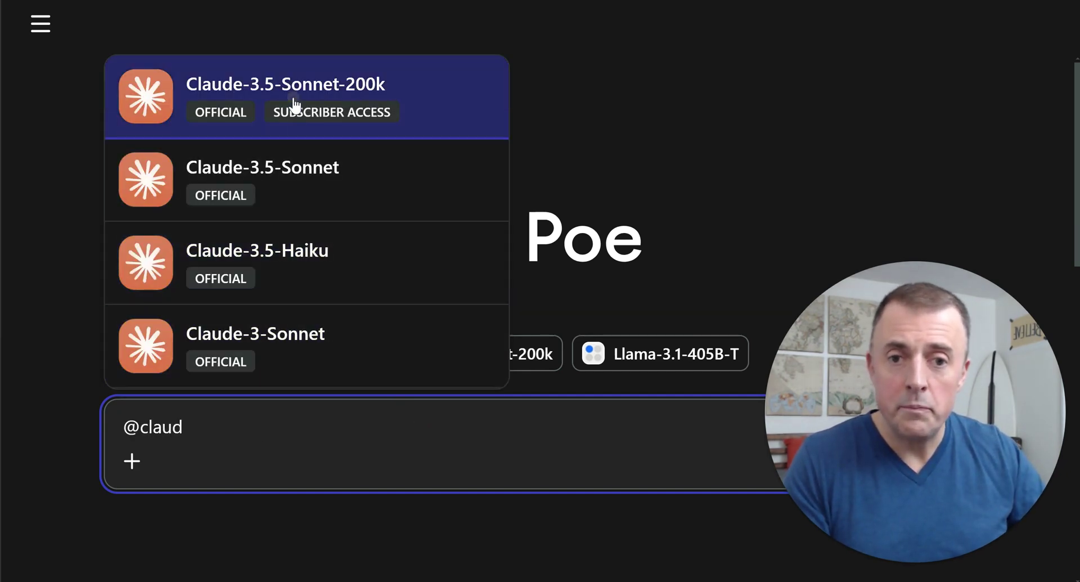
pyautogui.click(294, 109)
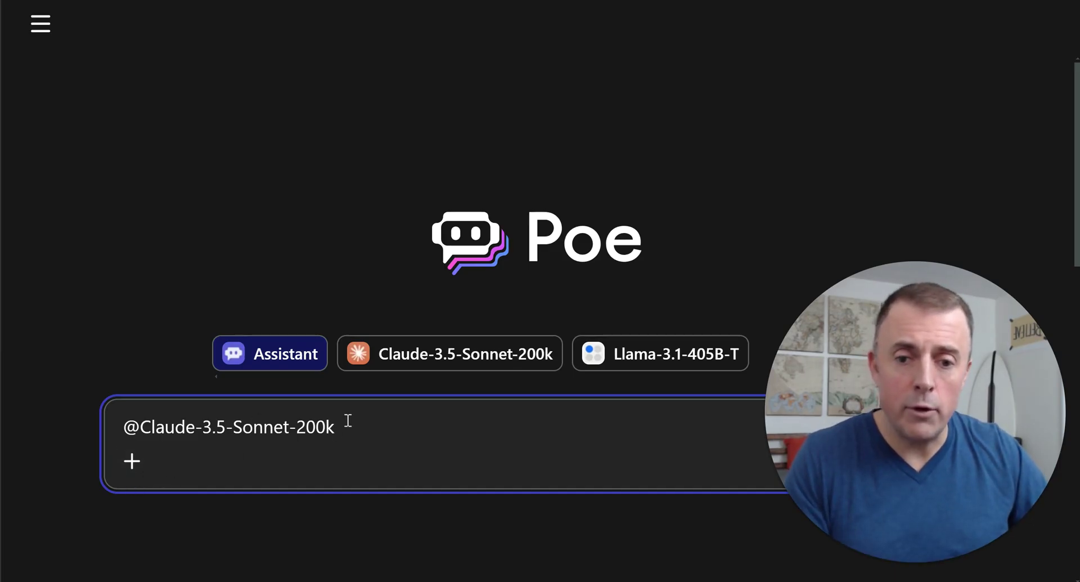
# - Attach the Word file "Public Copy ✨ LinkedIn Profile Updater Prompt (AI Adoption)" to the message and send it
pyautogui.click(132, 461)
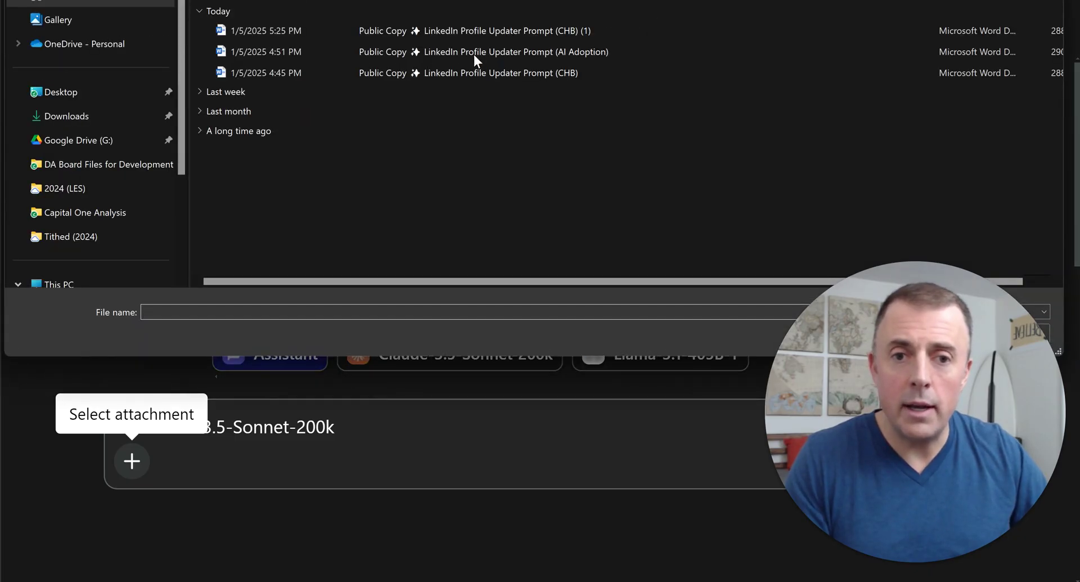
pyautogui.doubleClick(559, 53)
pyautogui.click(617, 436)
pyautogui.press('Return')
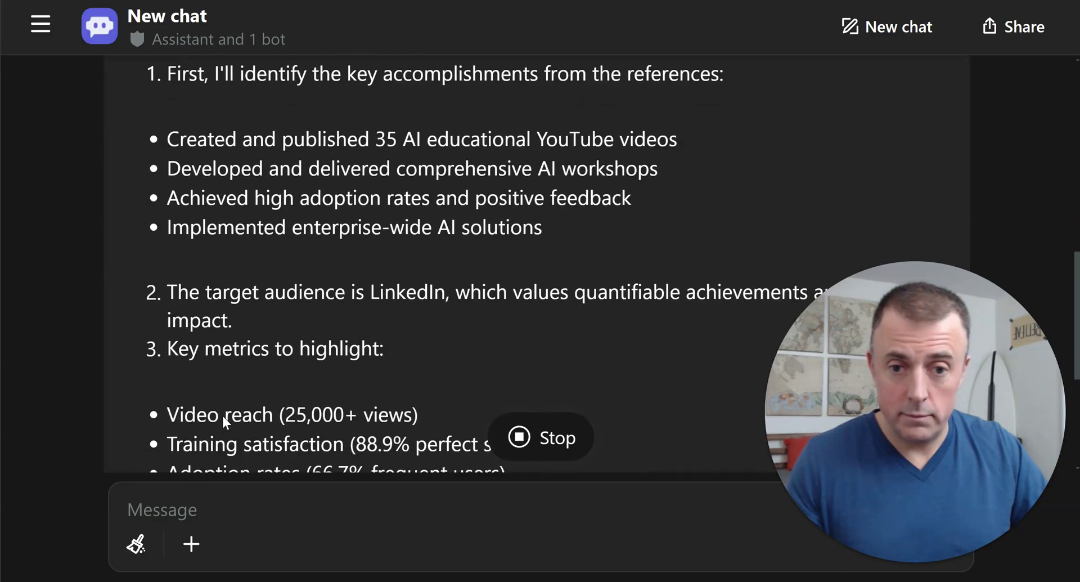
# - Read through Claude's response from the accomplishments breakdown and key metrics to the three LinkedIn bullet points and closing question
pyautogui.scroll(15, 223, 416)
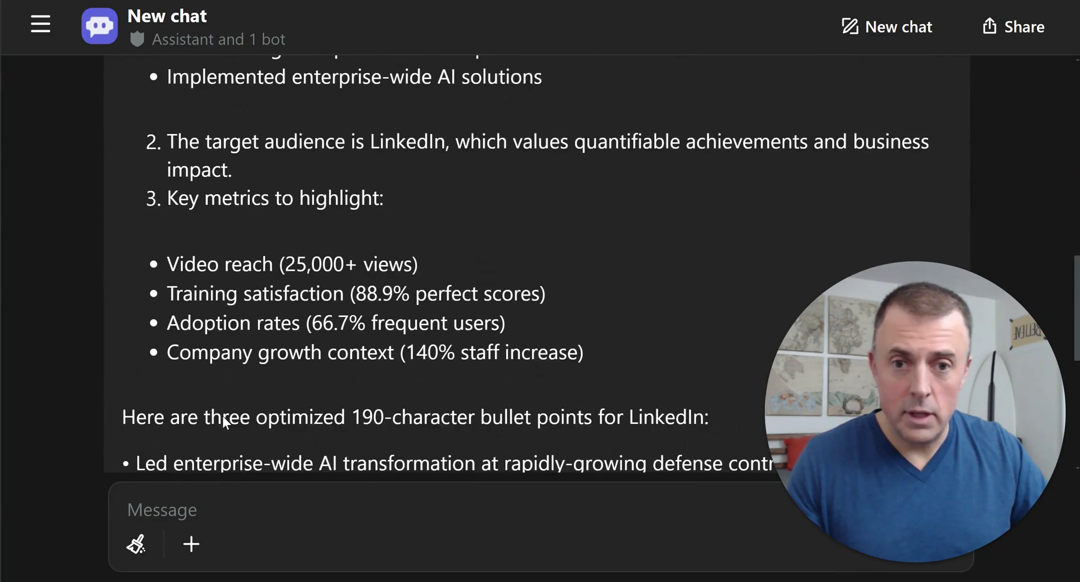
pyautogui.scroll(-3, 289, 400)
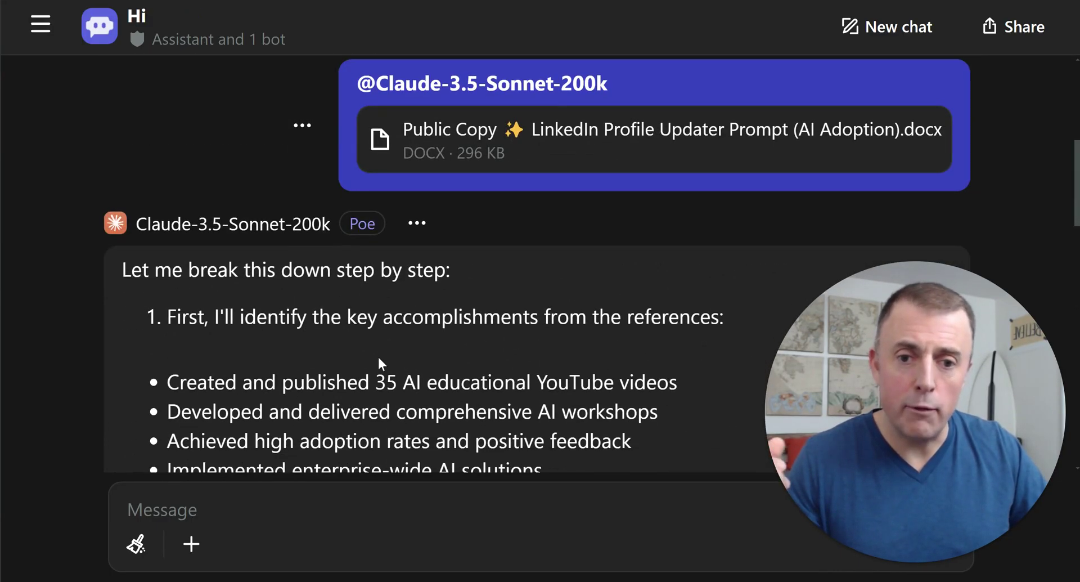
pyautogui.scroll(-2, 338, 314)
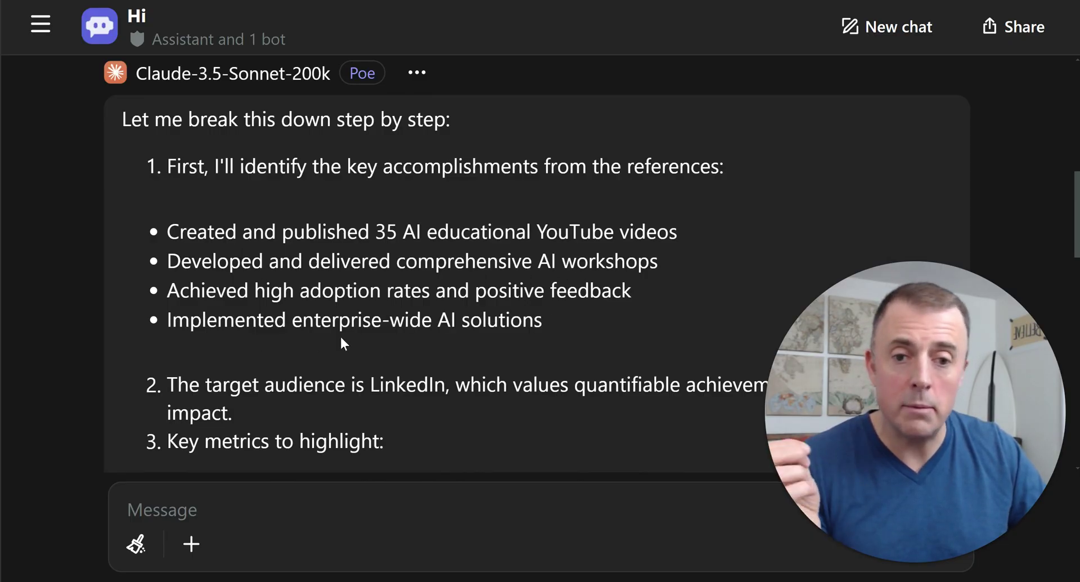
pyautogui.scroll(-4, 504, 333)
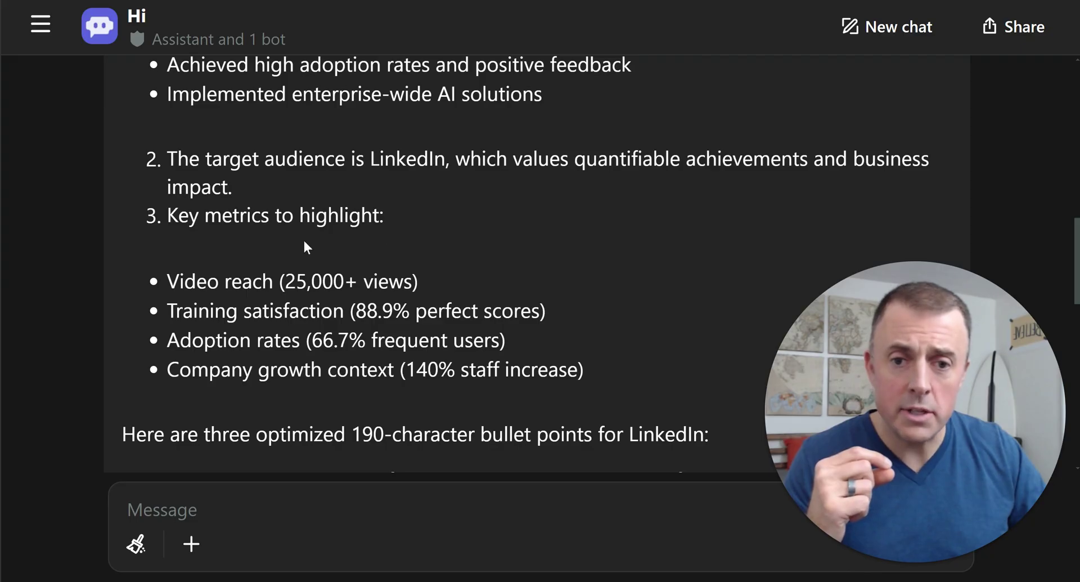
pyautogui.scroll(-5, 152, 246)
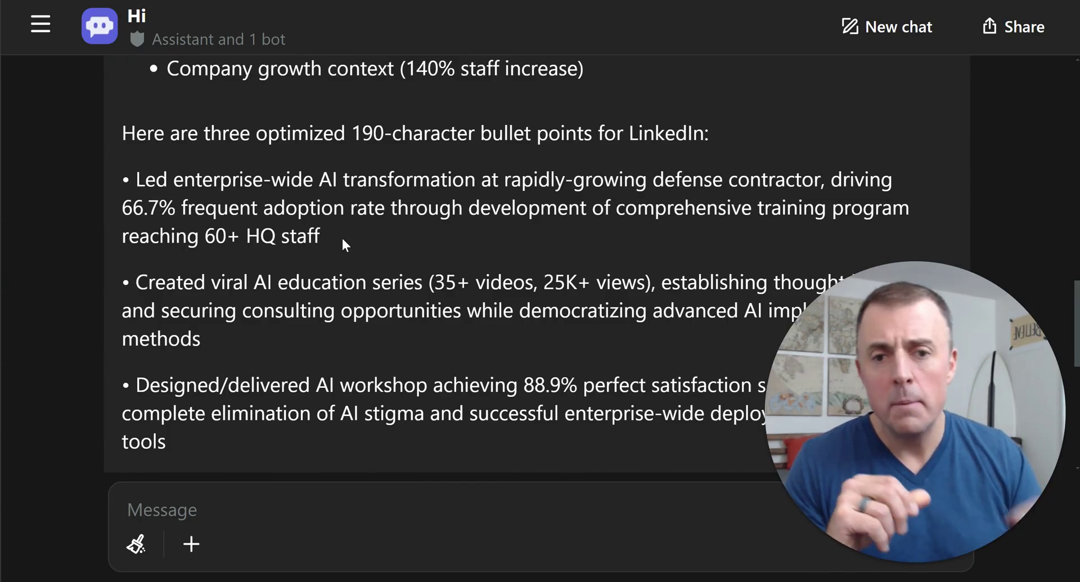
pyautogui.scroll(-2, 273, 243)
pyautogui.scroll(-2, 307, 269)
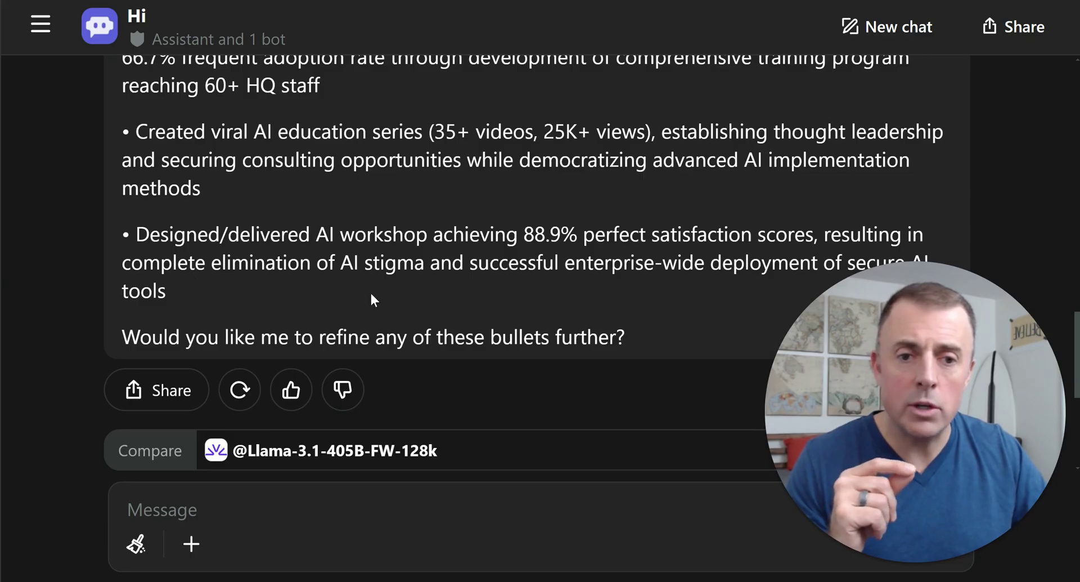
pyautogui.scroll(-2, 370, 293)
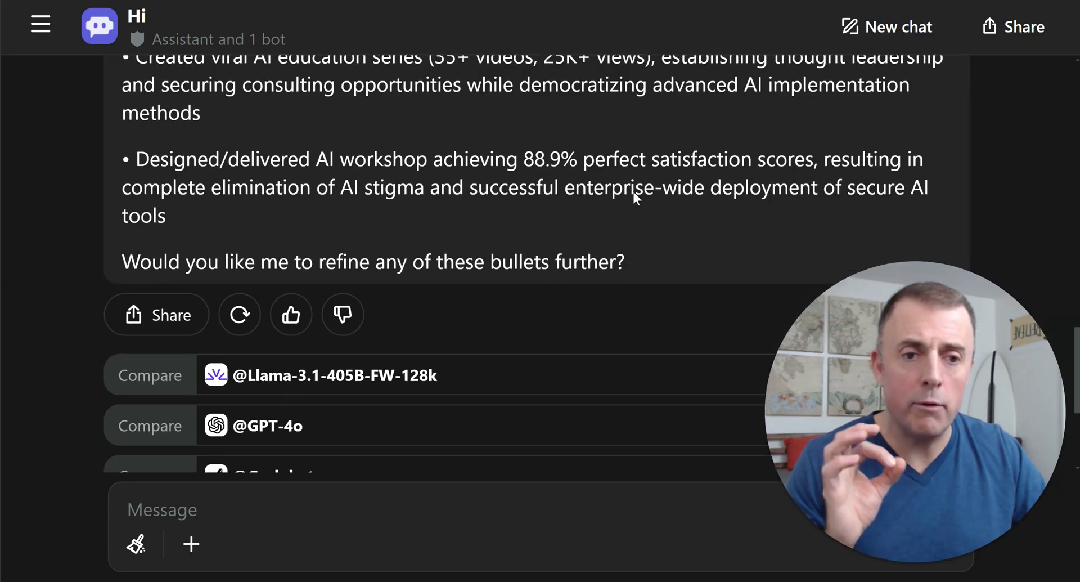
# - Send the follow-up message "give me 20 more" in the same chat and view the reply
pyautogui.click(345, 505)
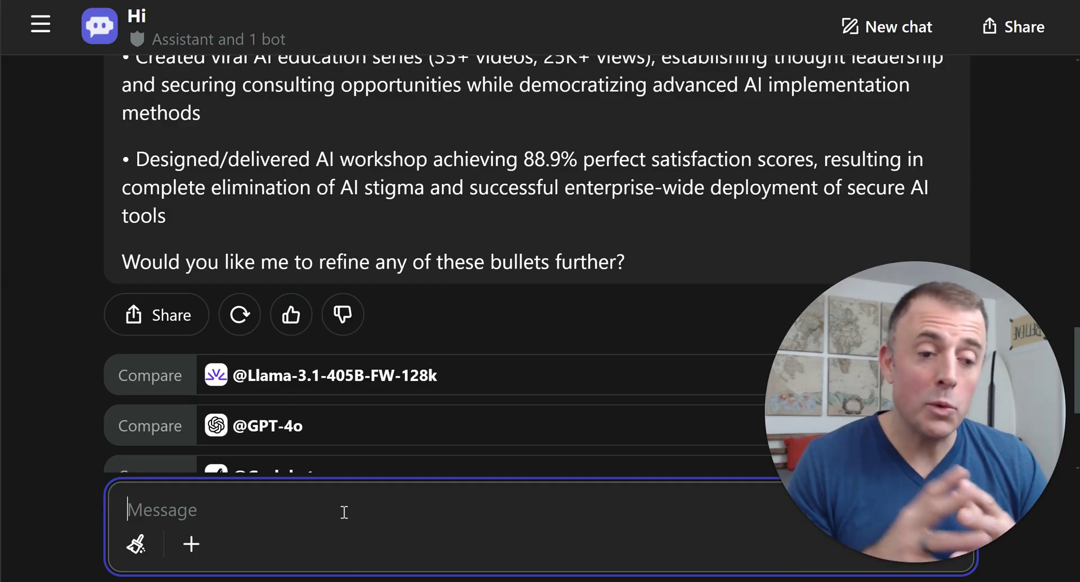
pyautogui.write('gi')
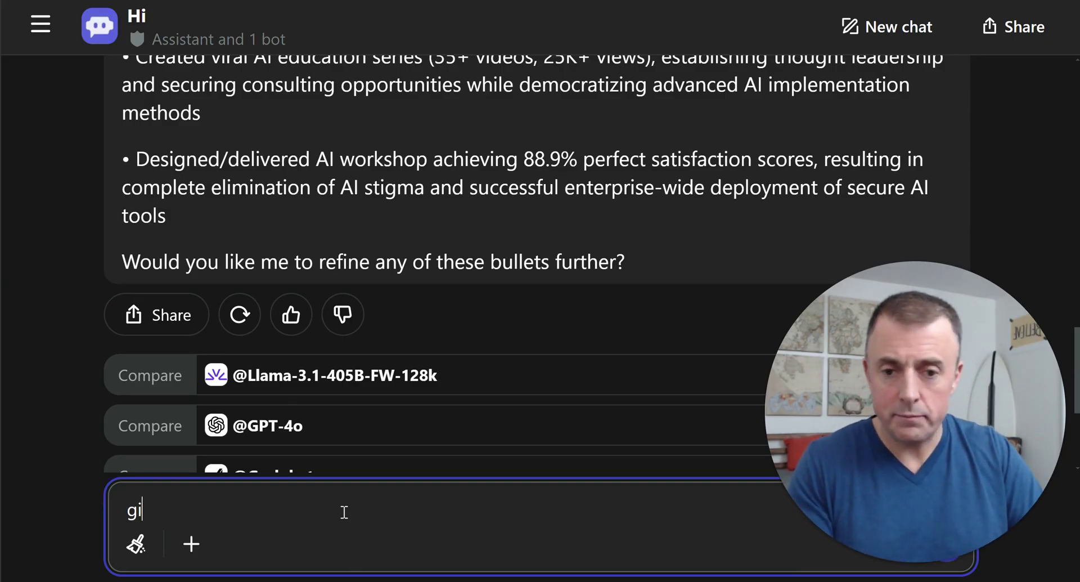
pyautogui.write('ve me 20 more')
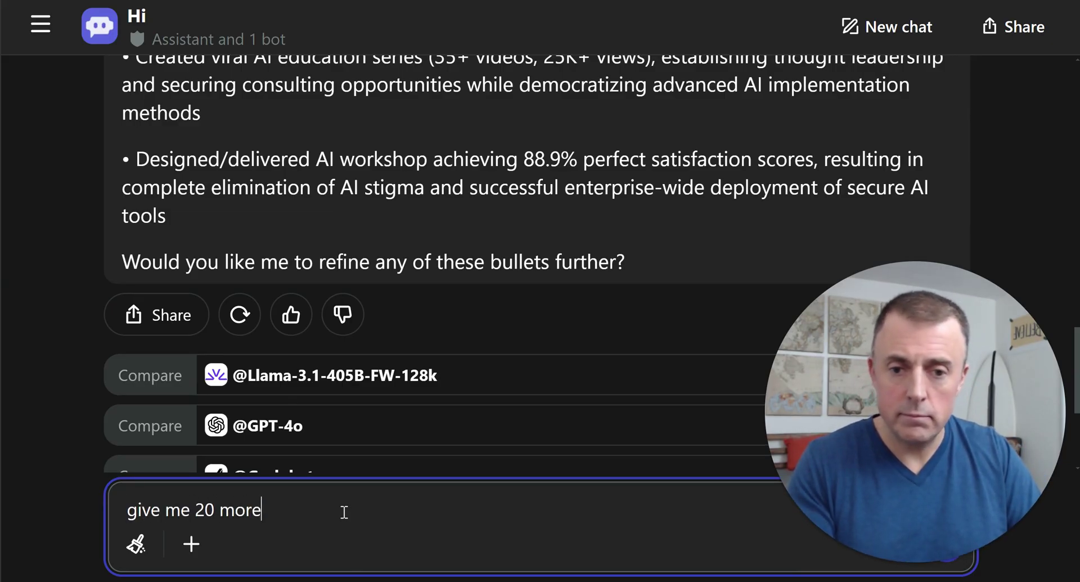
pyautogui.press('Return')
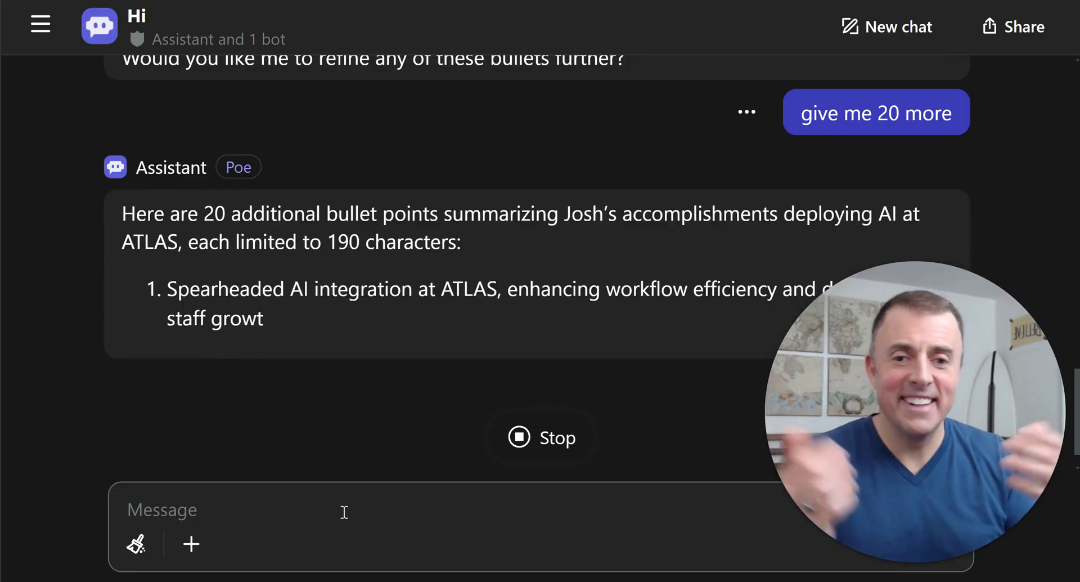
pyautogui.scroll(-3, 331, 335)
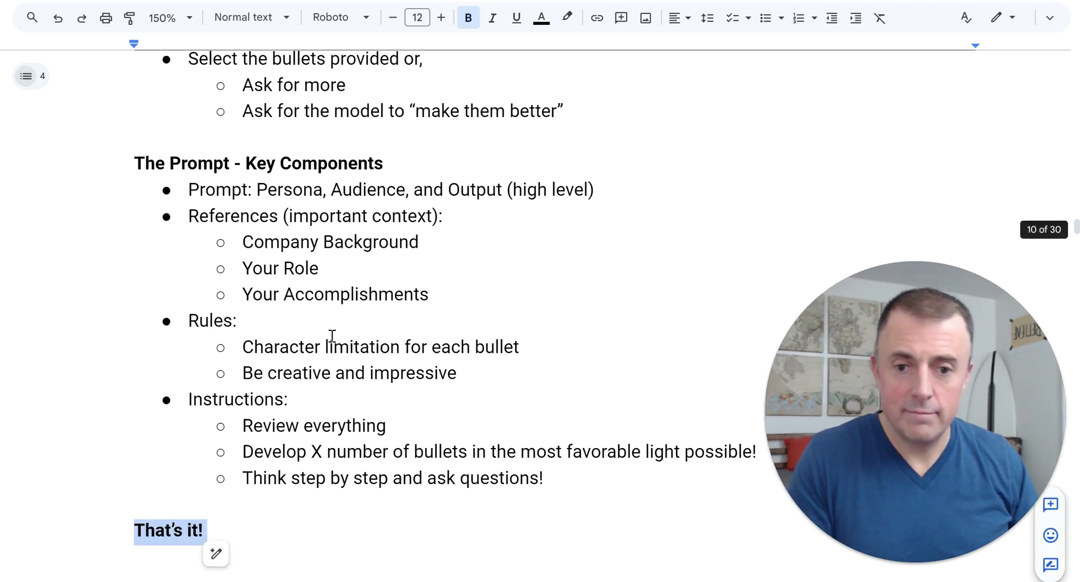
# - Switch to the outline in Google Docs and restore its closing text piece by piece, from "My goal:" through the "Don't forget" list
pyautogui.press('Down')
pyautogui.press('Down')
pyautogui.hotkey('shift', 'End')
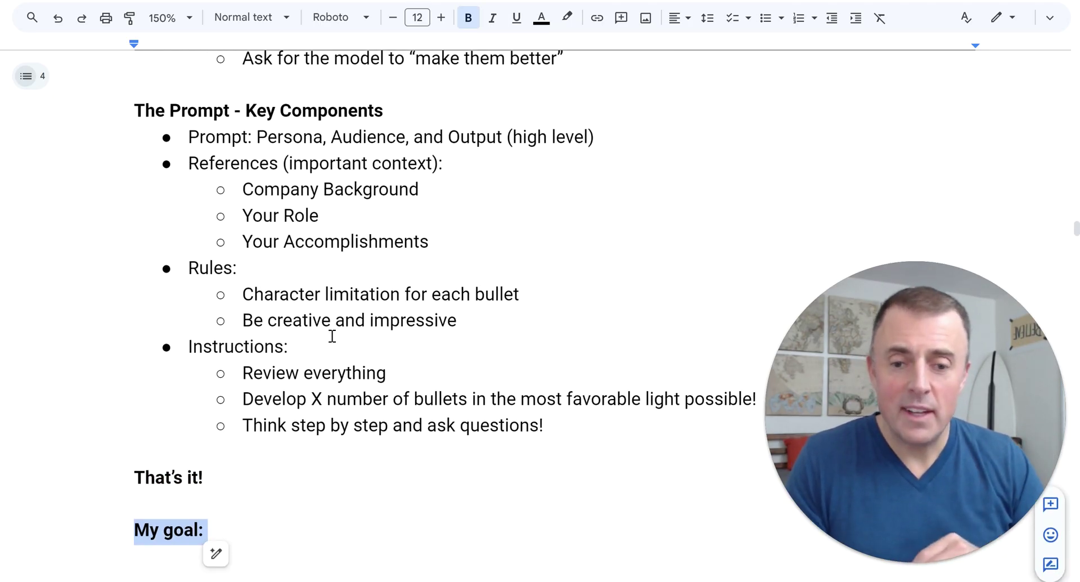
pyautogui.hotkey('ctrl', 'z')
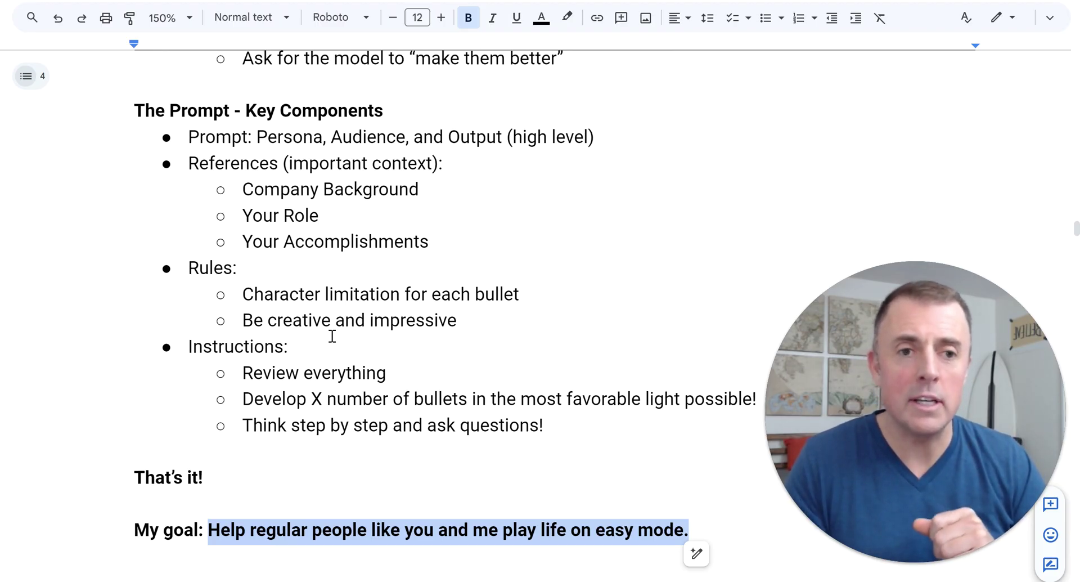
pyautogui.hotkey('ctrl', 'z')
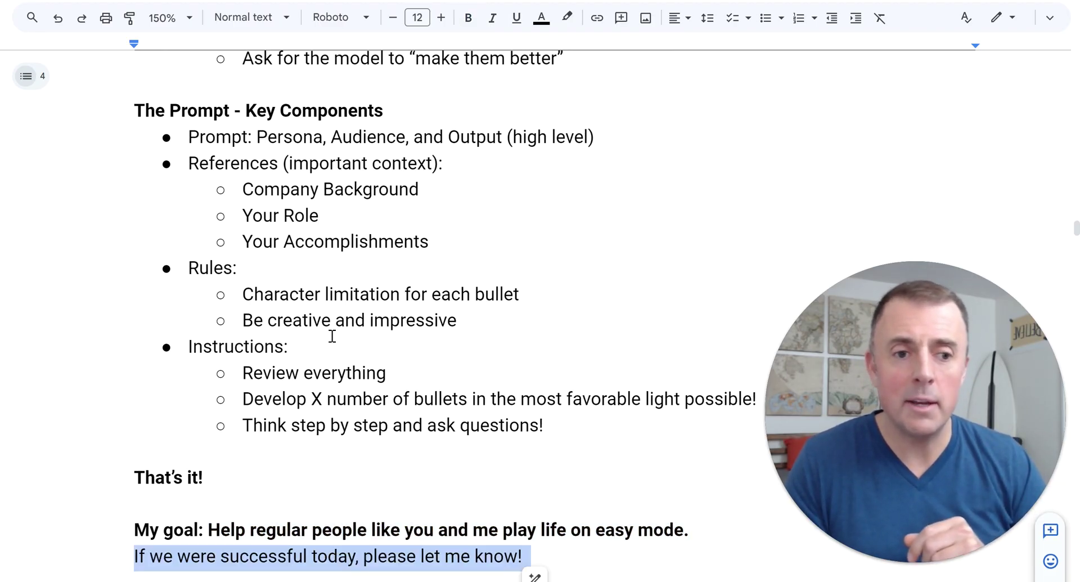
pyautogui.hotkey('ctrl', 'z')
pyautogui.hotkey('ctrl', 'z')
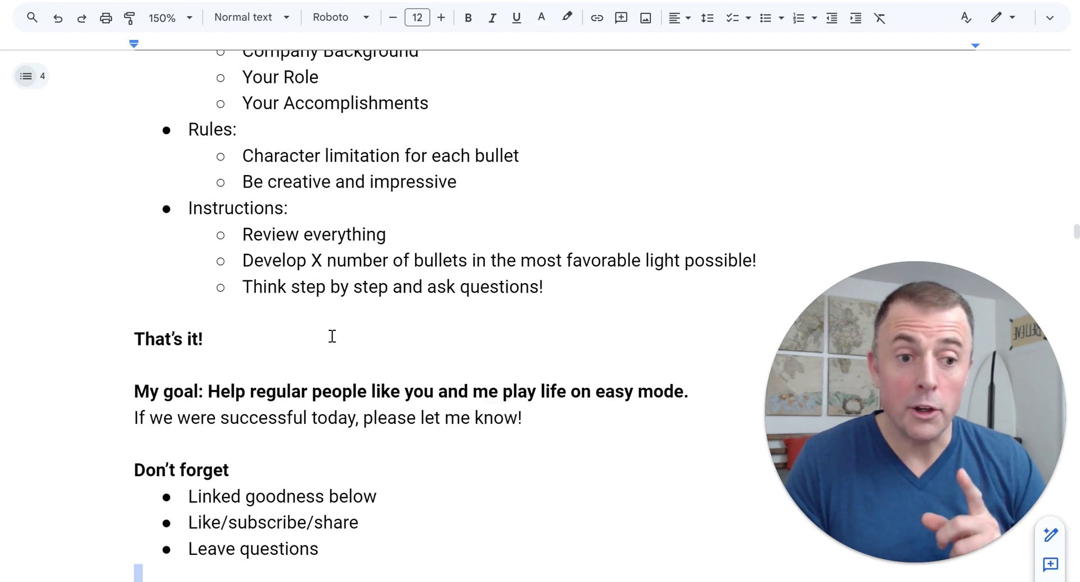